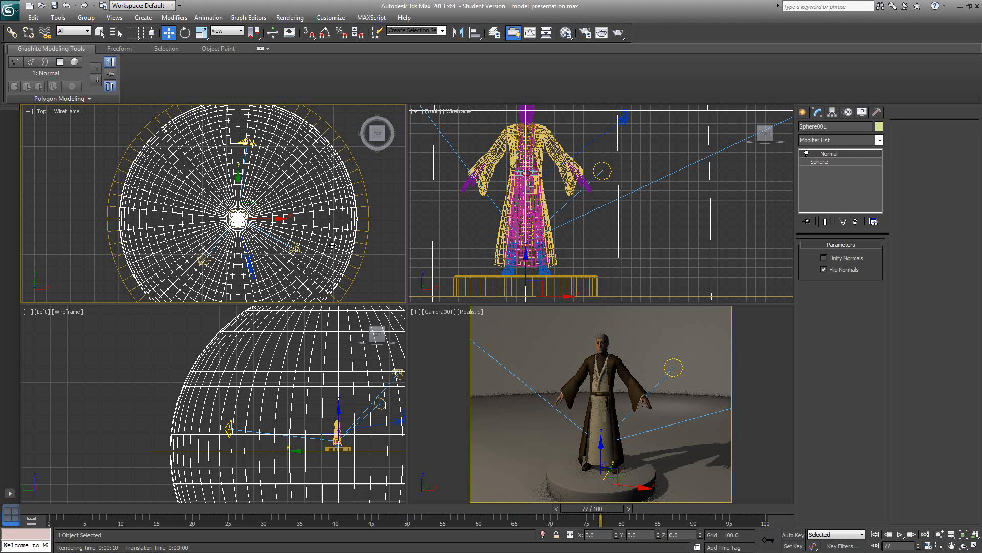
Step: Examine the camera and light arrangement around the character inside the sphere in the Top view
scroll(285, 245, "up", 3)
left_click(270, 239)
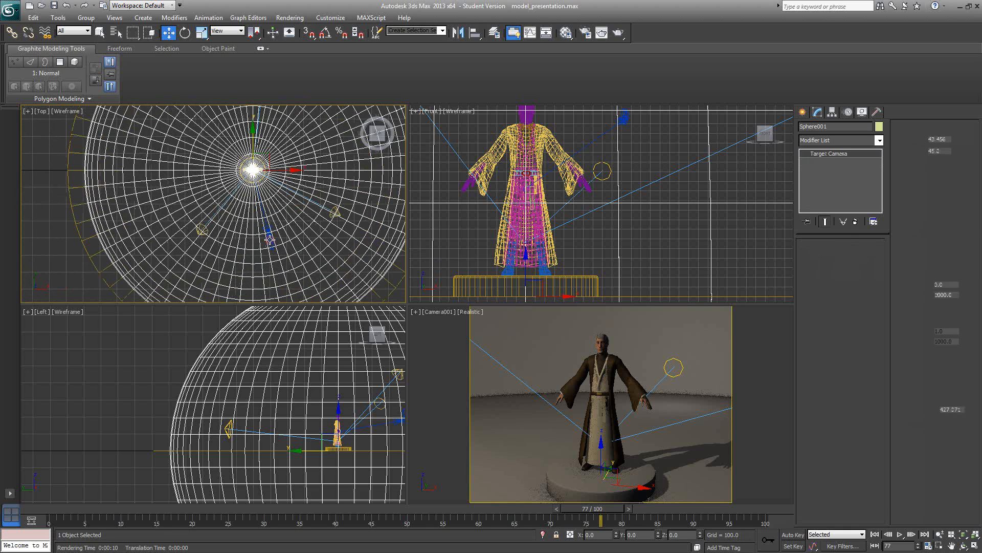
scroll(283, 222, "down", 3)
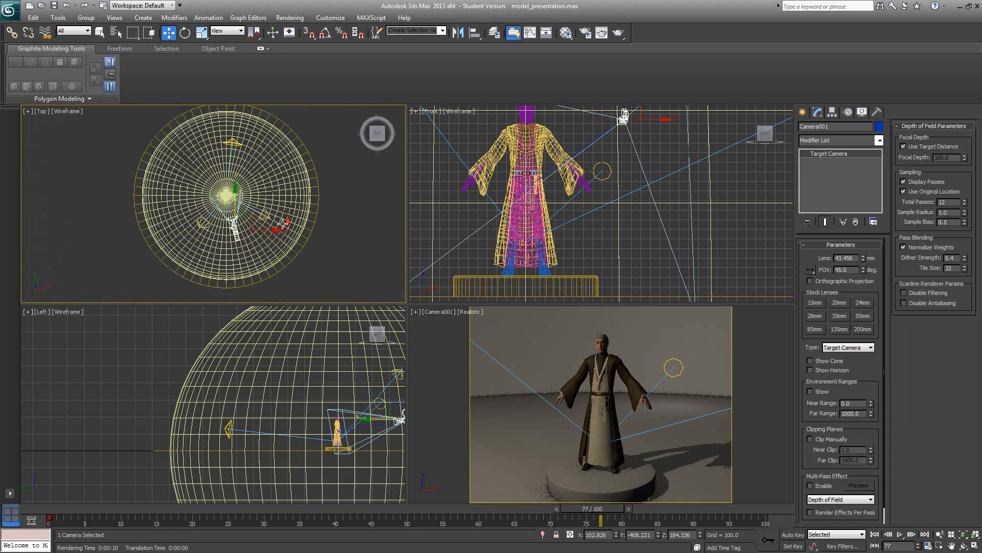
left_click(362, 263)
scroll(307, 233, "up", 3)
middle_click_drag(318, 207, 313, 232)
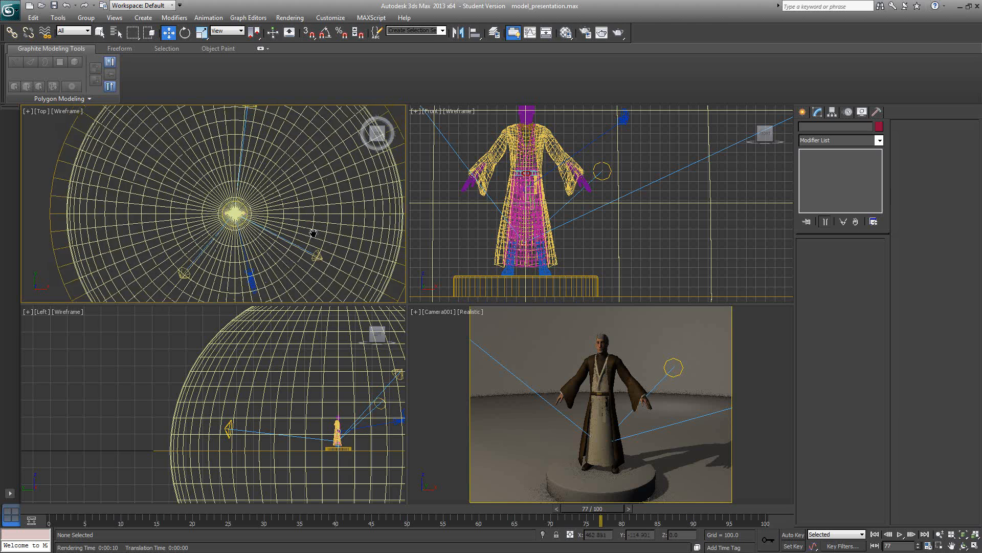
scroll(312, 228, "down", 3)
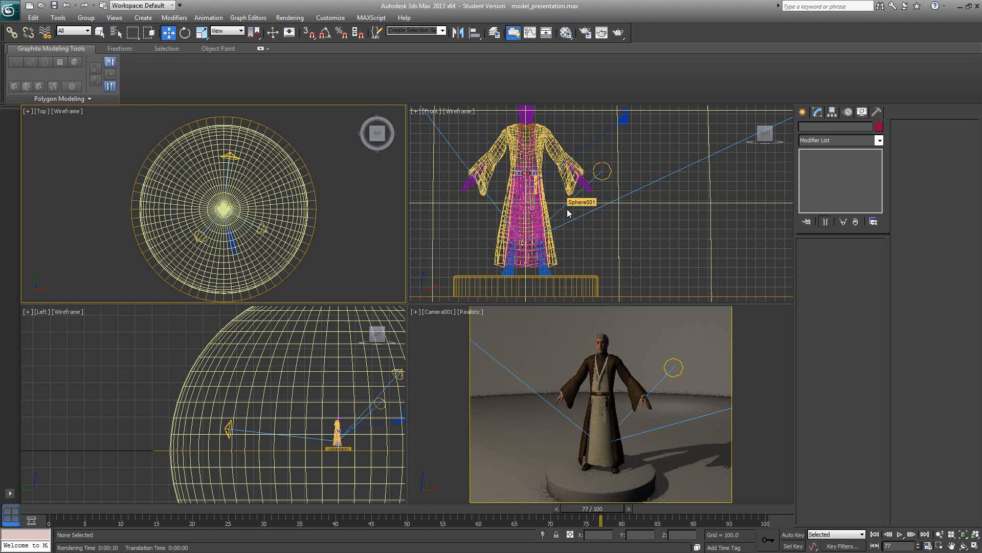
Step: In the Material Editor, rename the first material as body and the second as background
left_click(566, 33)
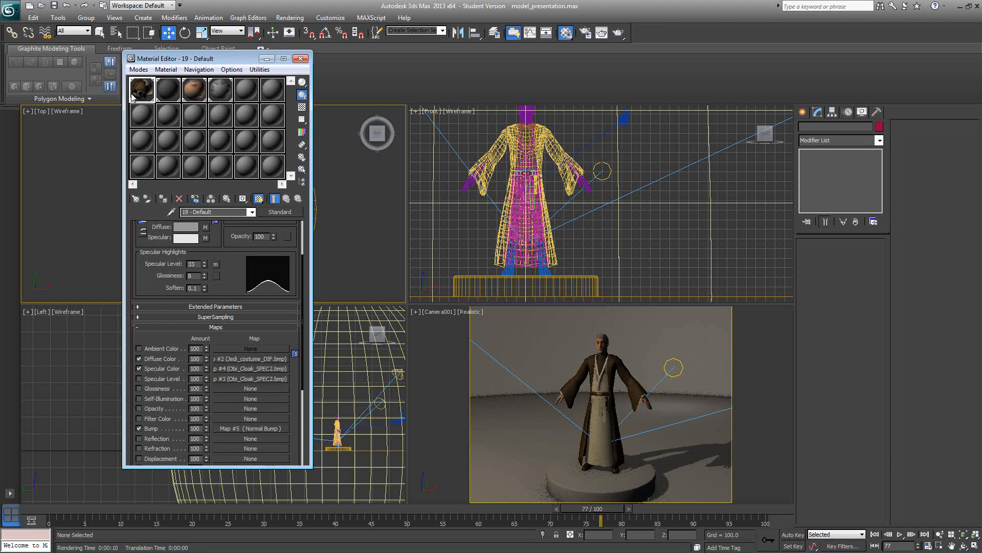
left_click(227, 211)
left_click(171, 93)
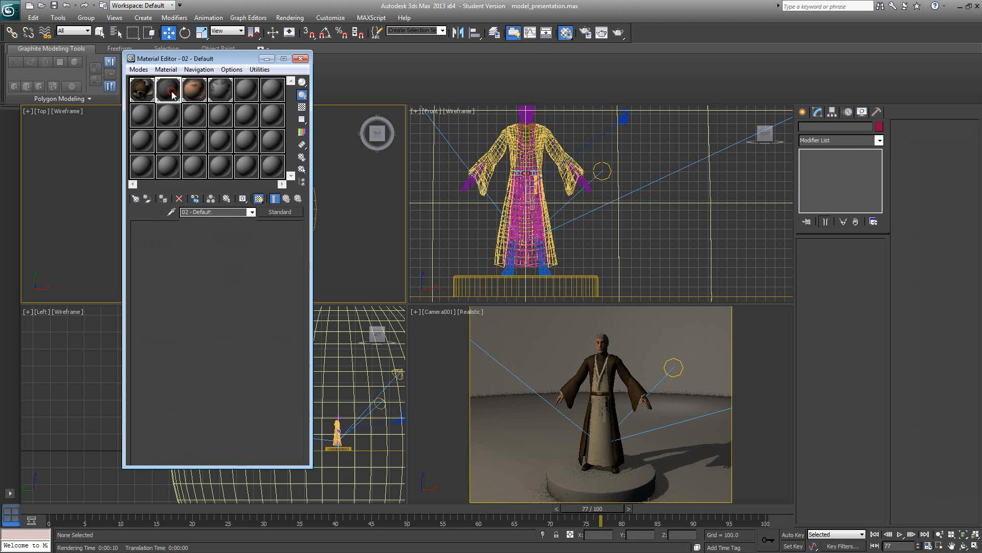
left_click(216, 212)
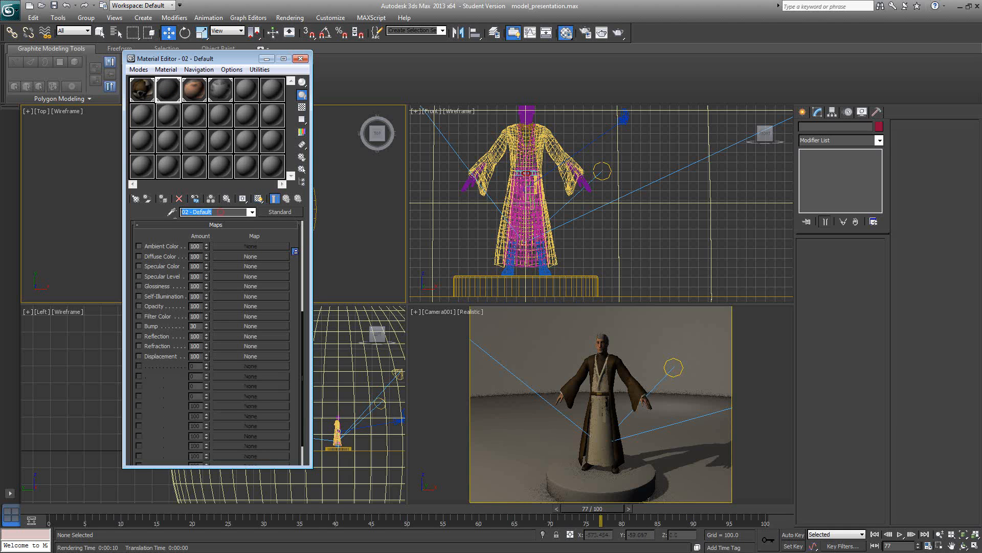
left_click(168, 215)
type("background")
Step: Rename the third material as head and the fourth as hair
left_click(194, 89)
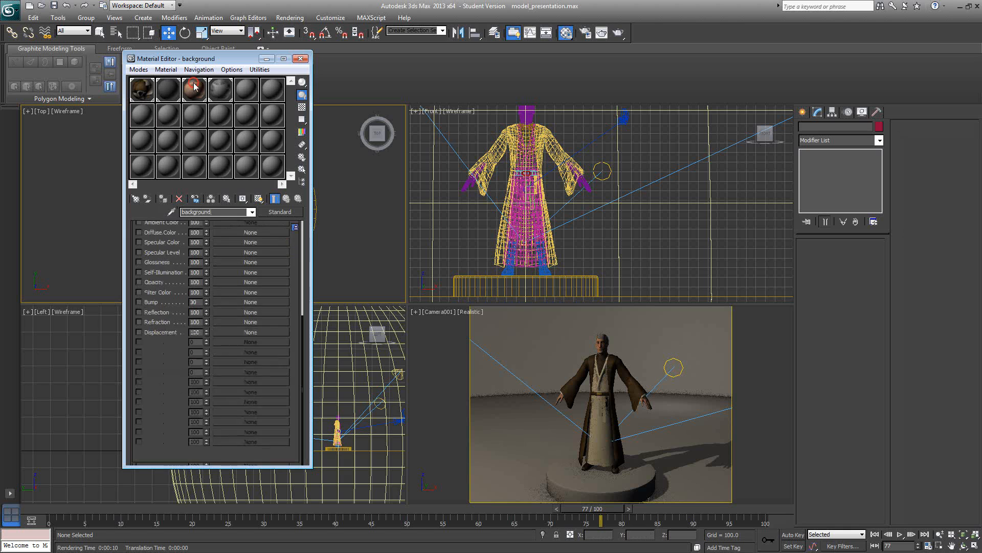
left_click_drag(217, 213, 172, 213)
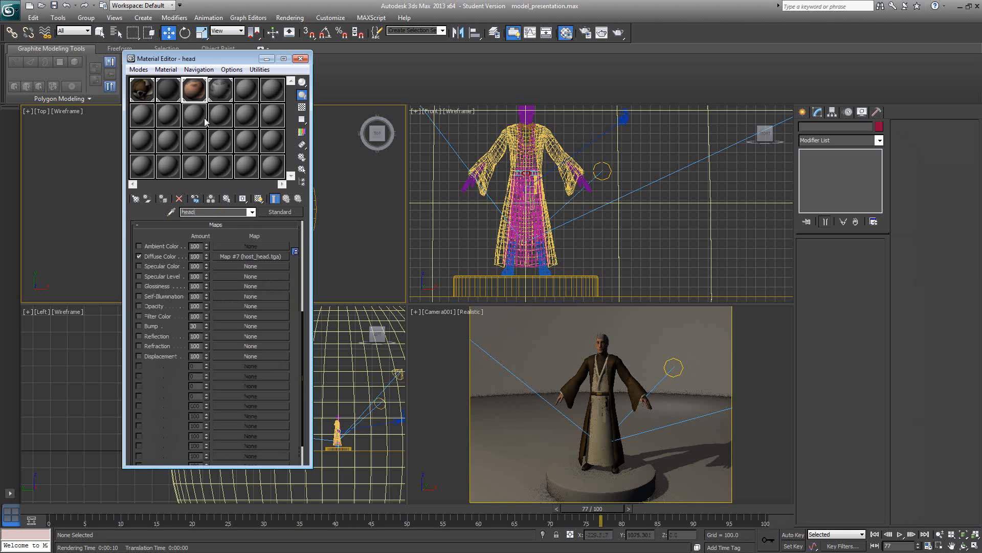
left_click(220, 89)
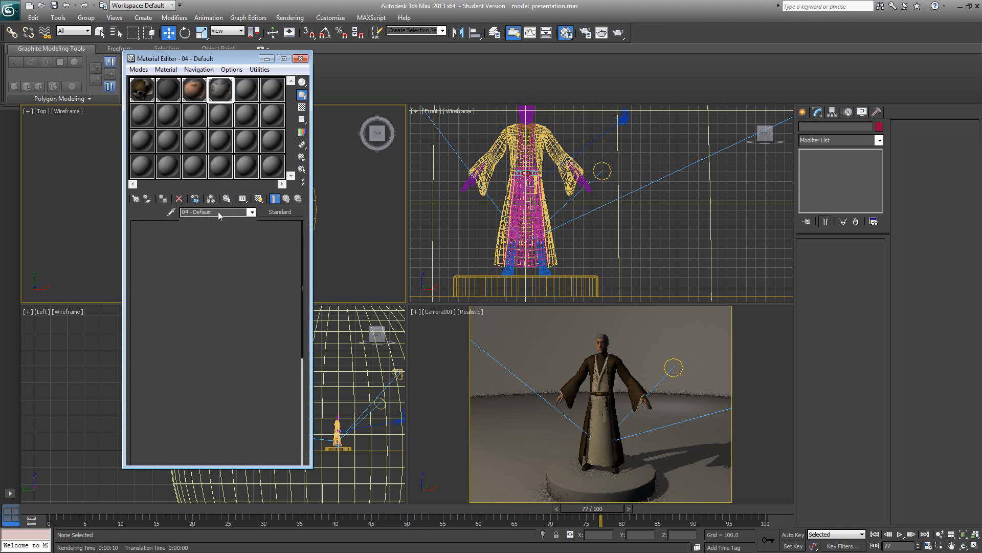
left_click_drag(217, 211, 178, 217)
type("hair")
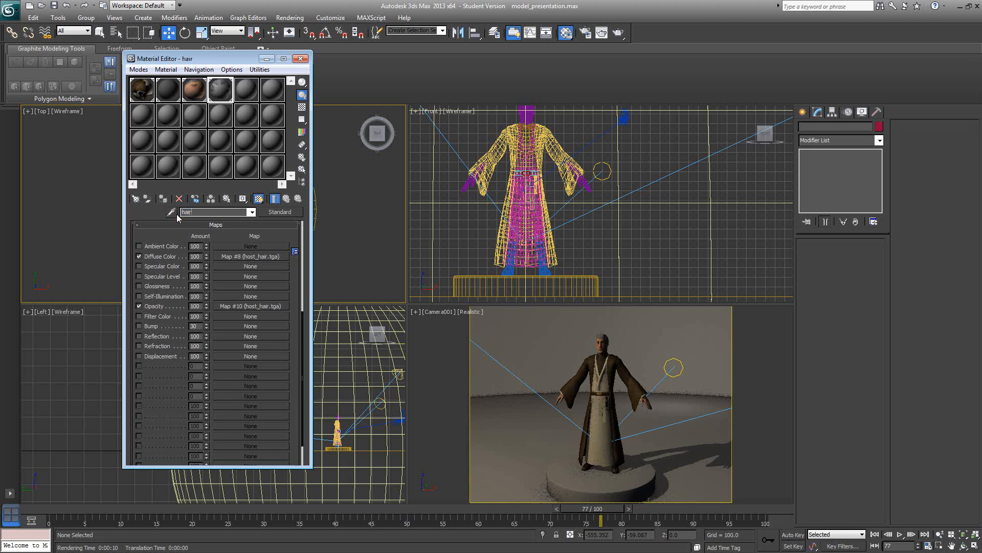
Step: Review the body material's maps and restore its bump amount to 100
left_click(150, 98)
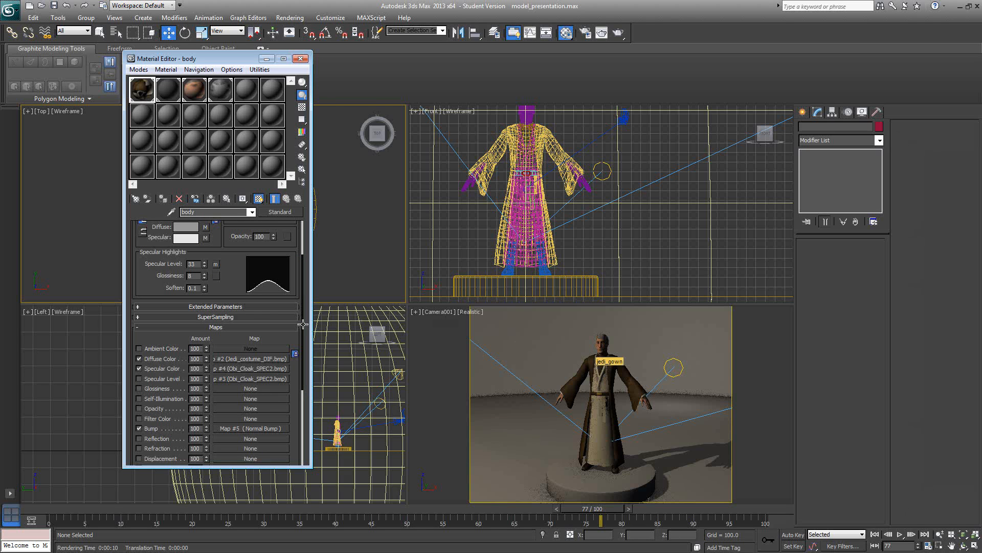
left_click_drag(234, 287, 228, 225)
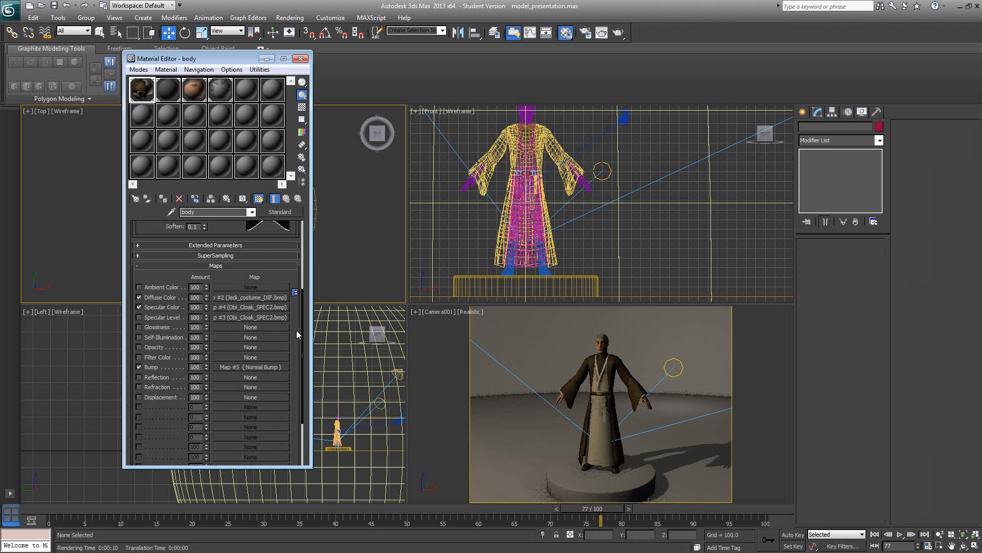
left_click_drag(301, 333, 303, 348)
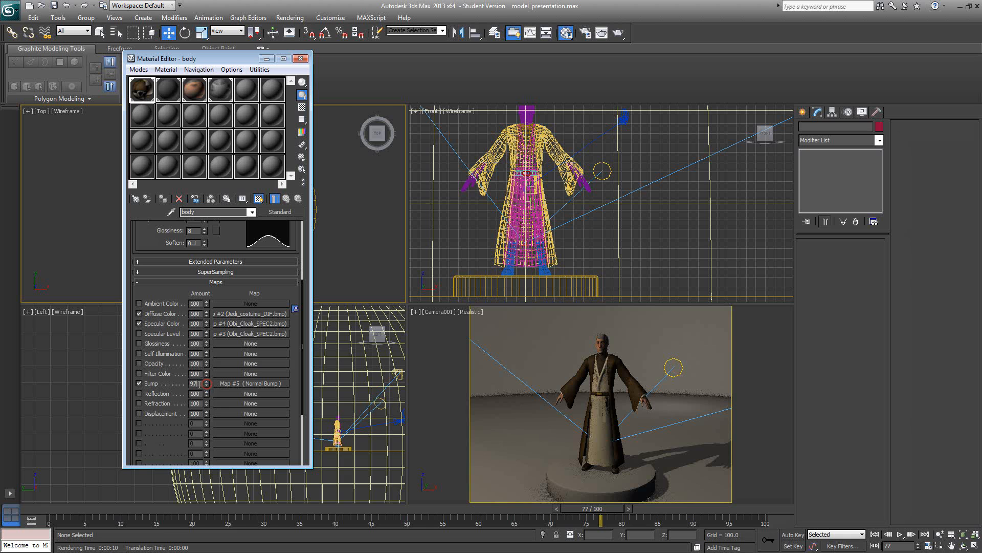
double_click(198, 384)
left_click_drag(236, 242, 206, 313)
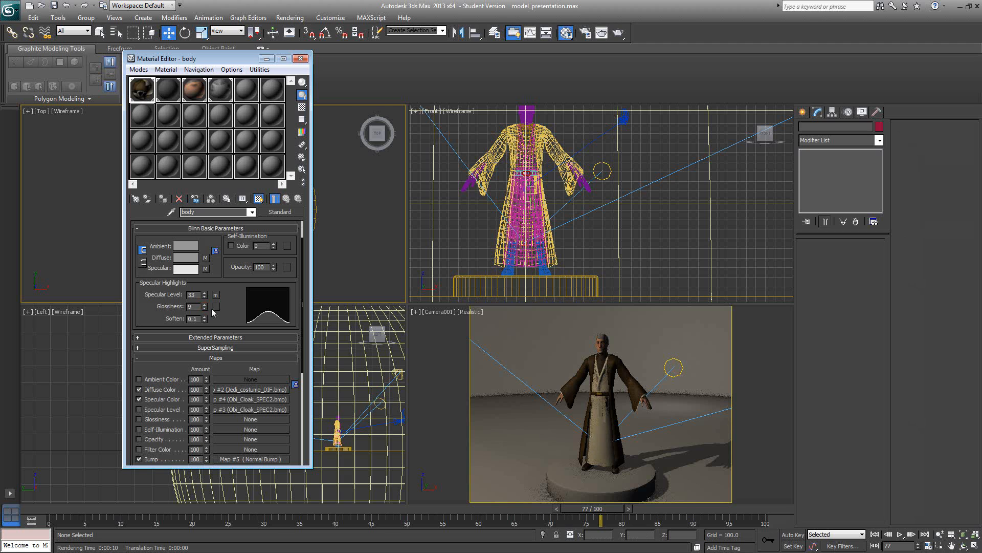
Step: Try a specular level of 122 on the body material and restore it to 33, with glossiness at 8
left_click(204, 308)
left_click_drag(204, 299, 204, 294)
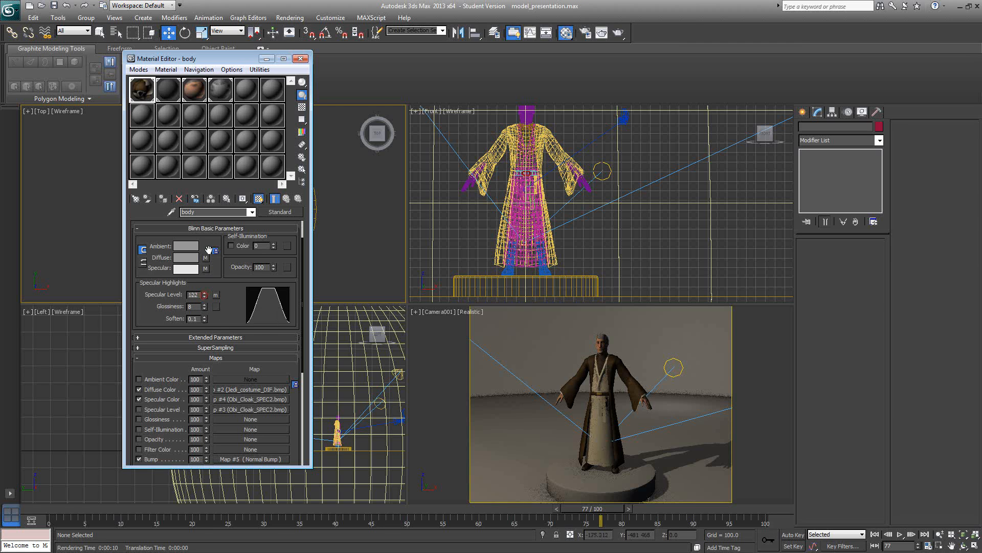
left_click(198, 295)
type("33")
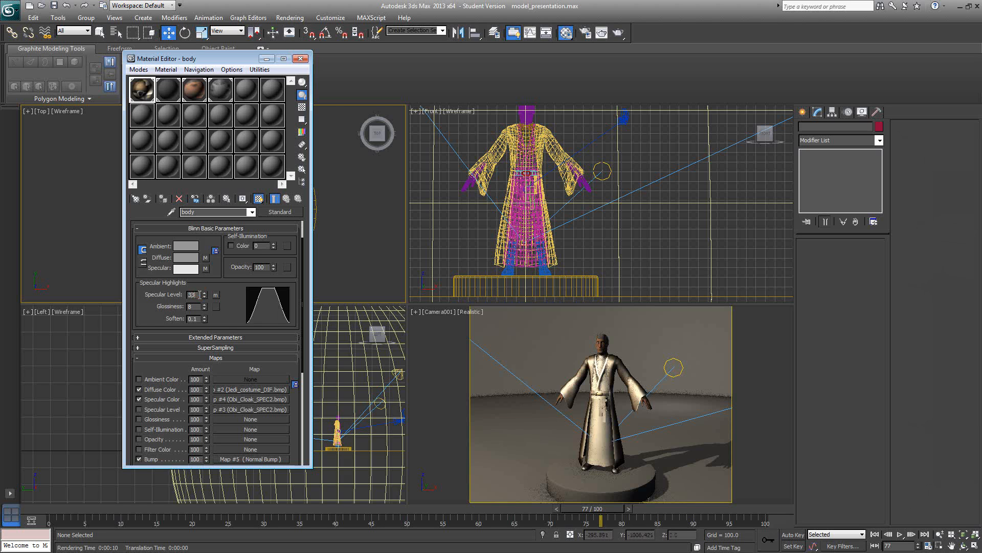
key("Return")
Step: For the camera view, set the render output size to HDTV (video) at 1280x720 and move the render settings clear of the viewports
left_click(540, 337)
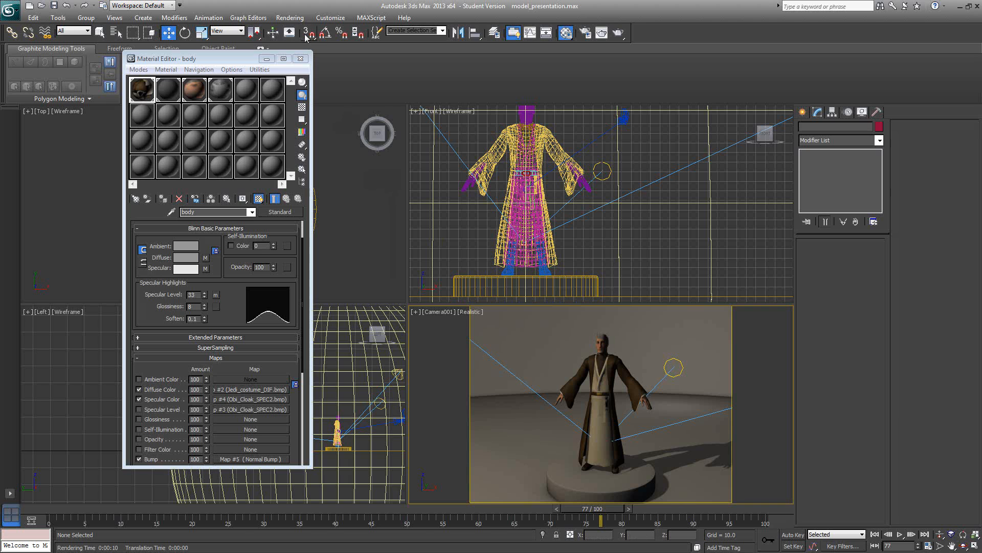
left_click(267, 58)
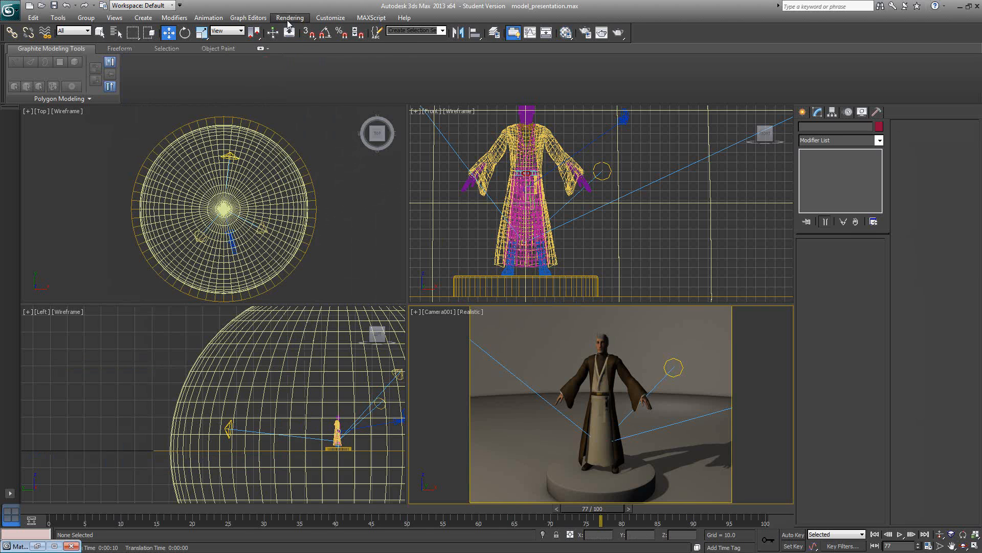
left_click(289, 18)
left_click(299, 42)
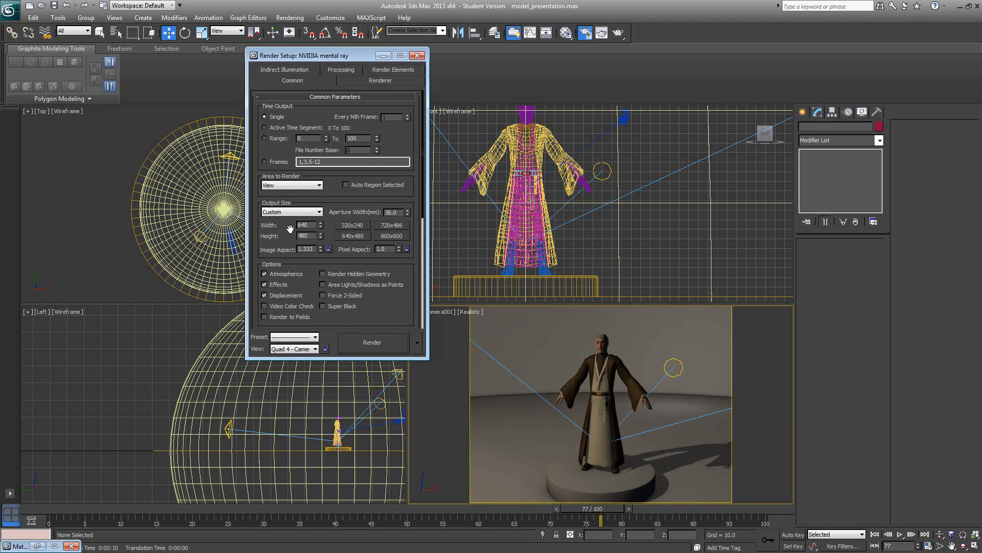
left_click(316, 212)
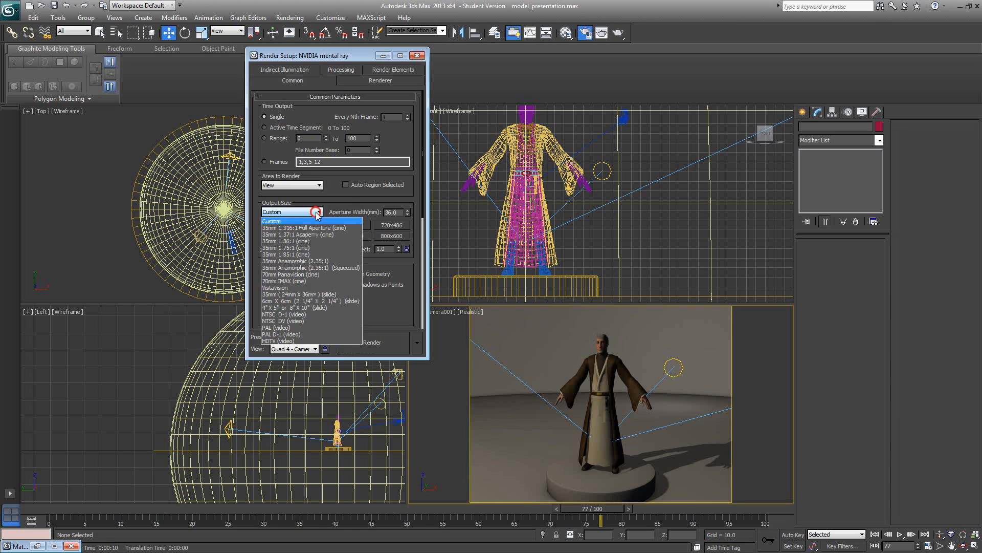
left_click(315, 340)
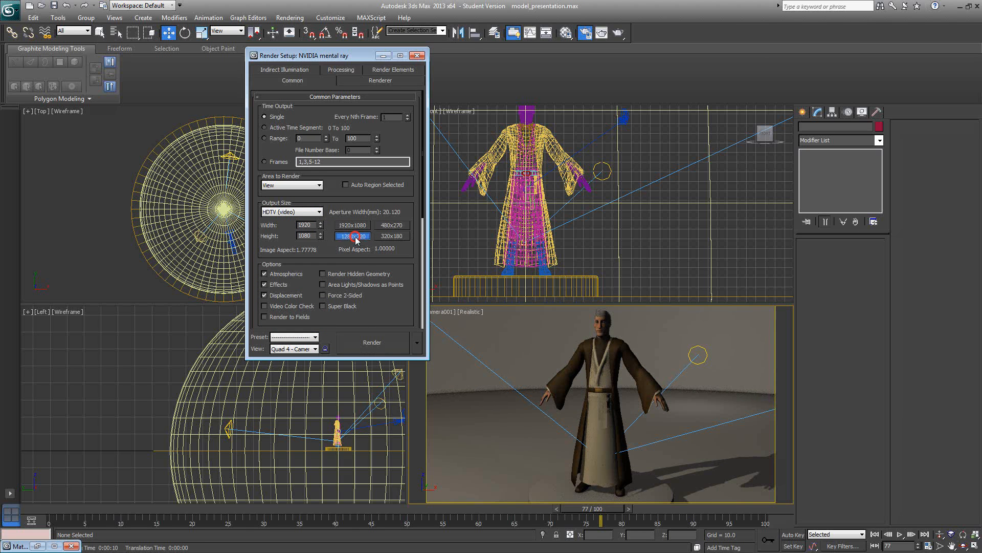
left_click(355, 236)
left_click_drag(310, 55, 790, 97)
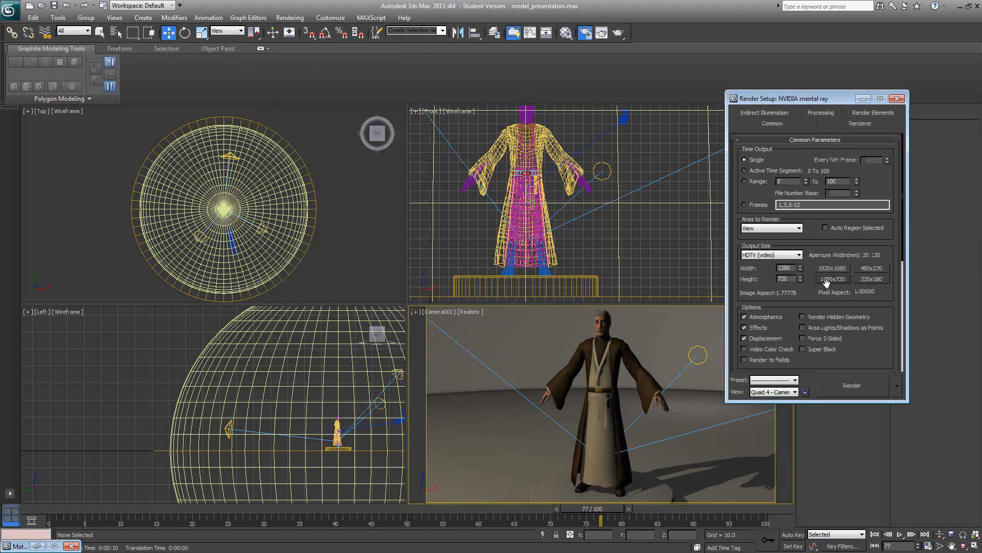
Step: Check the renderers that can be assigned for production and cancel without choosing another one
scroll(825, 283, "down", 5)
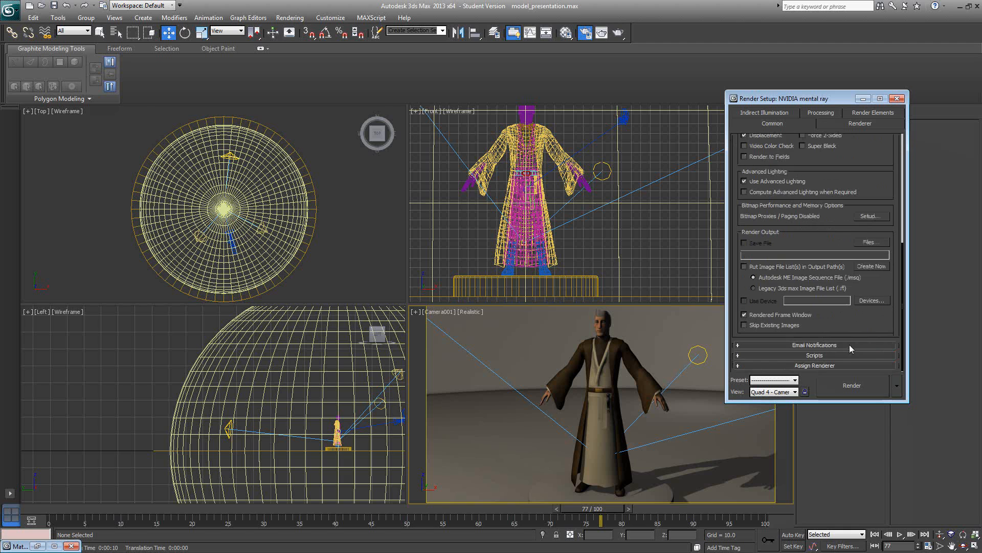
left_click(849, 364)
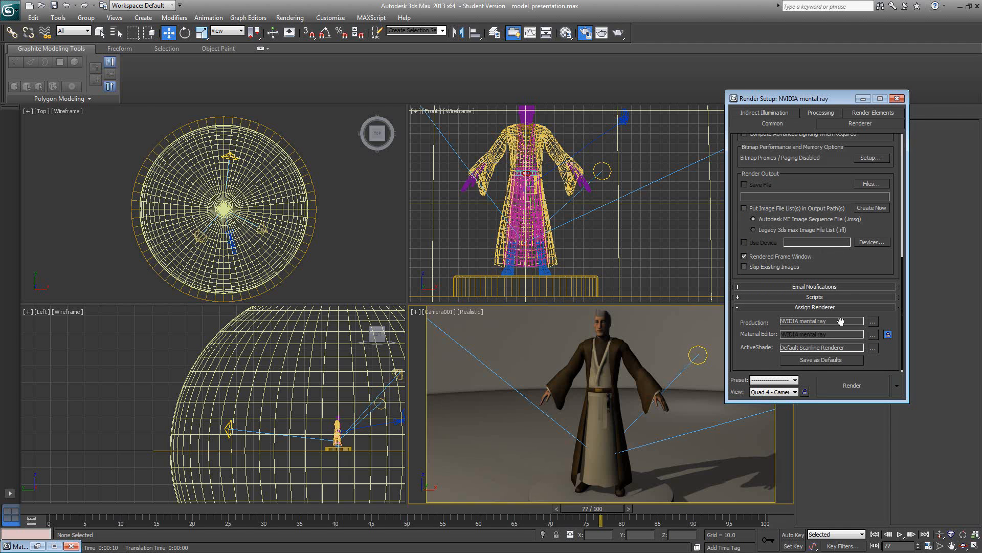
left_click(873, 321)
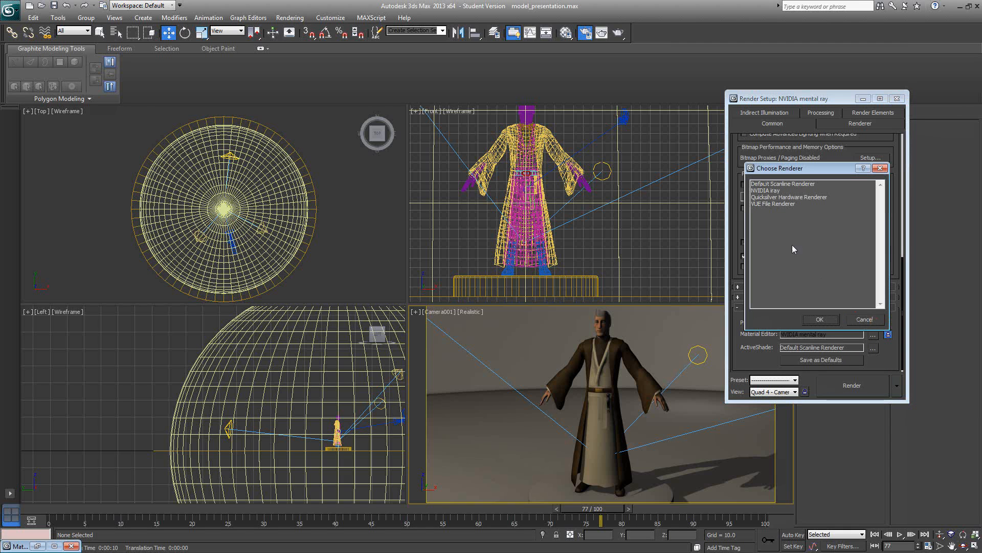
left_click(872, 320)
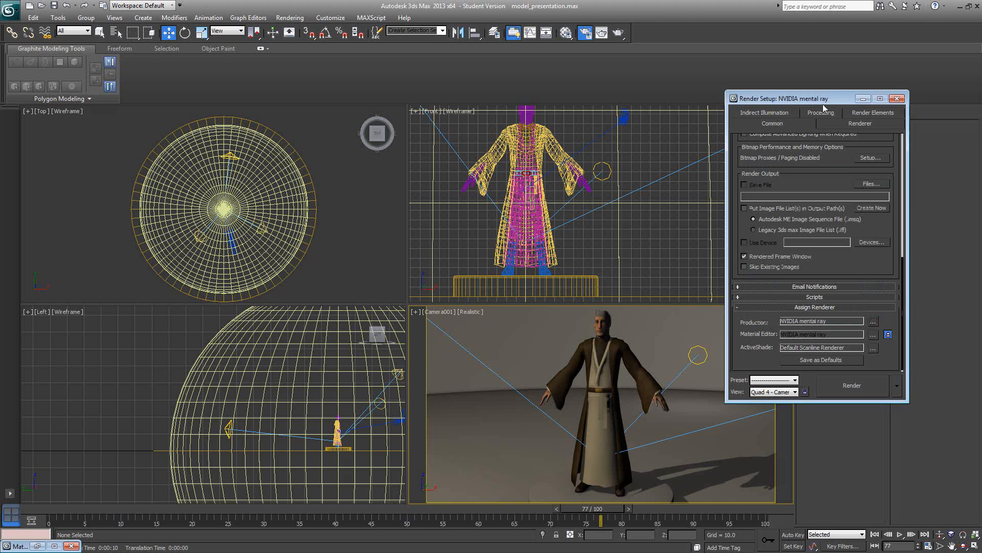
left_click_drag(824, 107, 888, 116)
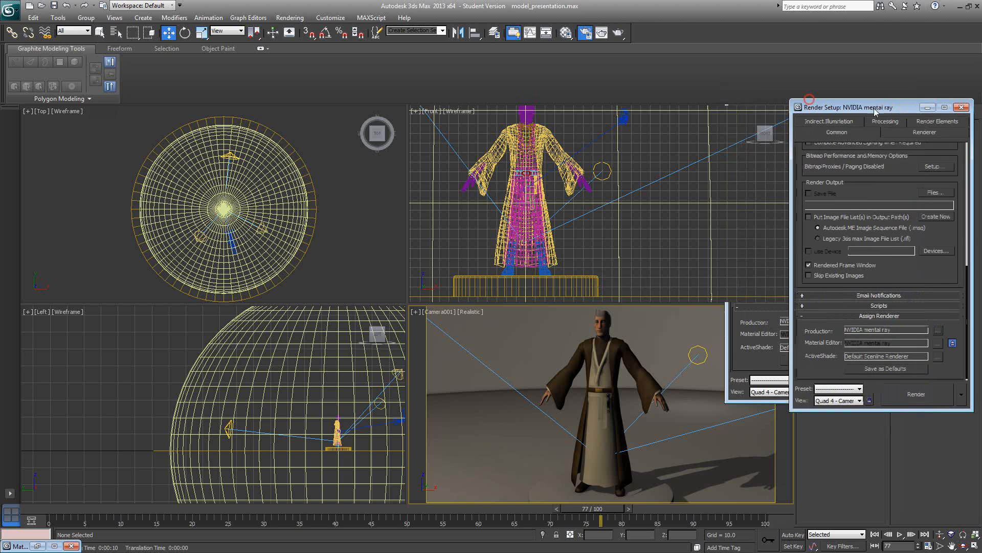
left_click(432, 321)
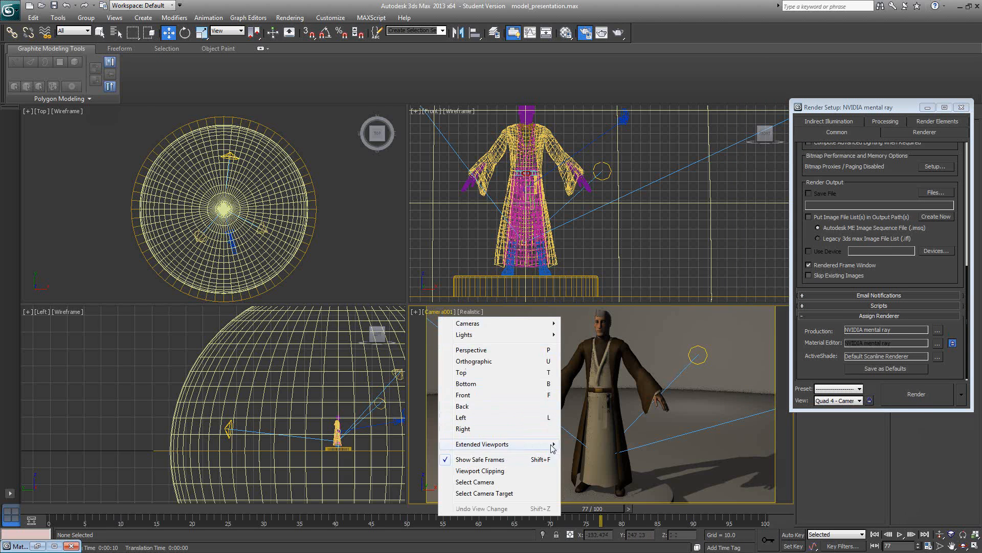
left_click(646, 402)
left_click(616, 379)
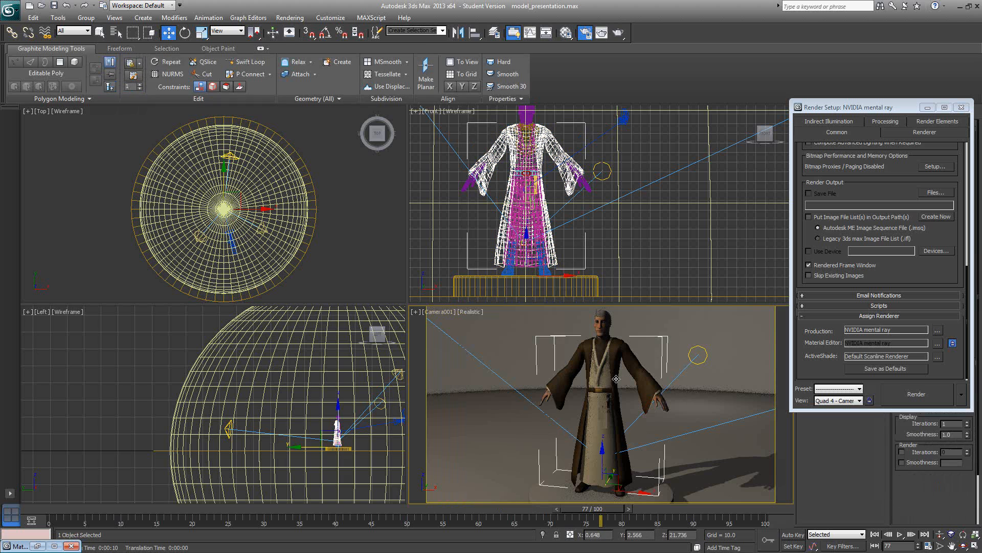
left_click(673, 334)
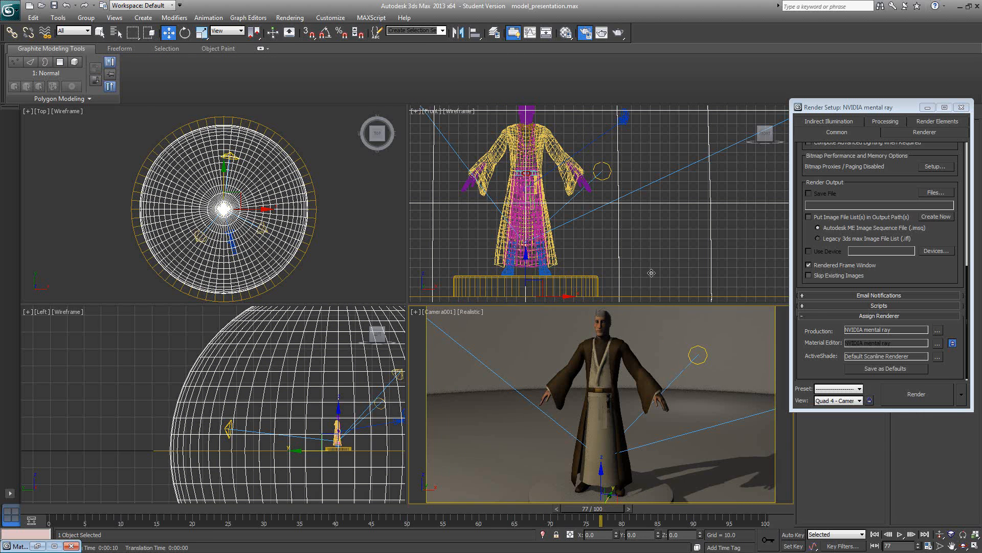
left_click(622, 121)
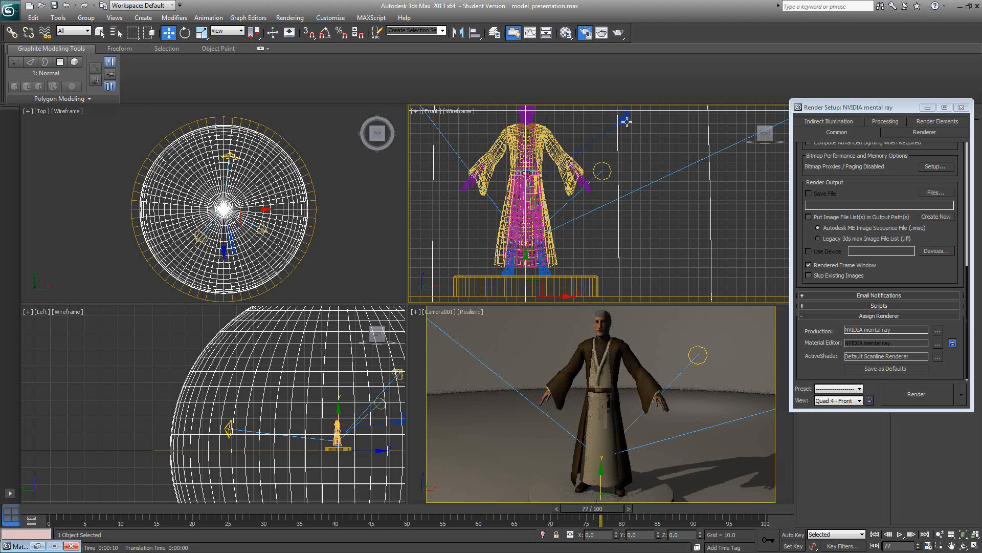
Step: Switch the camera viewport to Perspective and return it to the Camera001 view
right_click(609, 338)
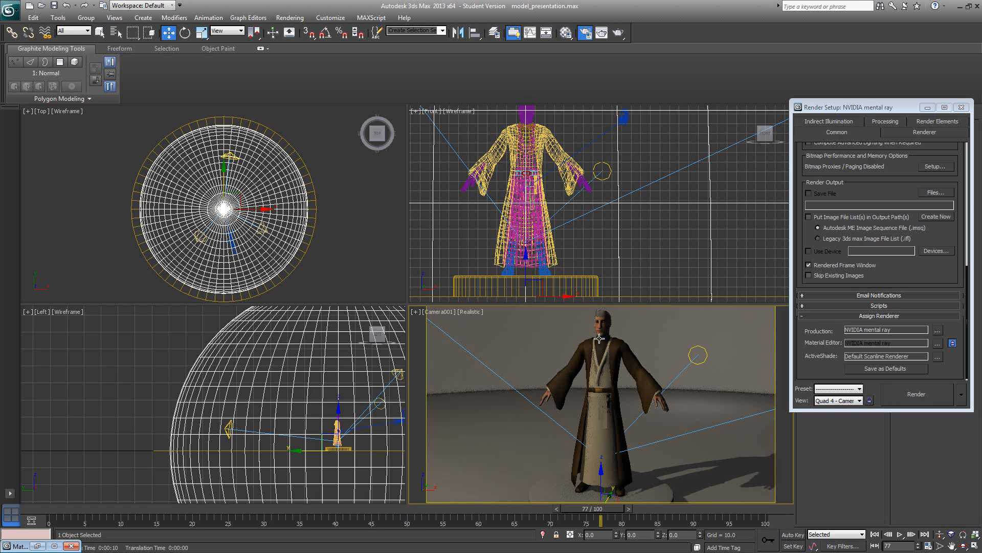
key("p")
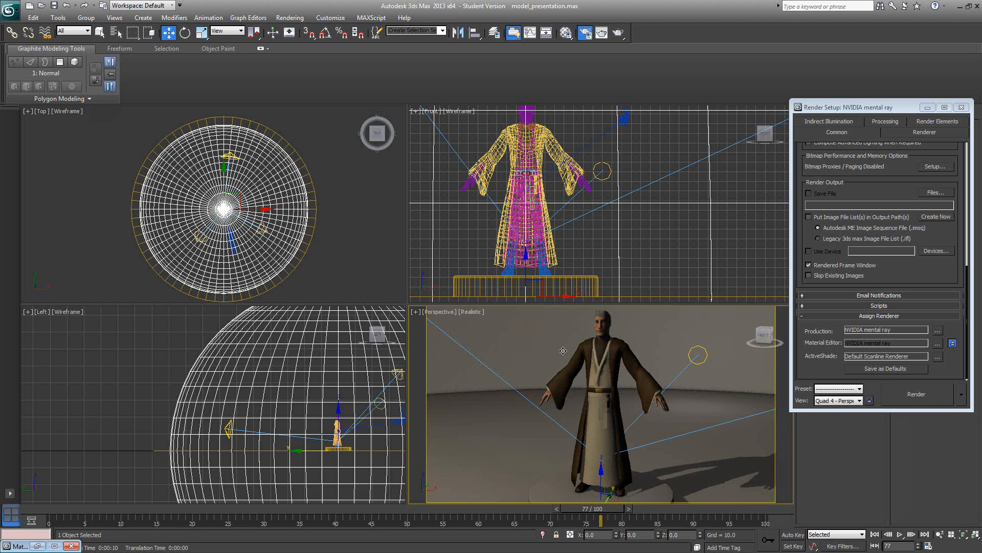
middle_click_drag(550, 350, 557, 360, "alt")
key("c")
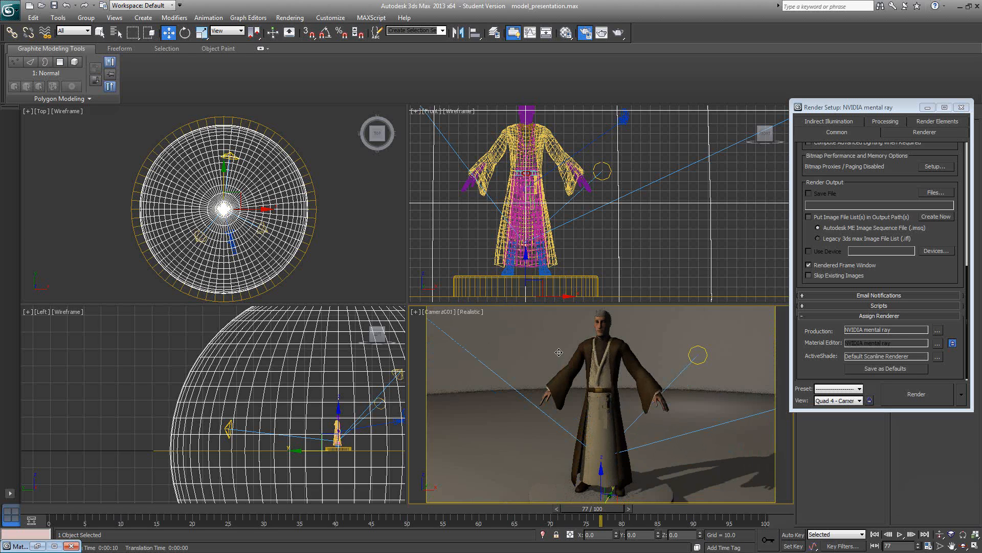
Step: Minimize the render settings and delete the background sphere and the pedestal beneath the character
left_click(927, 107)
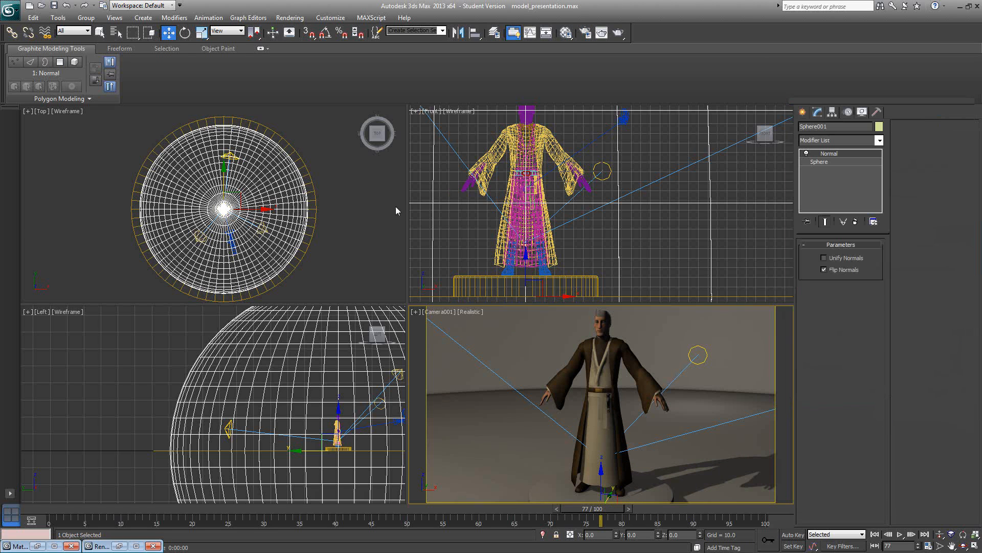
left_click(289, 198)
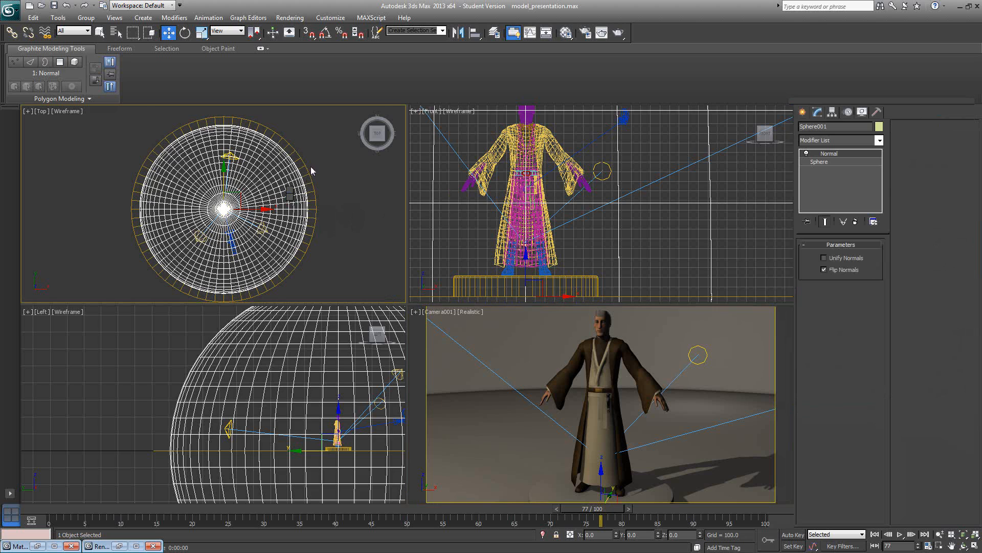
key("Delete")
left_click_drag(332, 184, 314, 204)
key("Delete")
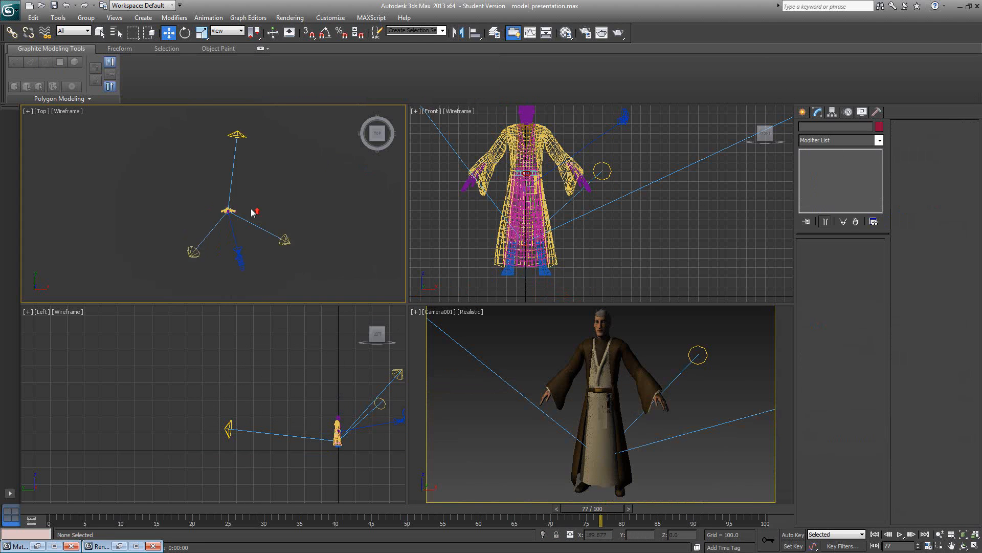
Step: Draw a circle spline centred on the character in the Top view, with a radius of about 446
scroll(251, 210, "up", 8)
middle_click_drag(319, 220, 271, 179)
scroll(271, 183, "down", 4)
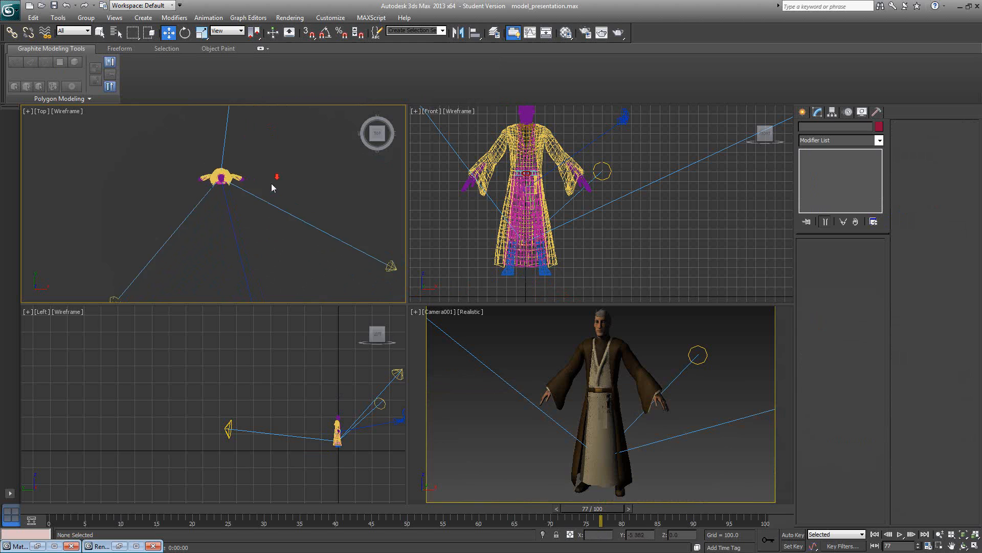
left_click(801, 112)
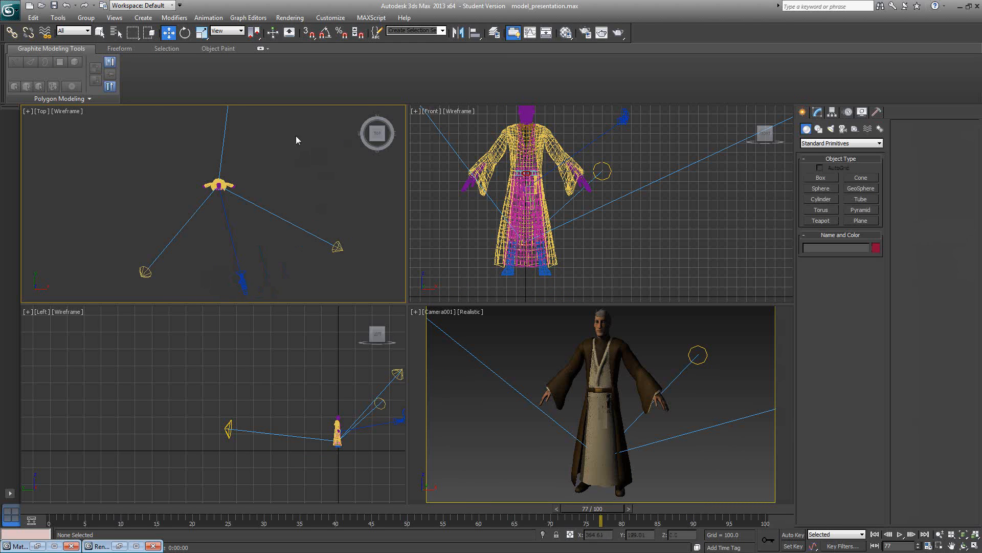
left_click(818, 129)
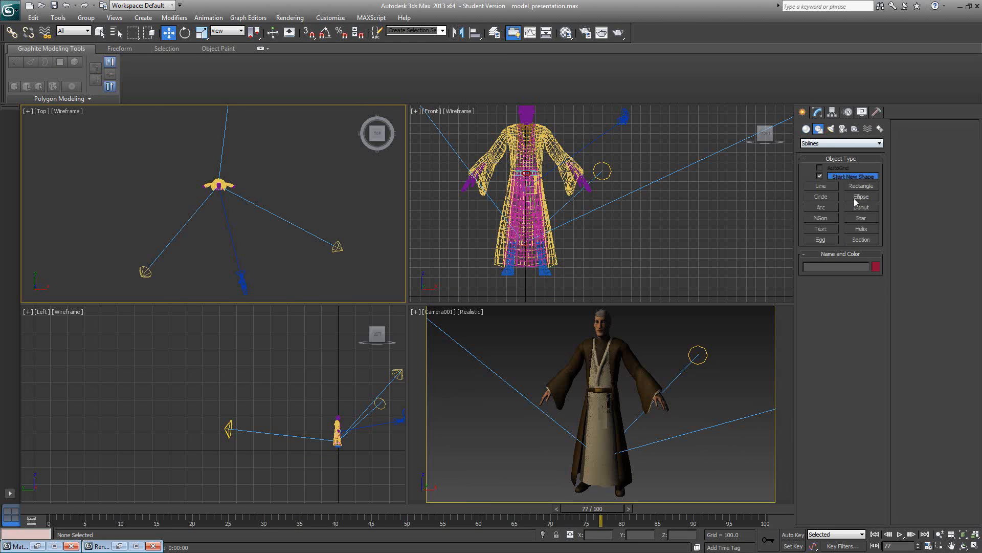
left_click(830, 199)
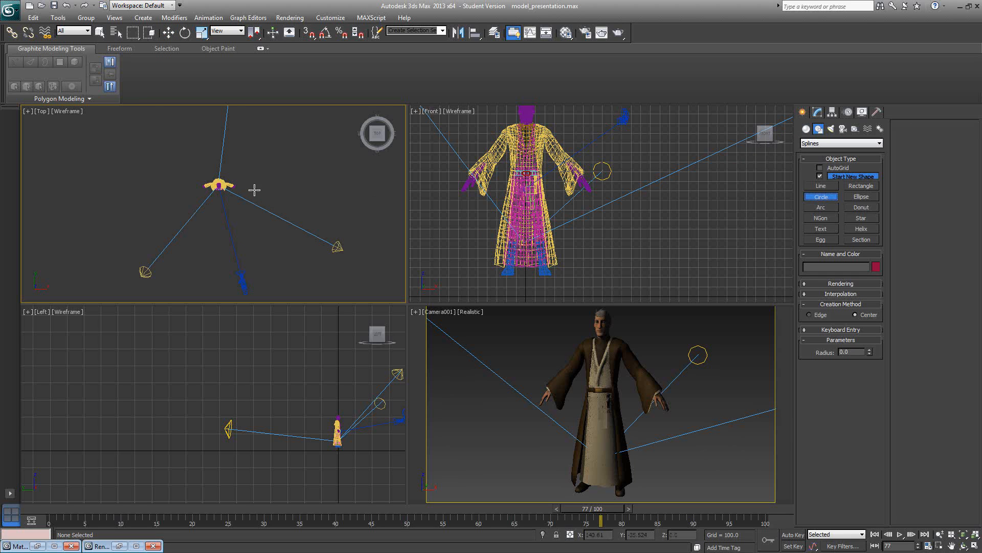
left_click_drag(219, 184, 305, 241)
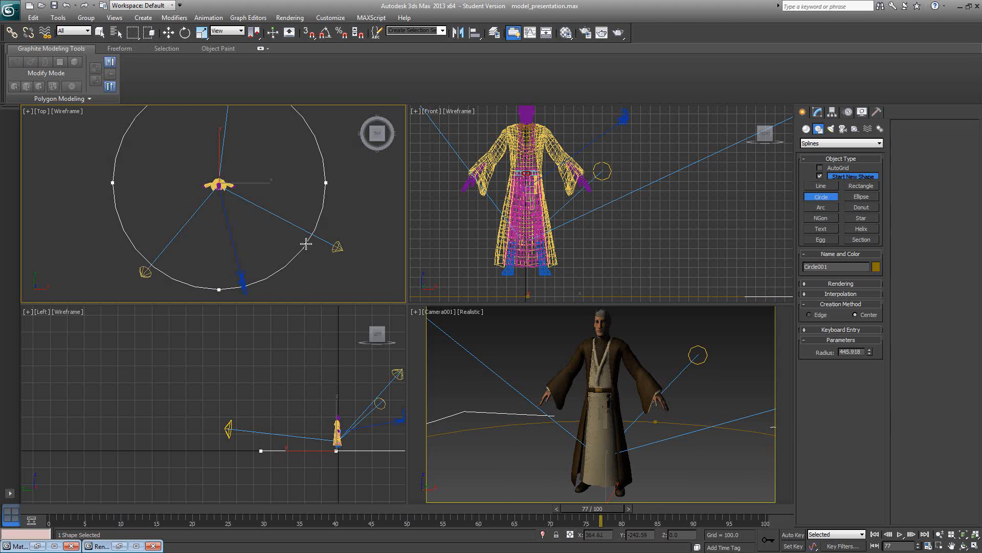
Step: Raise the circle in the Left view to about the character's head height, at Z about 183
left_click_drag(339, 428, 342, 433)
right_click(341, 433)
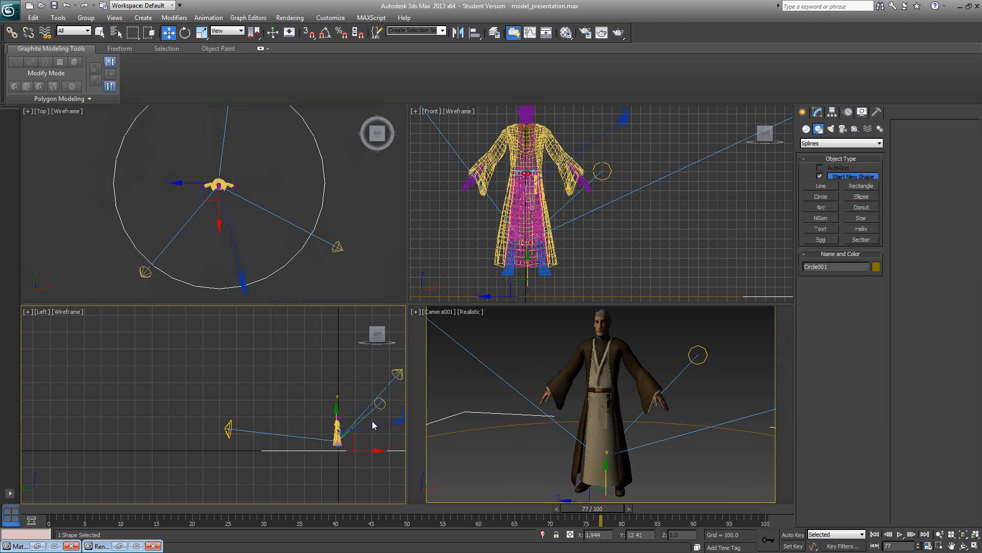
scroll(372, 421, "up", 4)
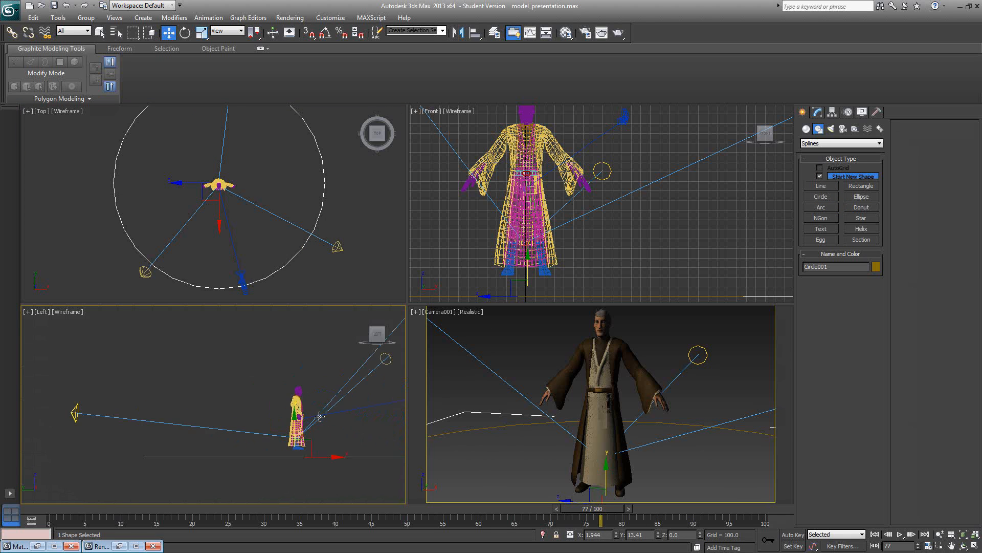
middle_click_drag(302, 398, 198, 395)
left_click_drag(199, 395, 203, 345)
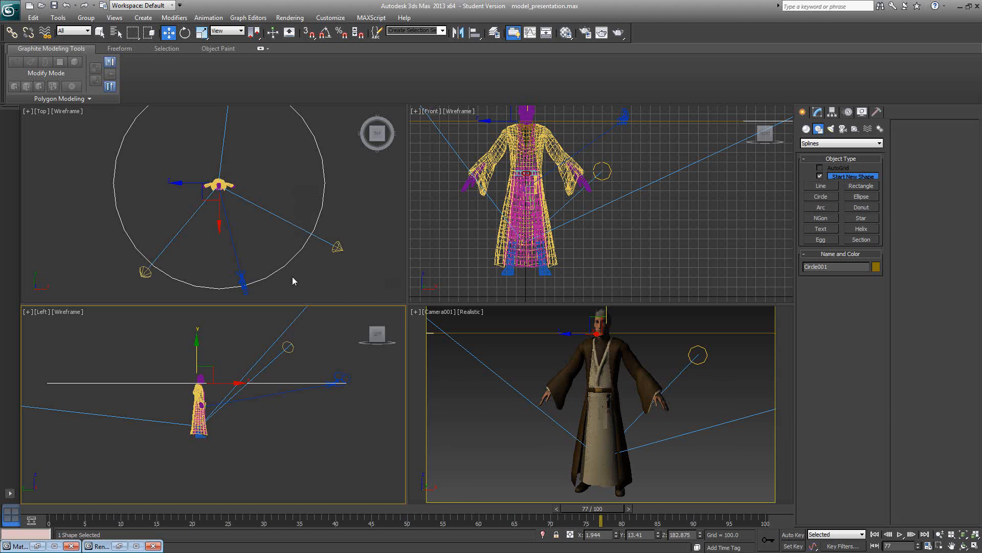
Step: Assign a Path Constraint as the position controller of Camera001
left_click(243, 279)
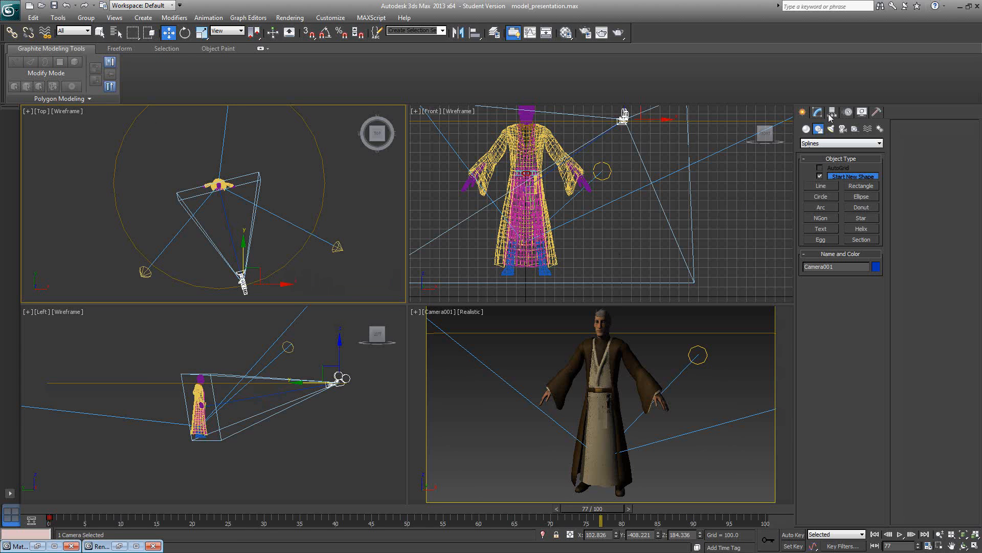
left_click(848, 112)
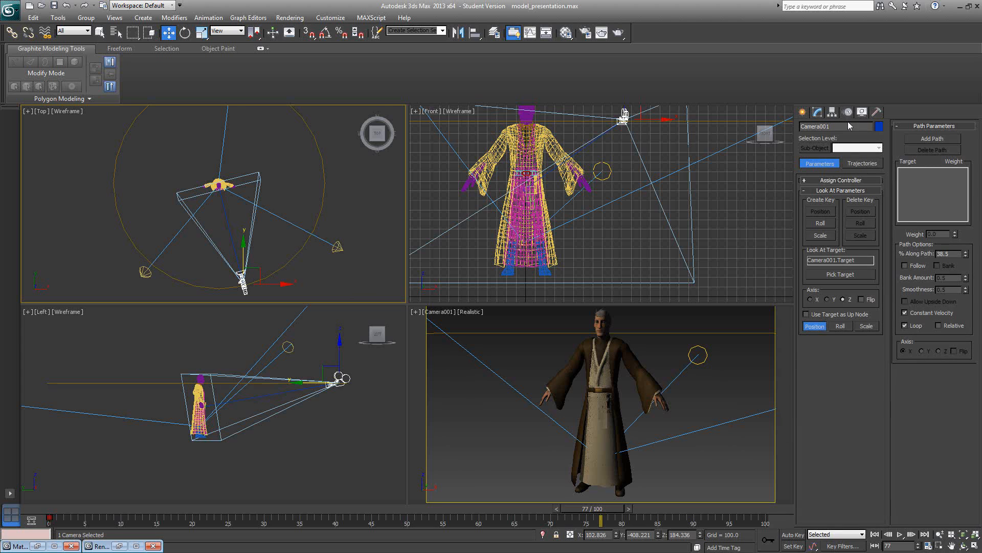
left_click(809, 181)
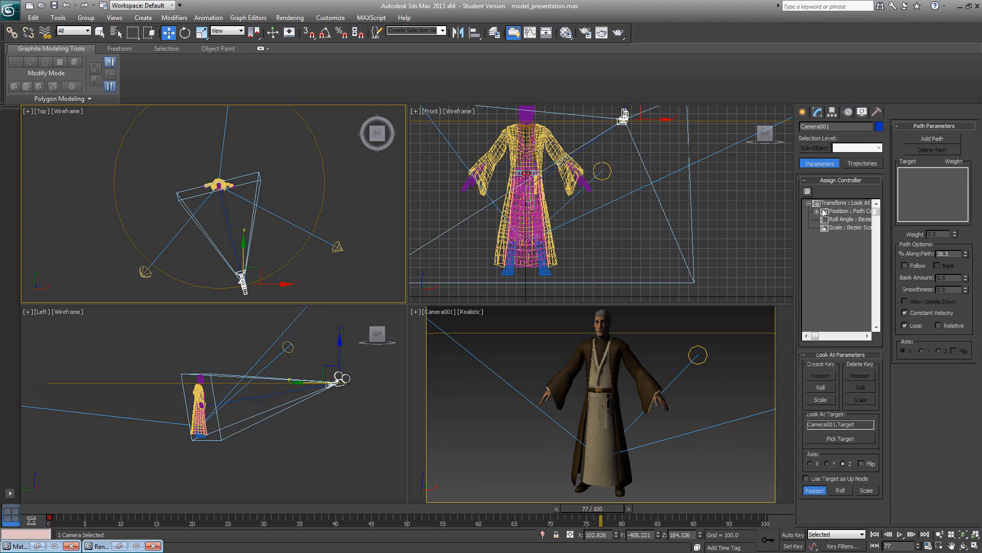
left_click(843, 212)
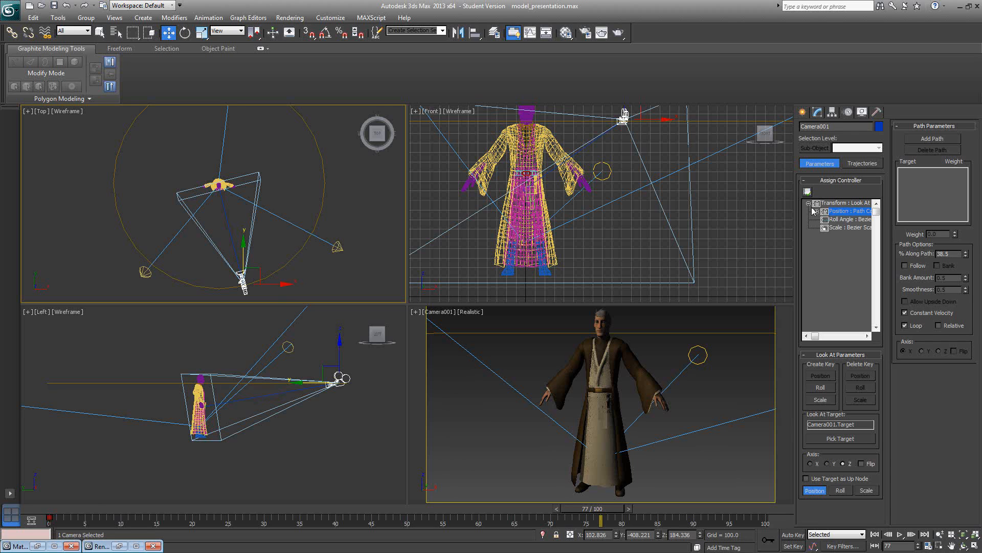
left_click(807, 193)
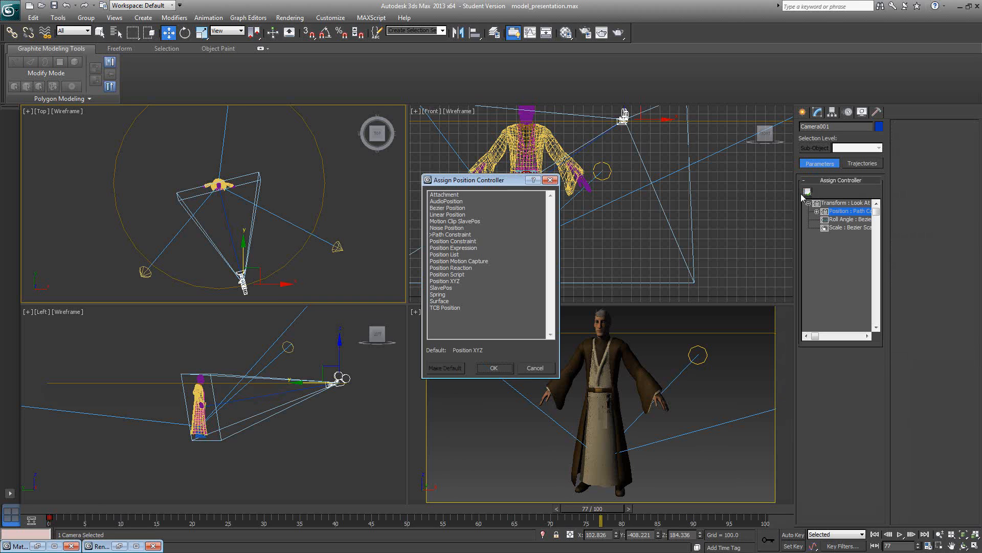
left_click(435, 234)
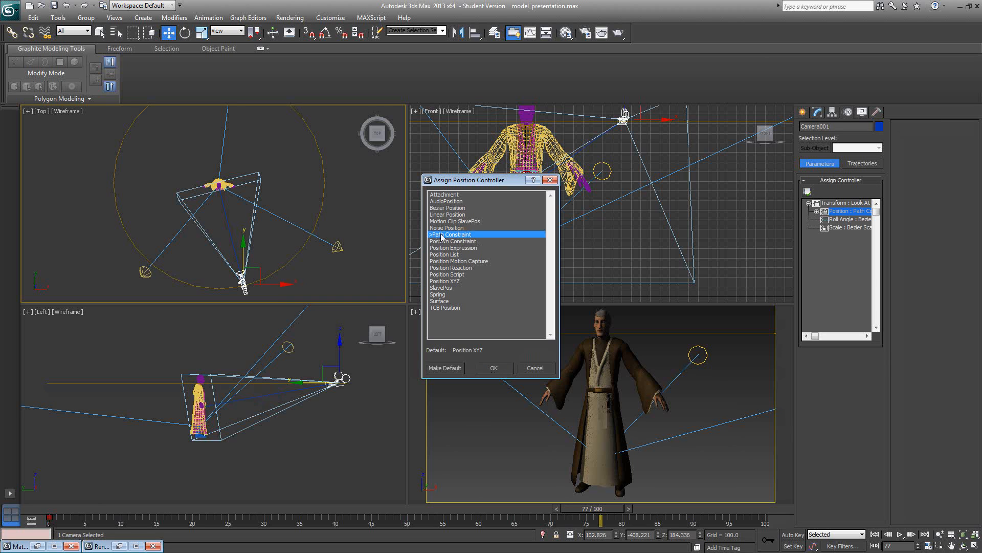
left_click(494, 368)
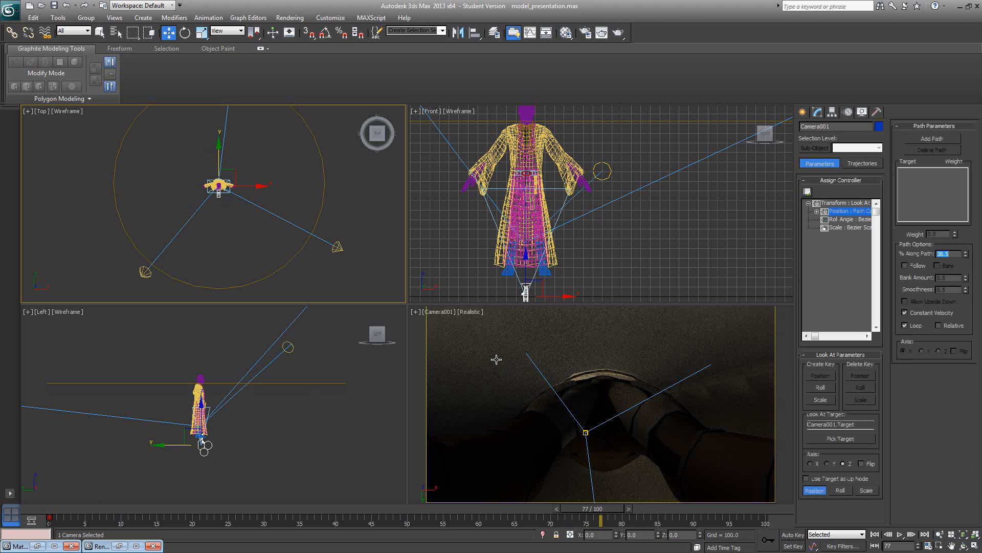
Step: Add the circle around the character as the path for the camera's constraint
left_click(918, 138)
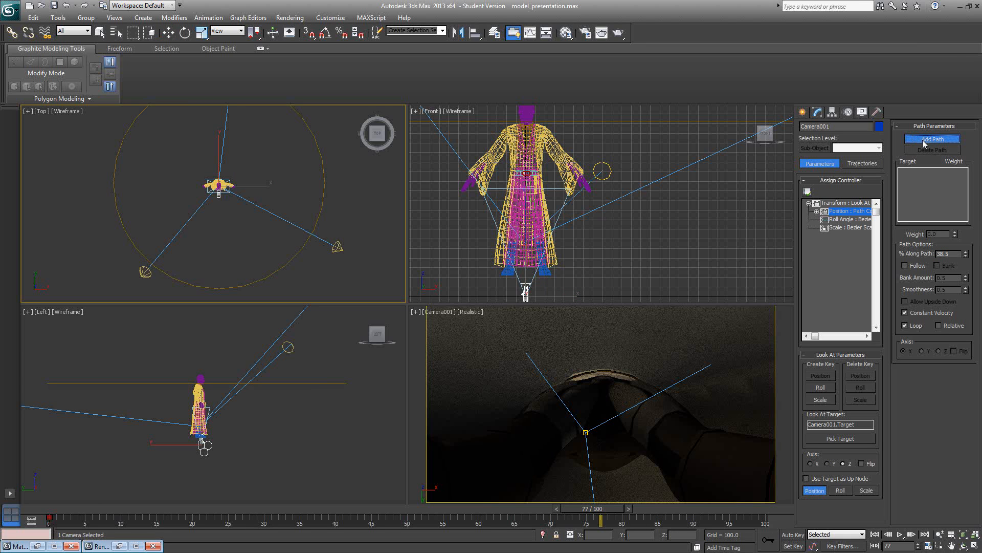
left_click(321, 207)
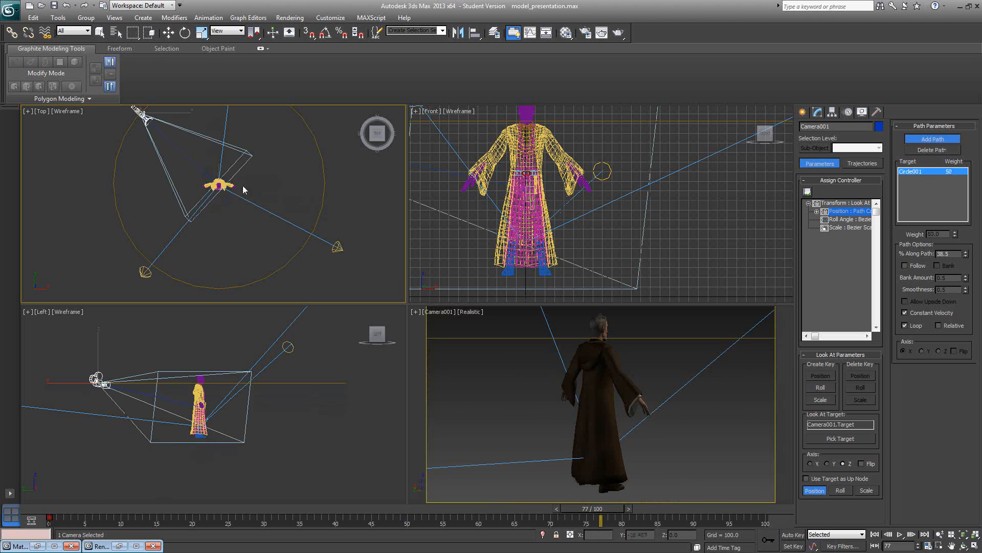
middle_click_drag(139, 124, 159, 165)
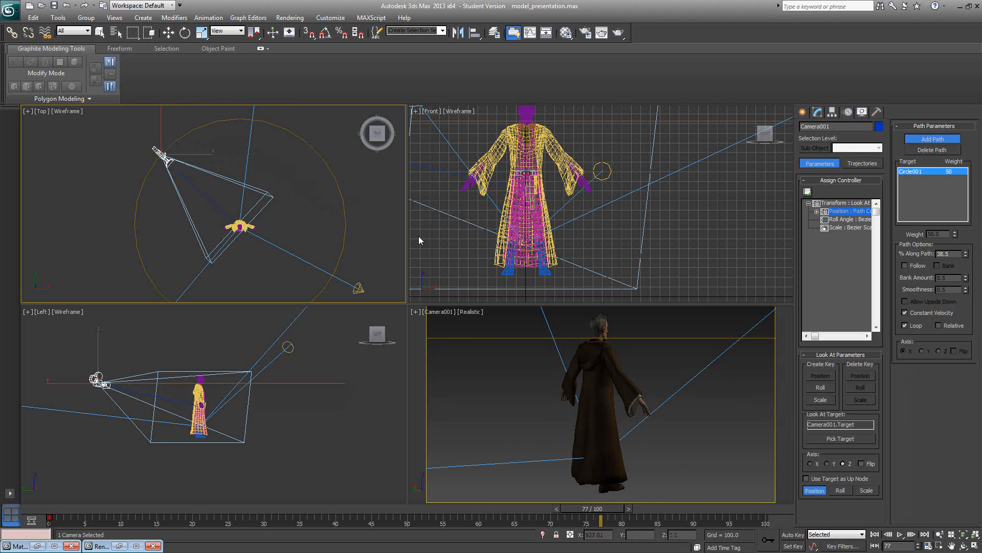
Step: Preview the camera's movement along the circle in the Top and Camera001 views, then scrub from the start to frame 100
left_click(900, 534)
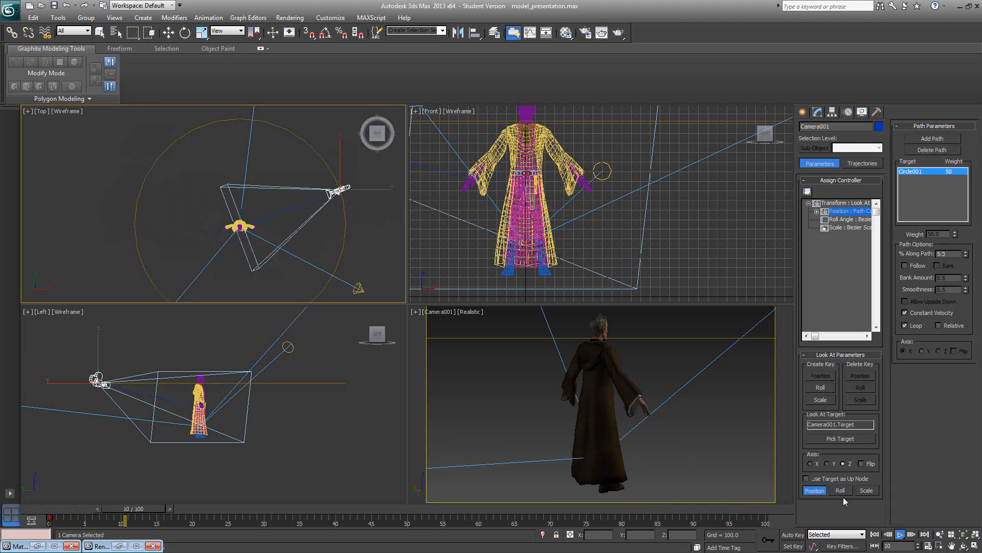
left_click(901, 534)
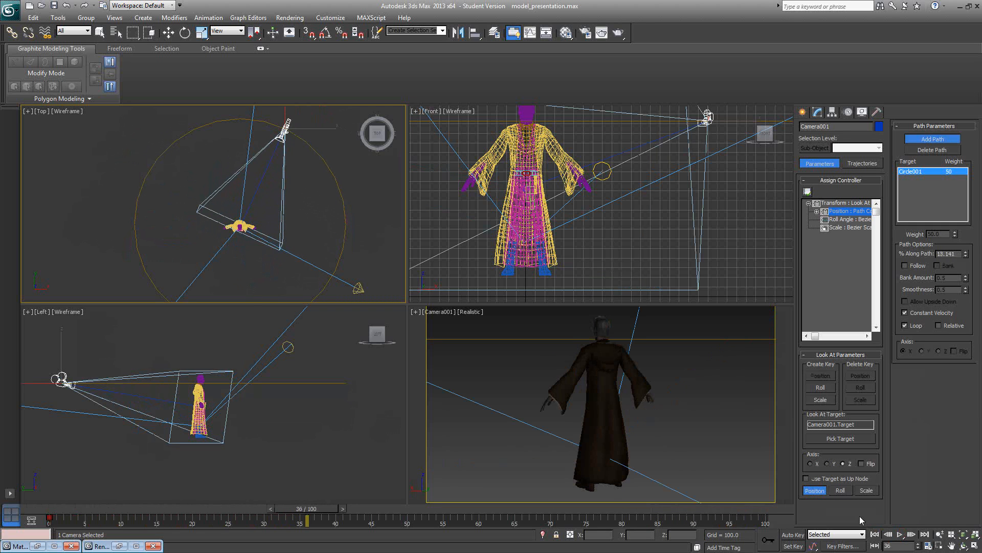
key("slash")
right_click(691, 440)
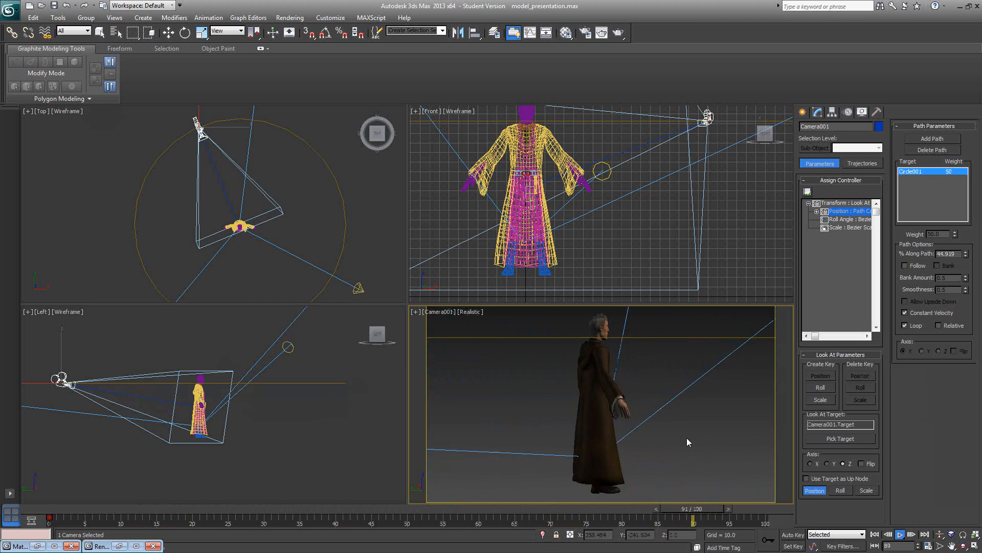
left_click(900, 534)
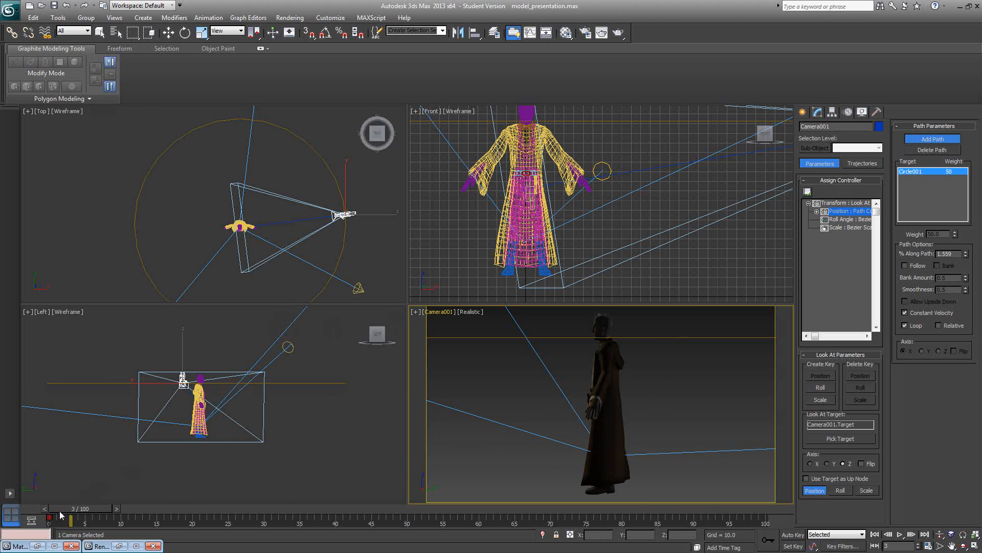
left_click_drag(72, 508, 766, 522)
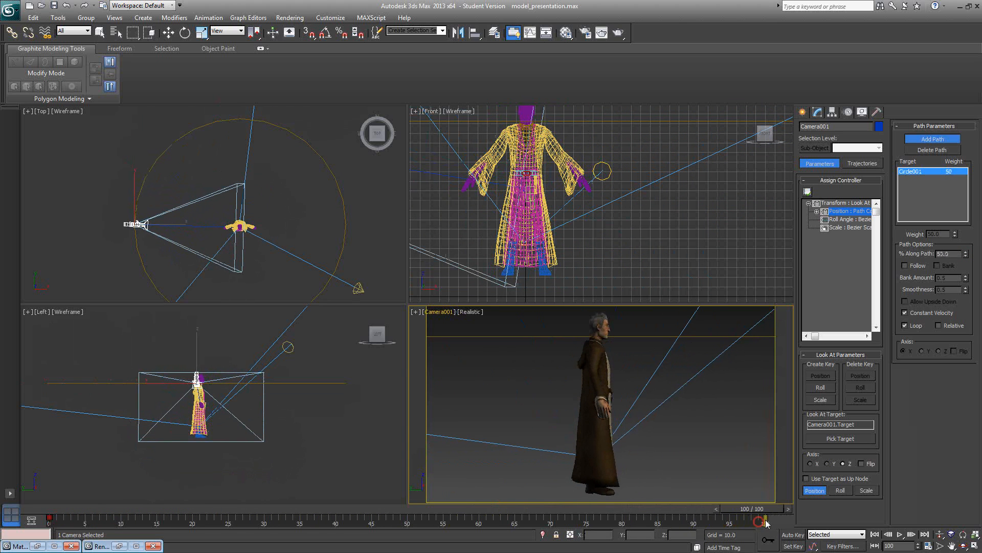
Step: Extend the animation's end time to frame 200 in the time configuration
left_click(927, 546)
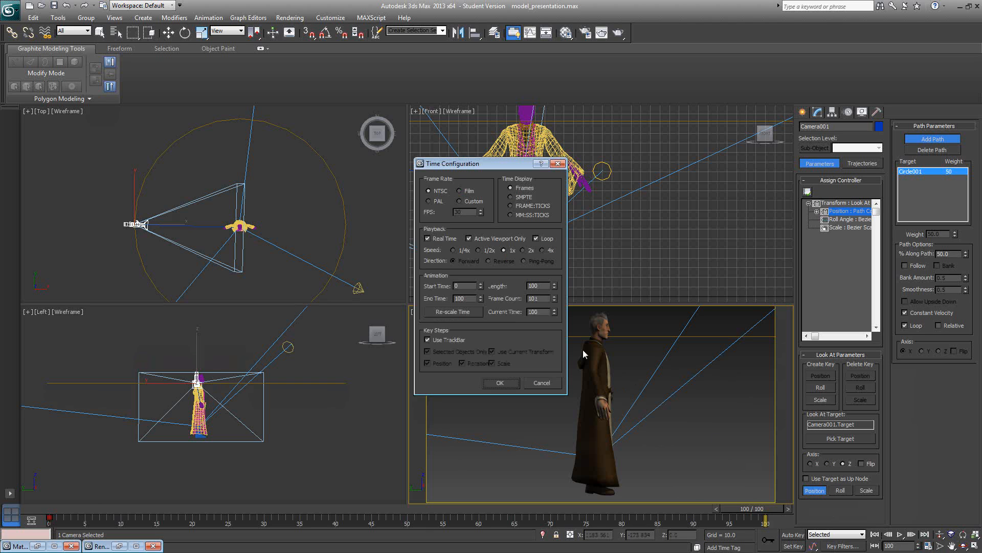
left_click(555, 383)
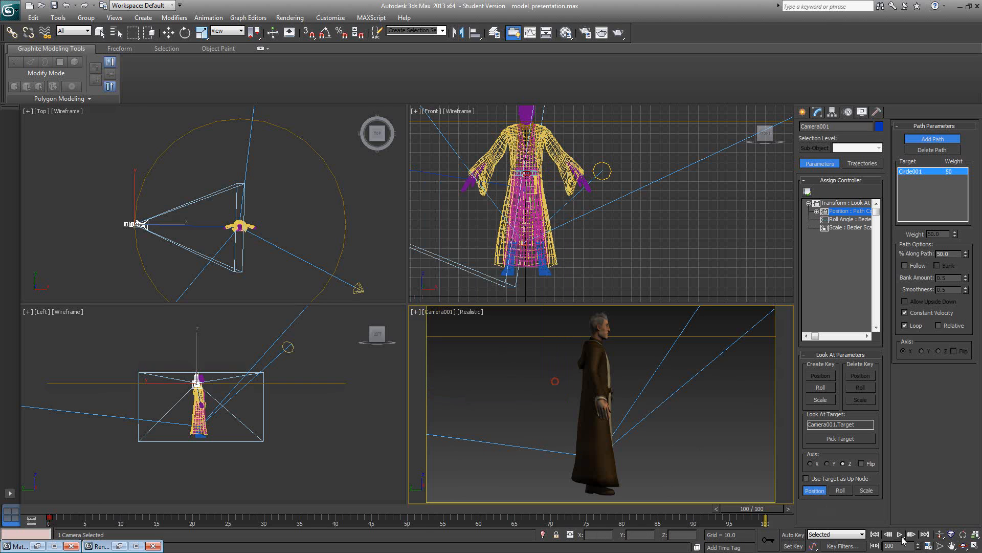
left_click(928, 546)
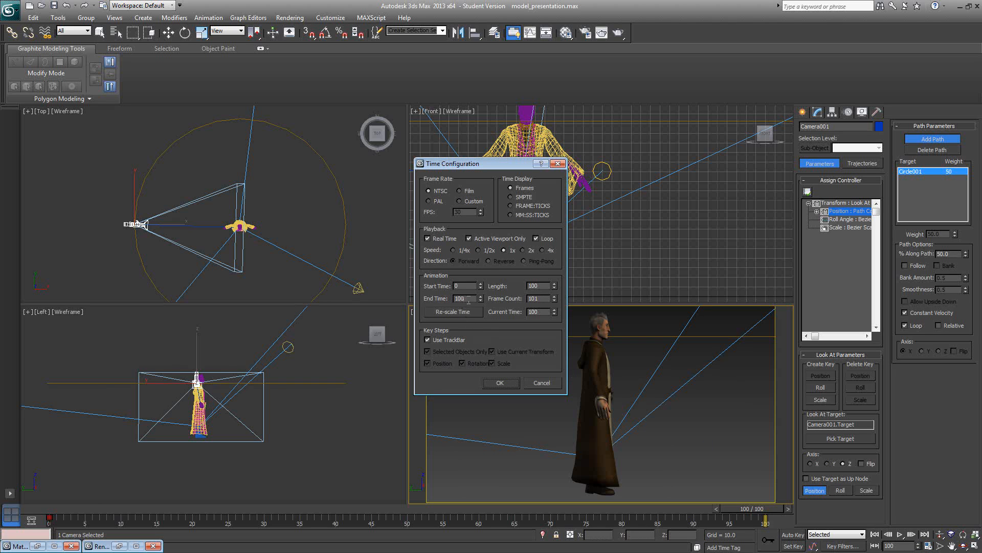
left_click(500, 382)
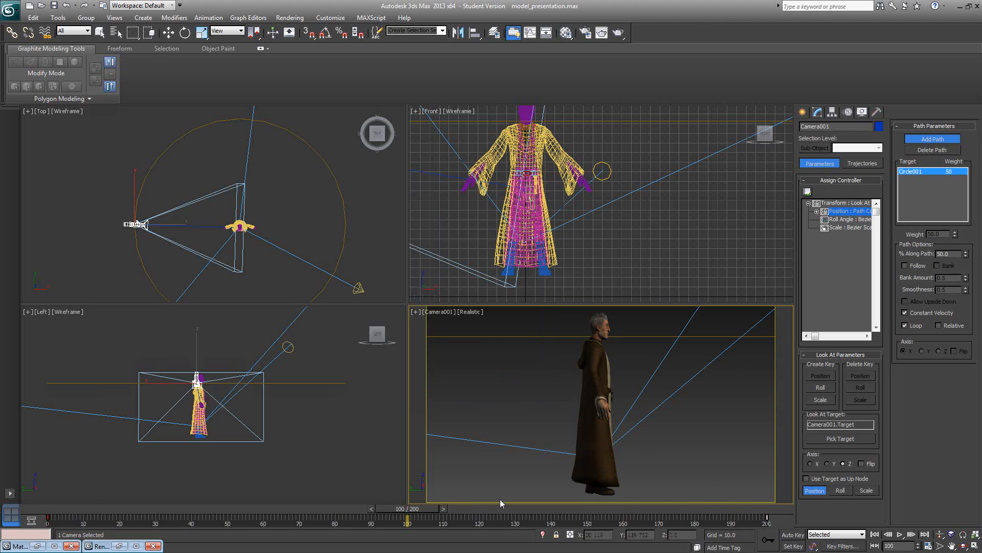
Step: Scrub to frame 200 and play the extended camera orbit in the Camera001 view to check it
left_click_drag(431, 509, 787, 509)
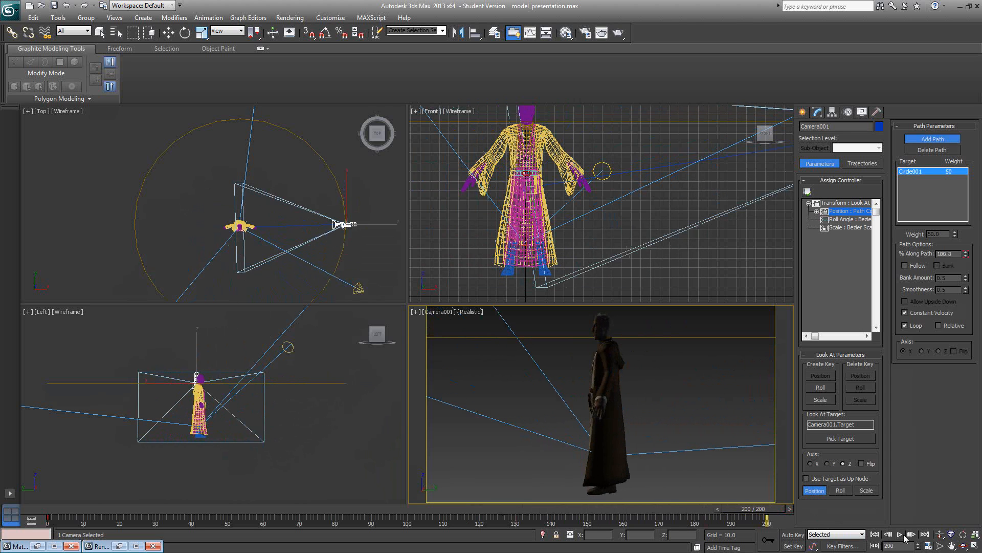
right_click(756, 453)
left_click(899, 533)
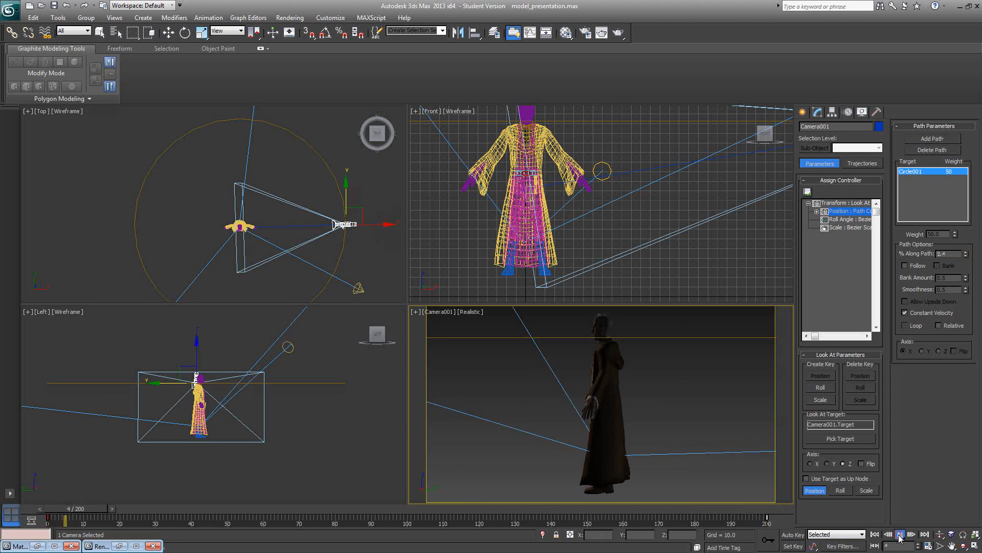
left_click(899, 534)
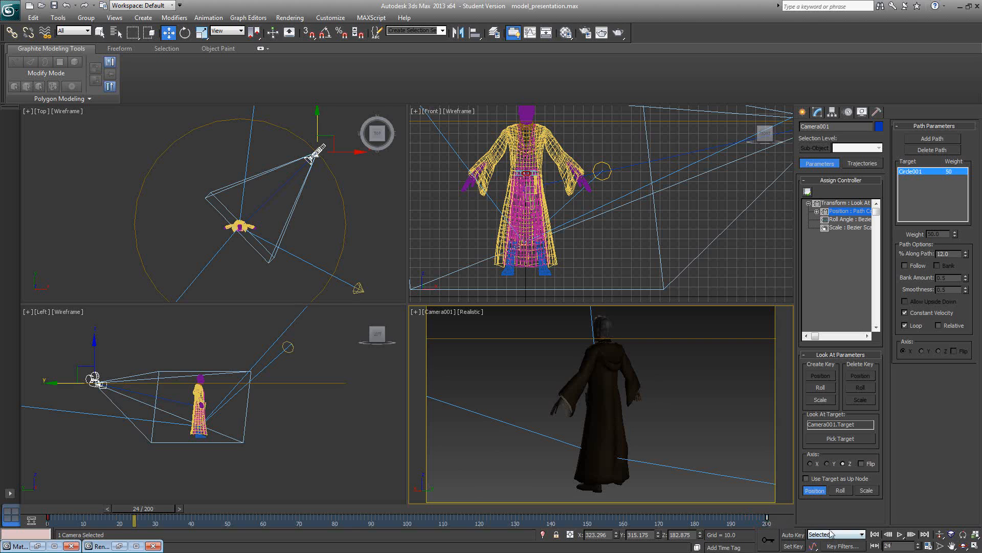
left_click(899, 533)
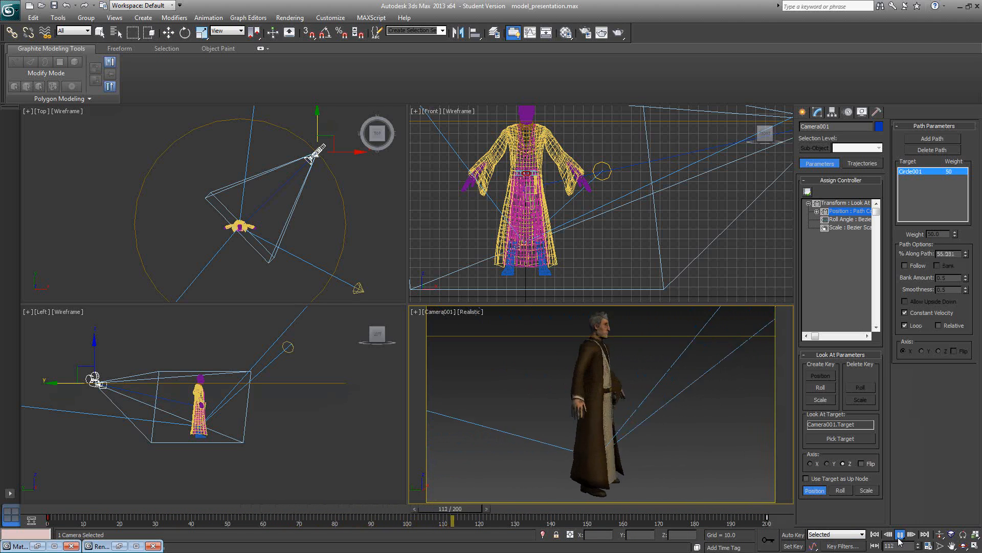
left_click(900, 533)
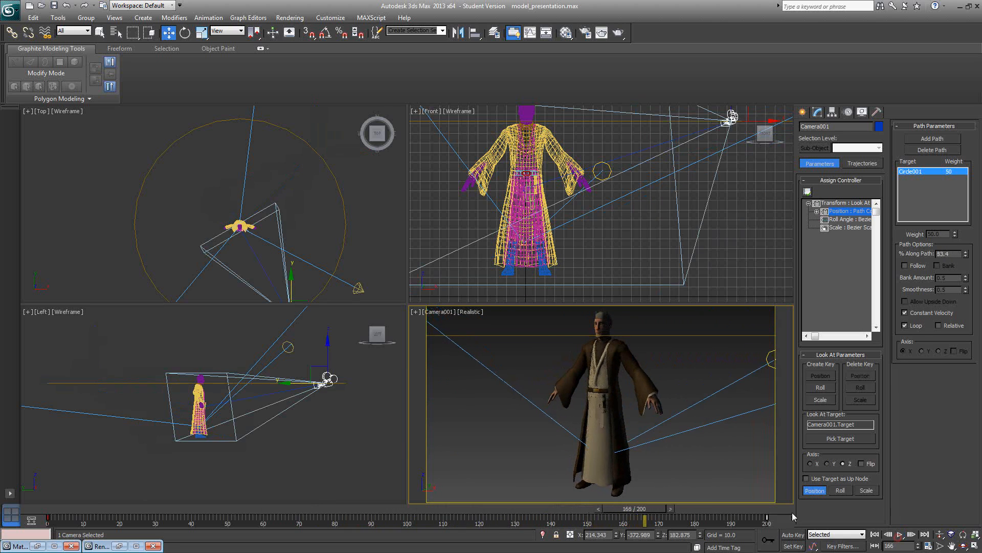
Step: Move the camera's end key to frame 100 and play the shortened orbit from the start
left_click_drag(766, 518, 405, 518)
left_click_drag(631, 509, 93, 495)
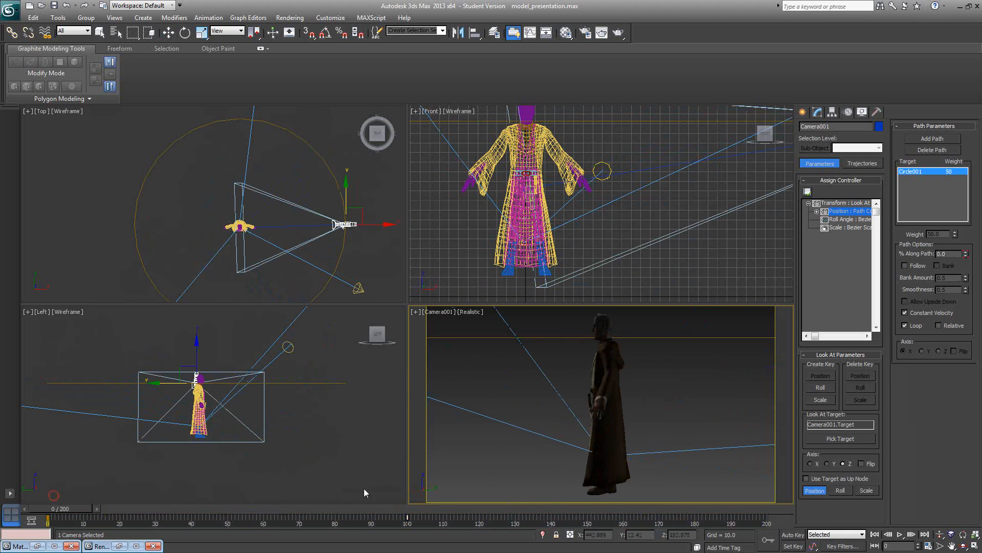
left_click(899, 533)
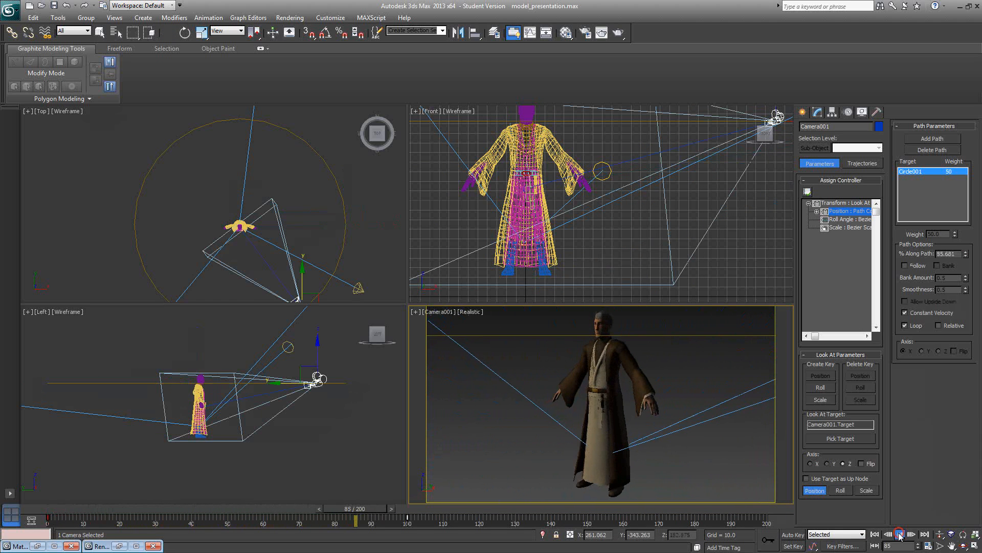
left_click(900, 534)
Step: Set the animation's end time to frame 300 and move the camera's end key there, checking the slower orbit in playback
left_click(928, 546)
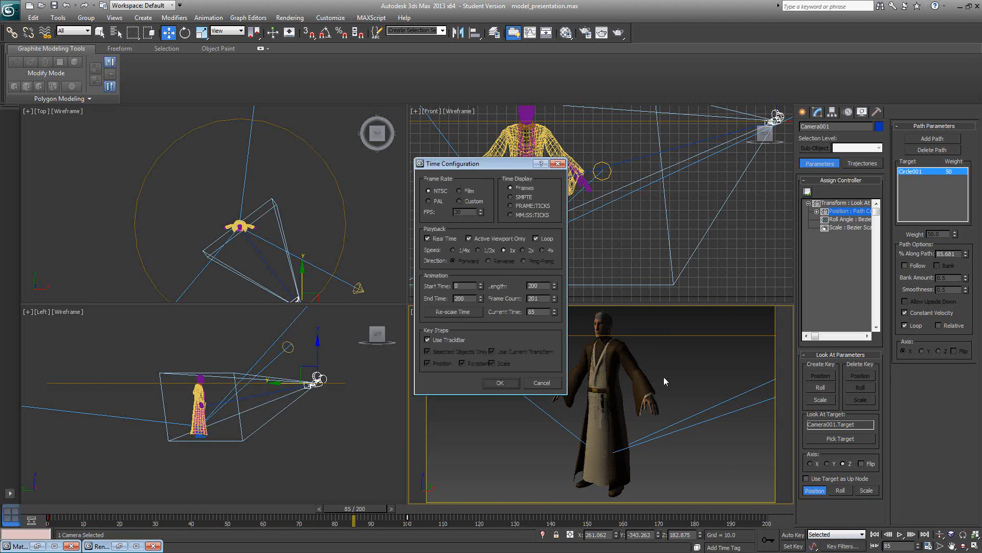
double_click(466, 296)
left_click(496, 383)
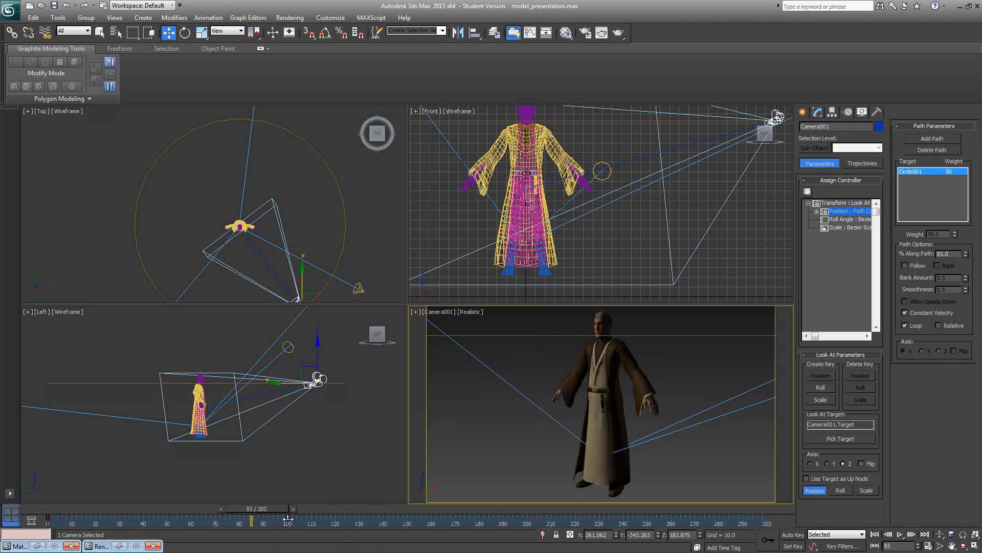
left_click_drag(288, 519, 766, 518)
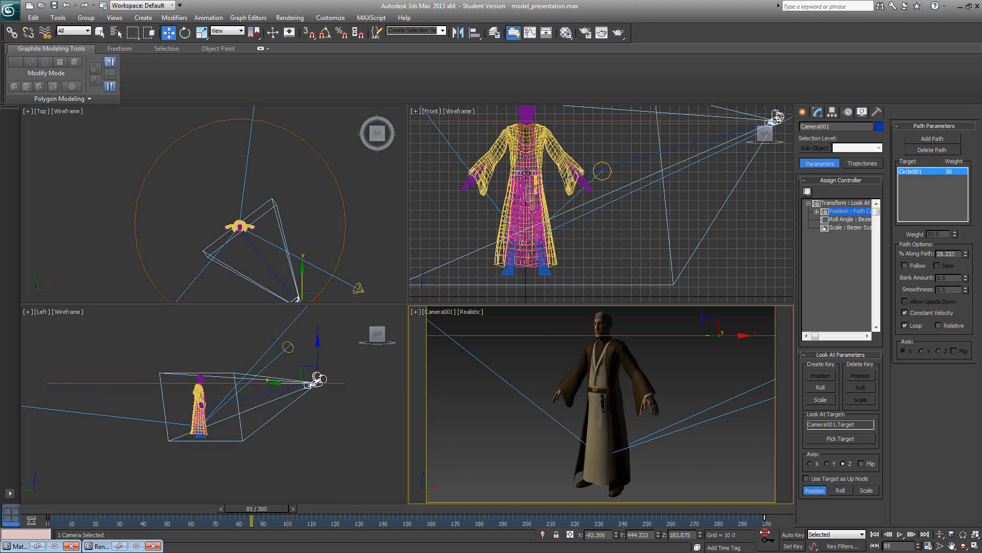
left_click(901, 535)
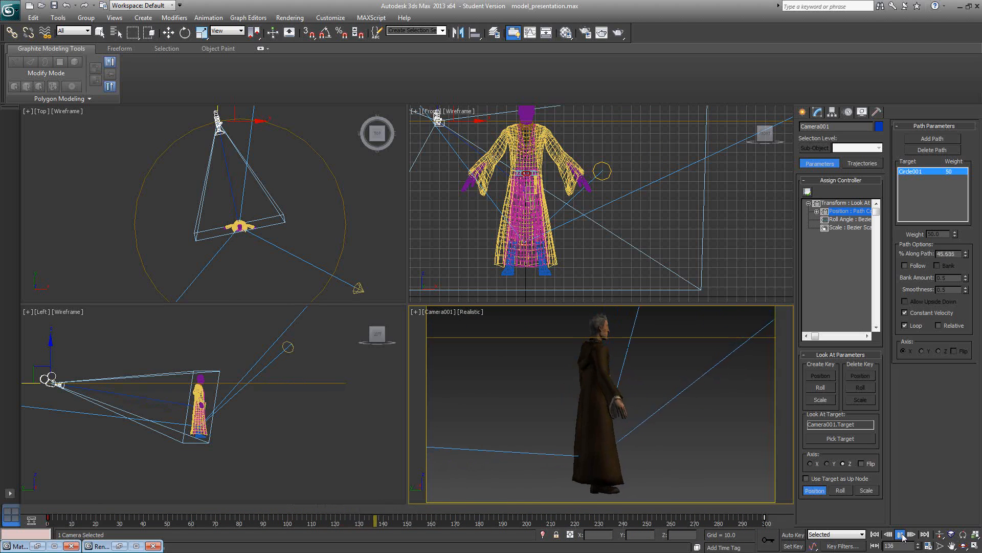
left_click(901, 534)
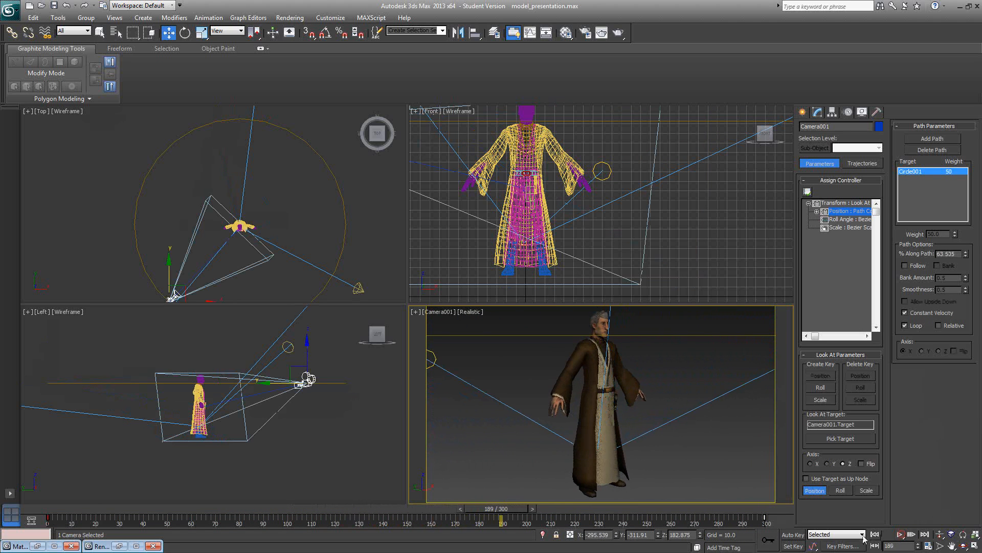
Step: Move the camera's end key to frame 200 and return the timeline to frame 0
left_click_drag(764, 518, 340, 504)
right_click(528, 520)
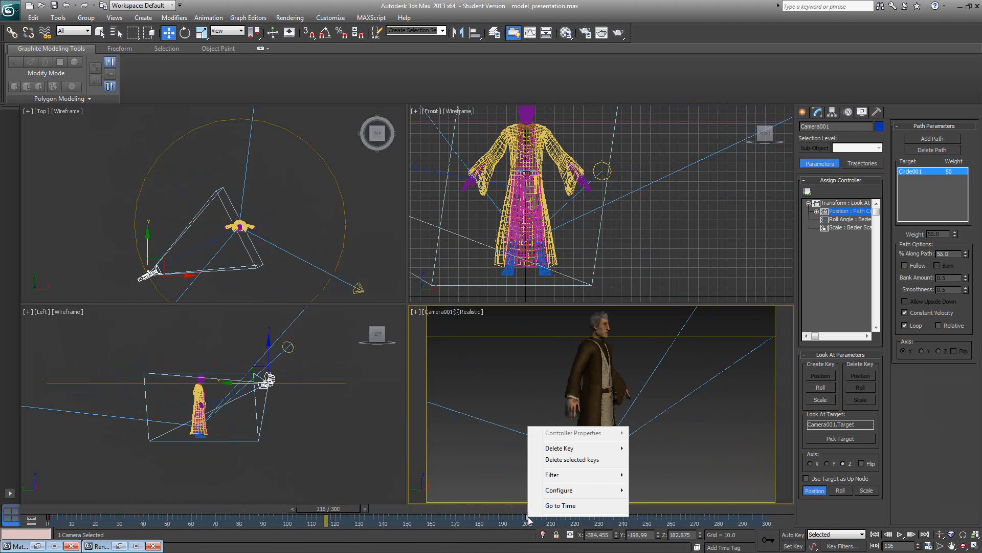
left_click(496, 516)
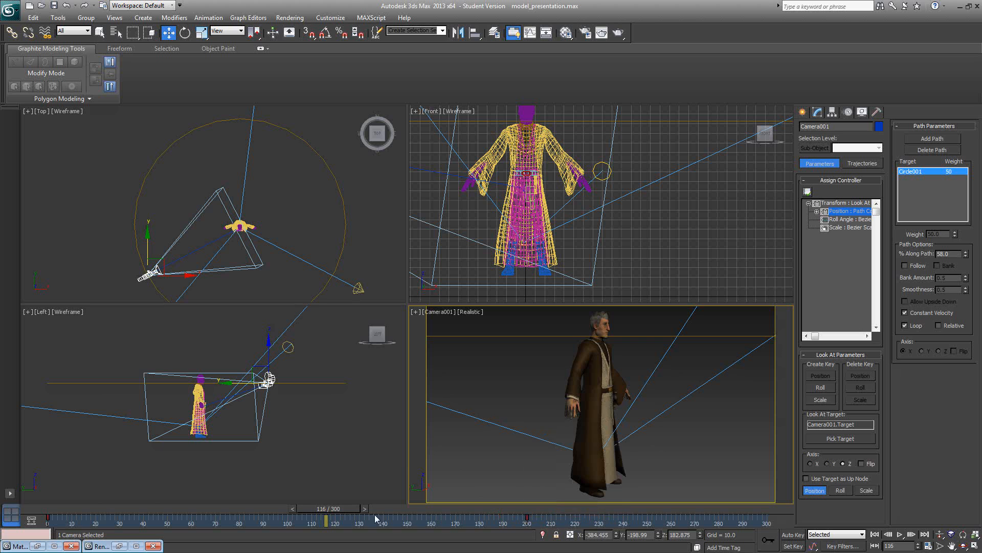
left_click_drag(341, 506, 63, 492)
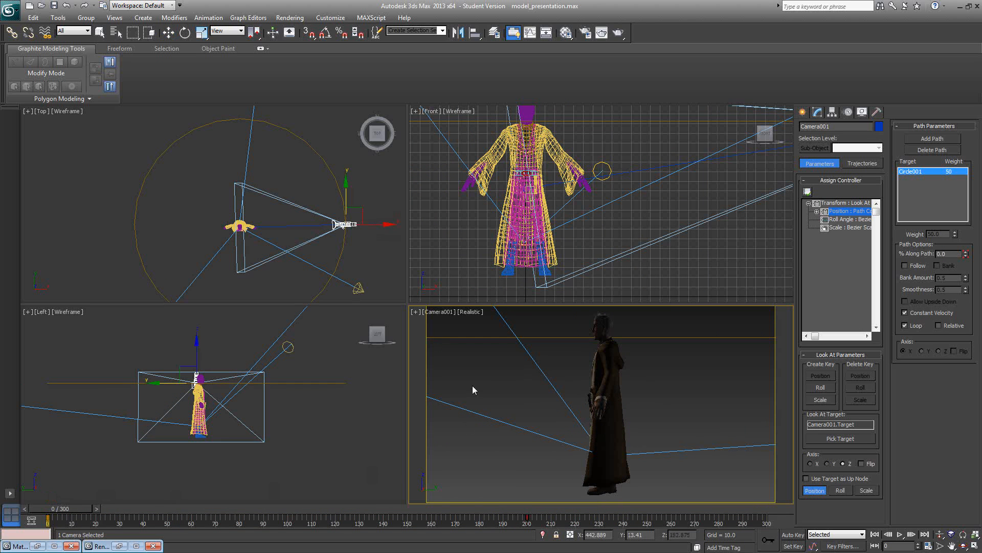
Step: Unhide the backdrop sphere and pedestal, and play the camera orbit in the maximized Camera001 view
right_click(306, 201)
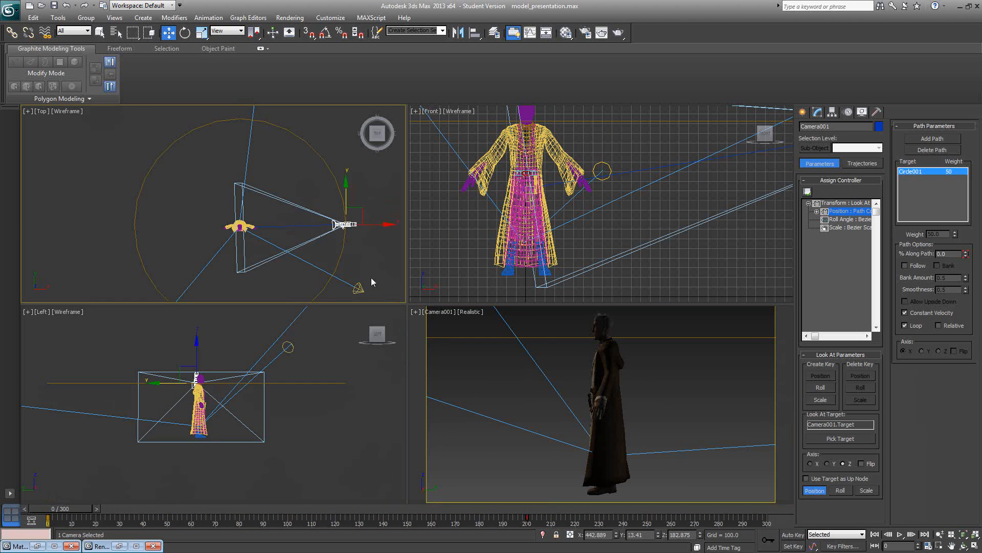
right_click(662, 354)
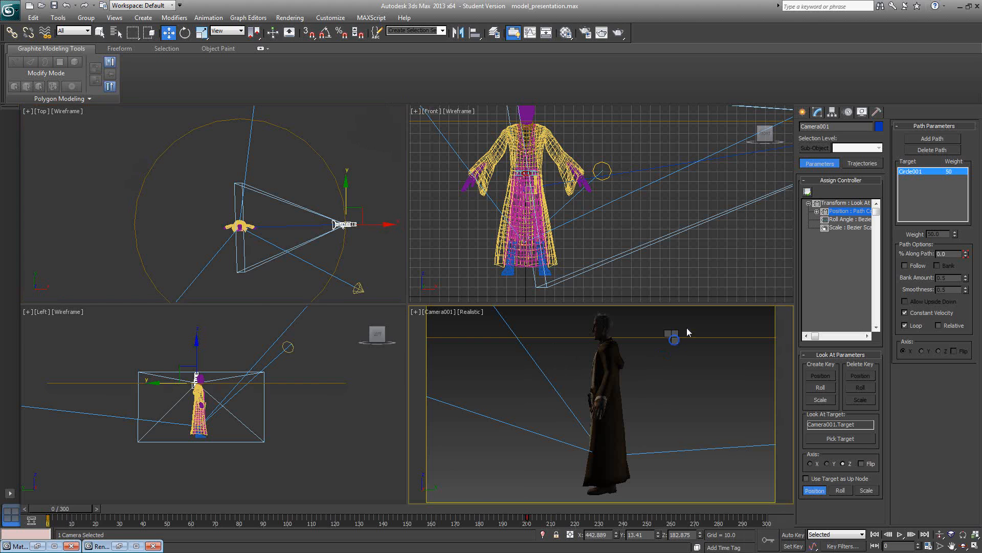
left_click(699, 292)
right_click(684, 353)
left_click(675, 356)
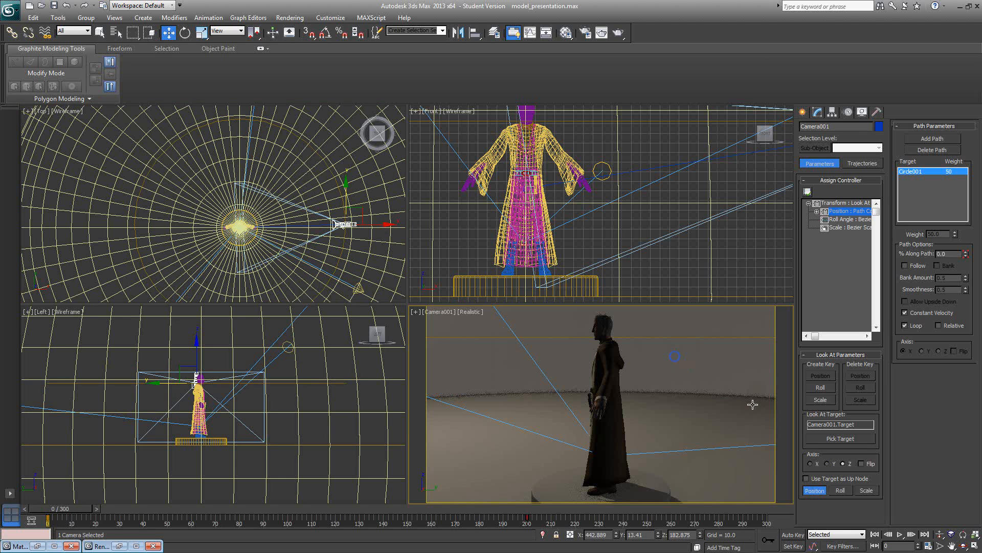
left_click(975, 546)
left_click(900, 534)
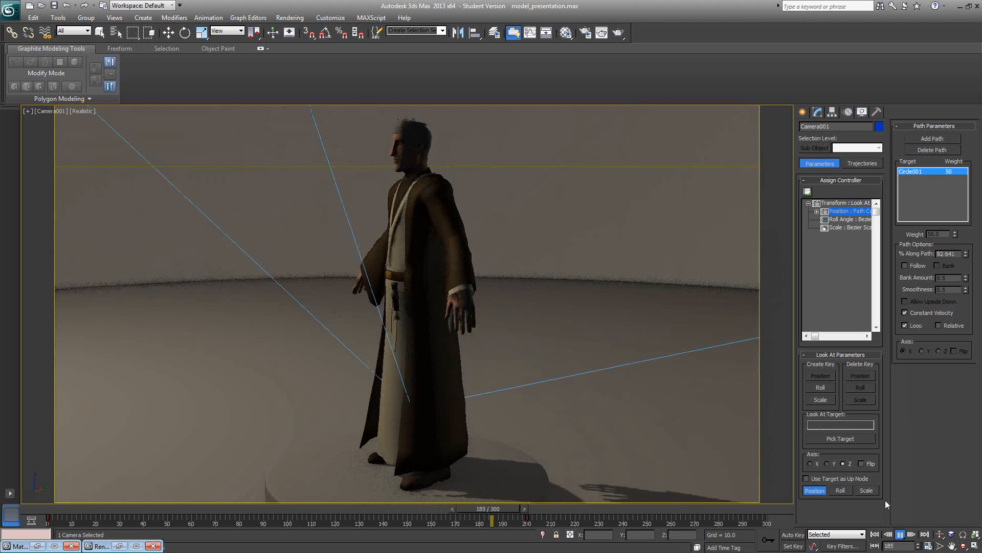
left_click(900, 534)
Step: Set the animation's end time to frame 200 in the time configuration and play the full orbit through Camera001
left_click(928, 545)
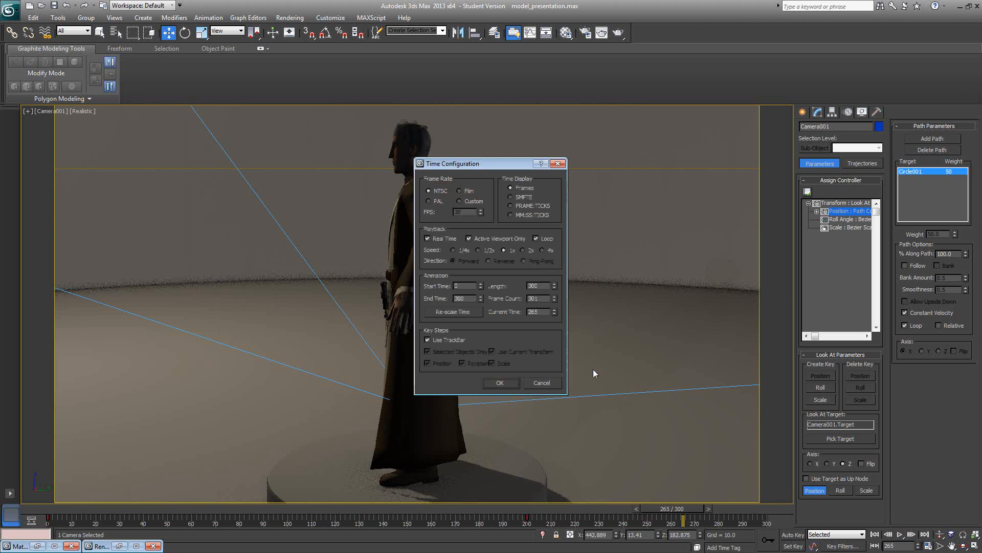
left_click(470, 298)
left_click(499, 382)
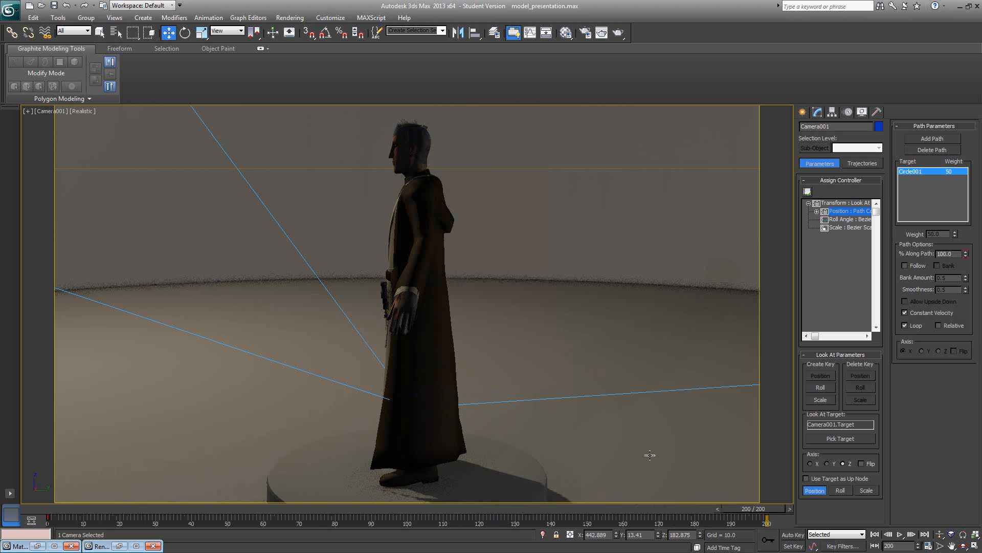
left_click(900, 534)
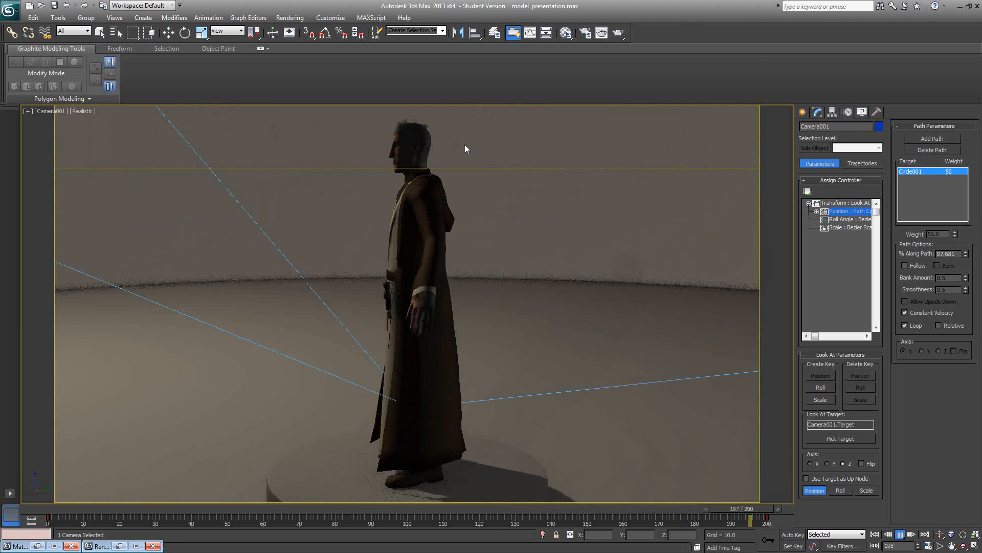
left_click(900, 534)
left_click(975, 546)
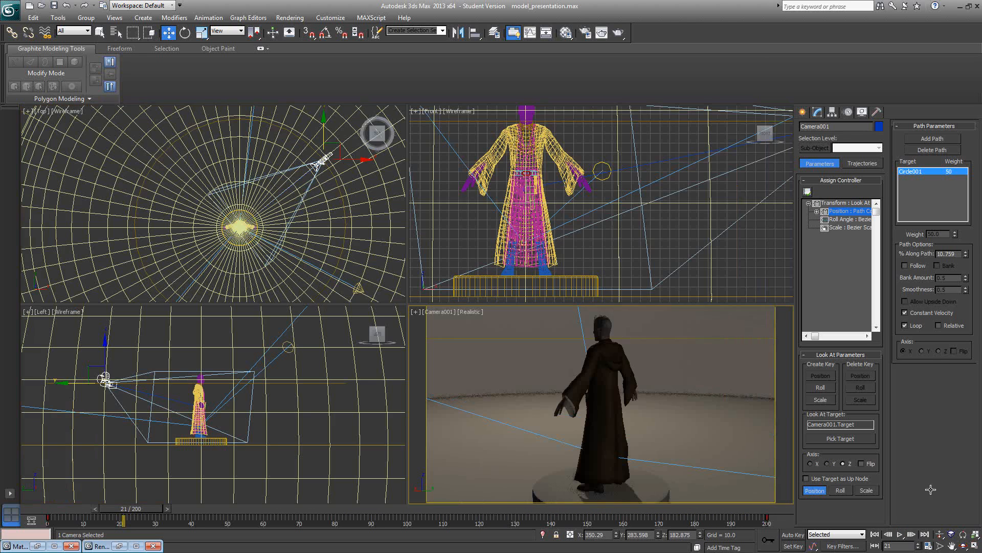
Step: Select the backdrop sphere and pedestal in the Top view and hide them
middle_click(219, 177)
scroll(219, 177, "down", 4)
left_click(307, 200)
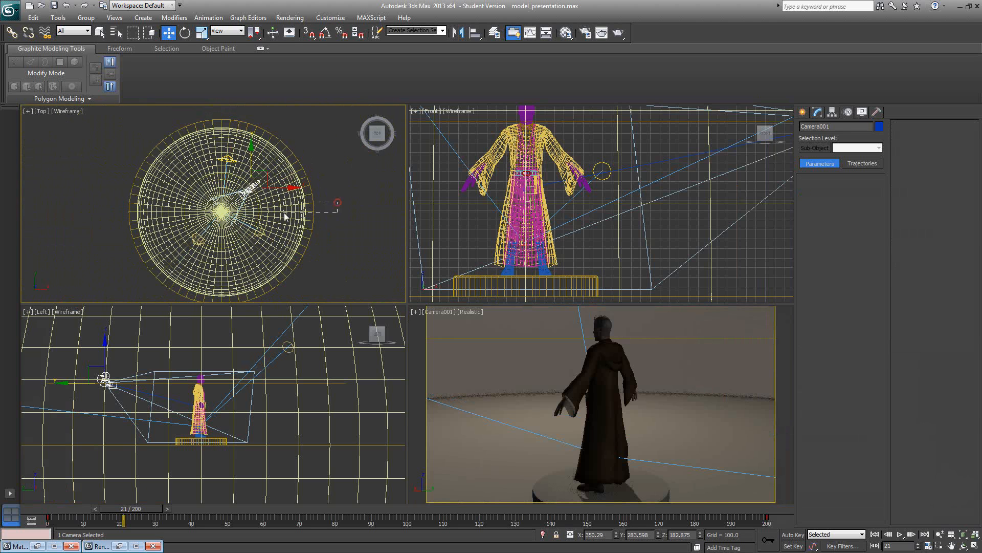
key("Delete")
scroll(259, 193, "up", 5)
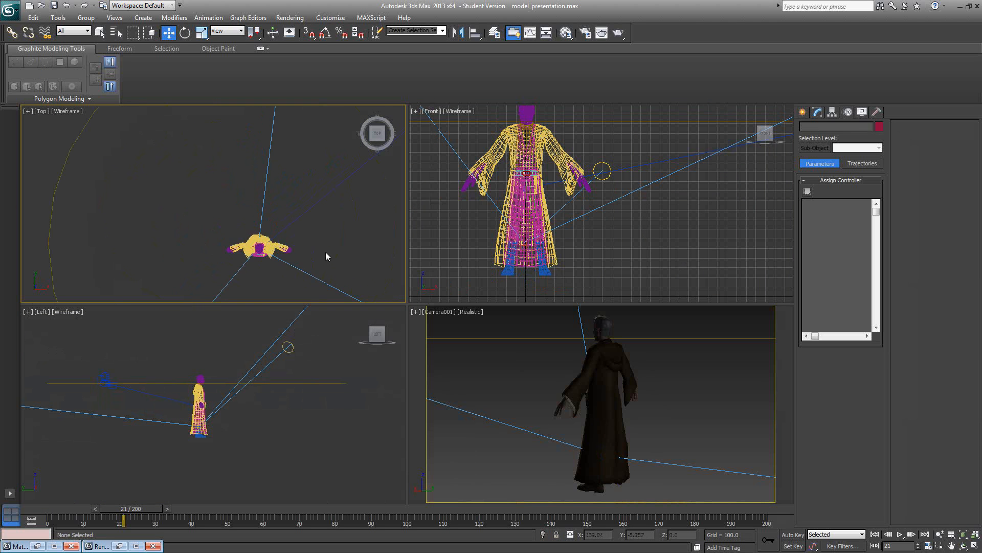
scroll(266, 220, "down", 5)
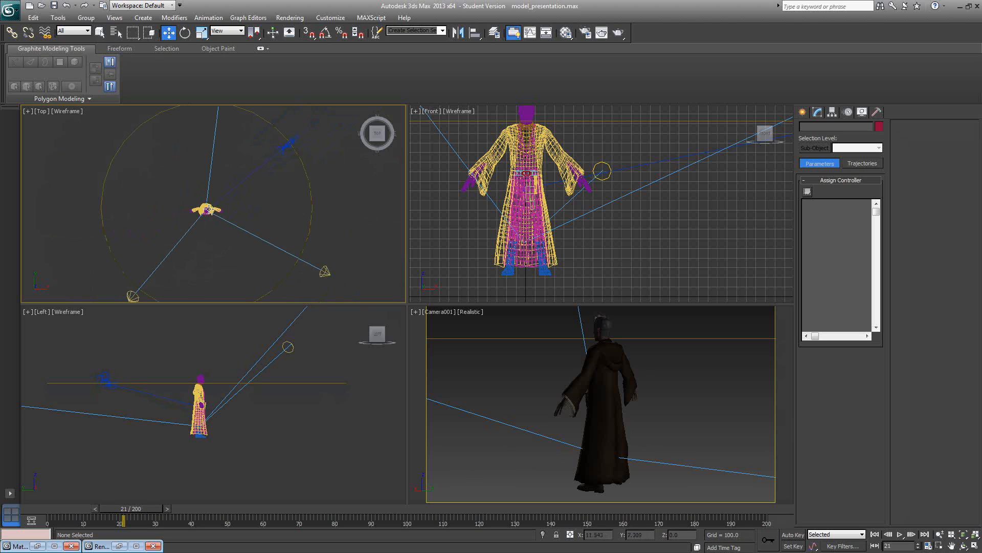
Step: Select the character's cloak in the Top view to check its position inside the circular path
left_click(552, 360)
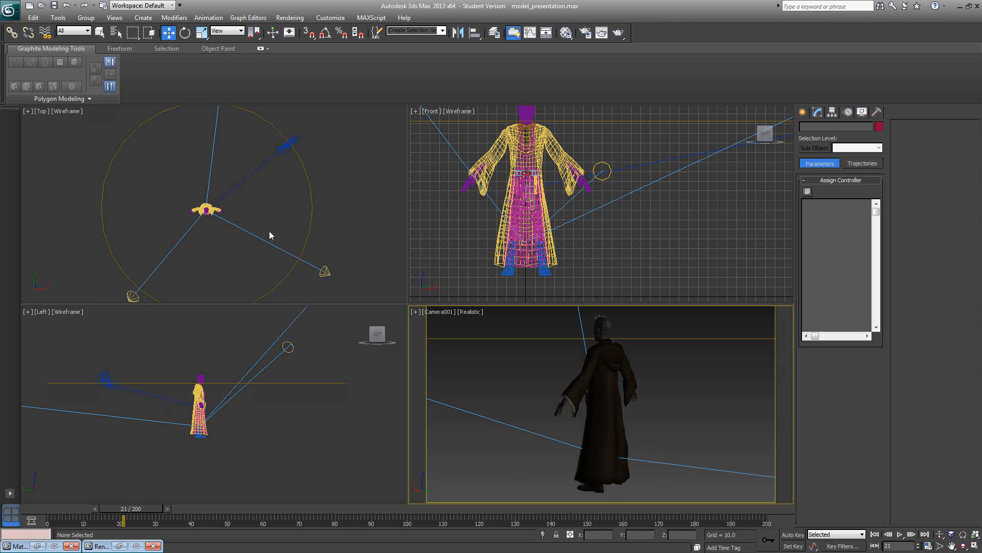
left_click(266, 208)
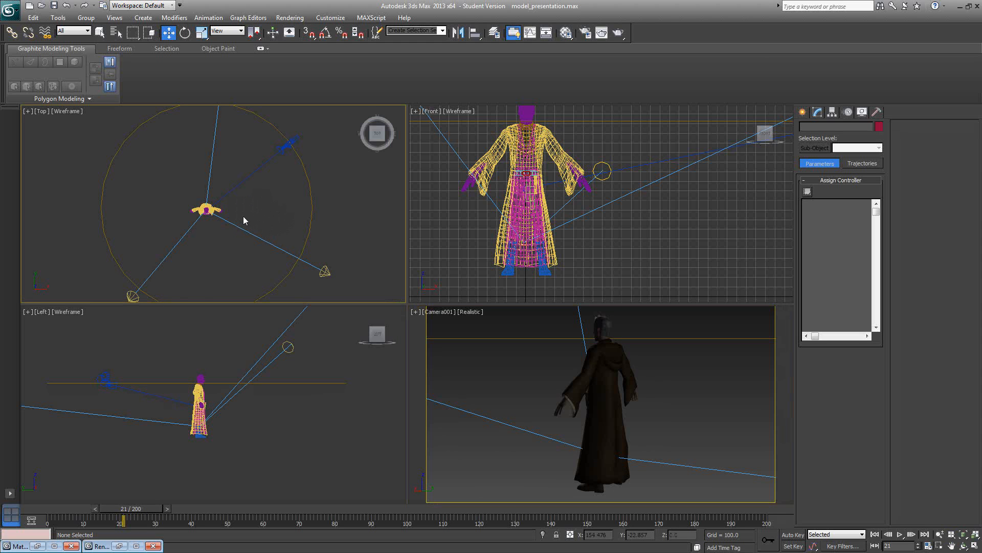
middle_click_drag(250, 215, 280, 250)
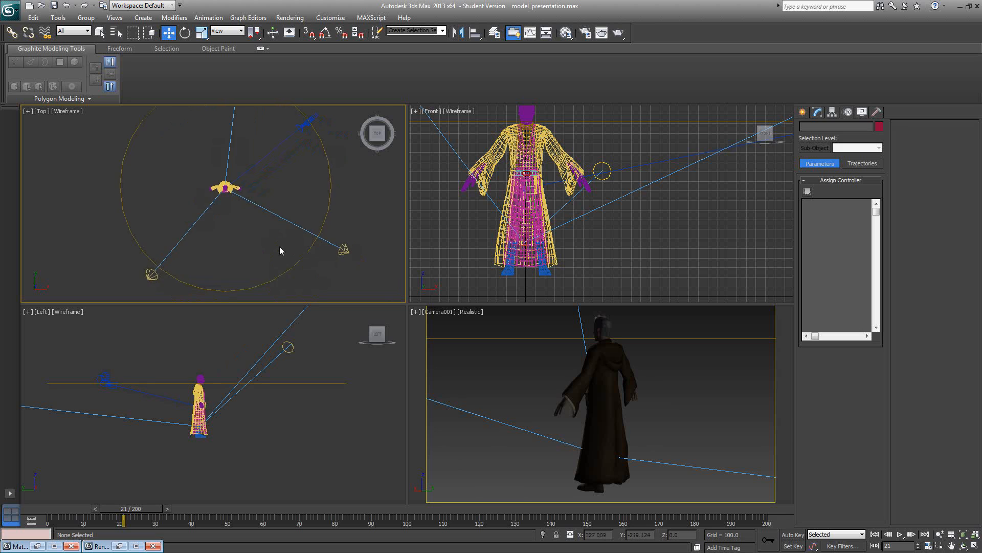
scroll(250, 212, "up", 5)
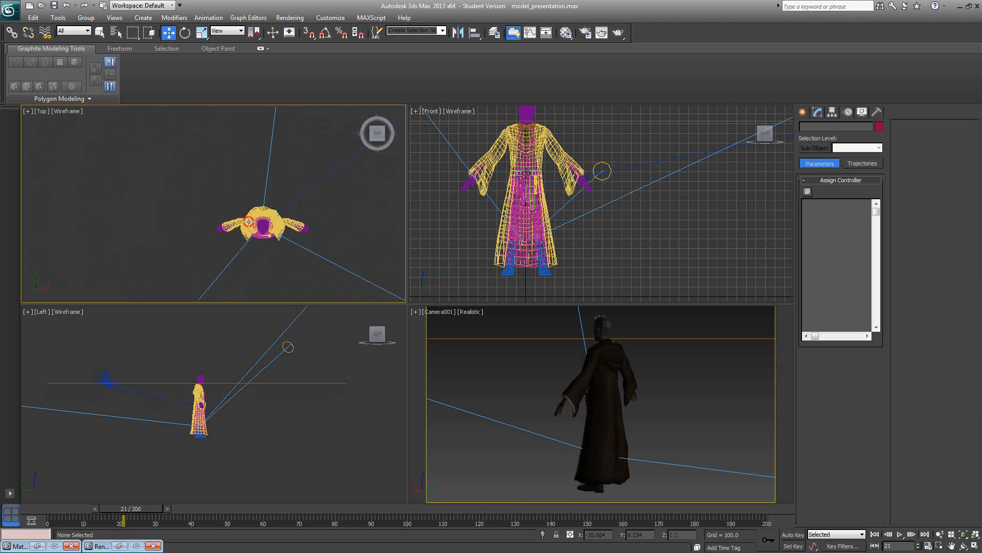
left_click(248, 221)
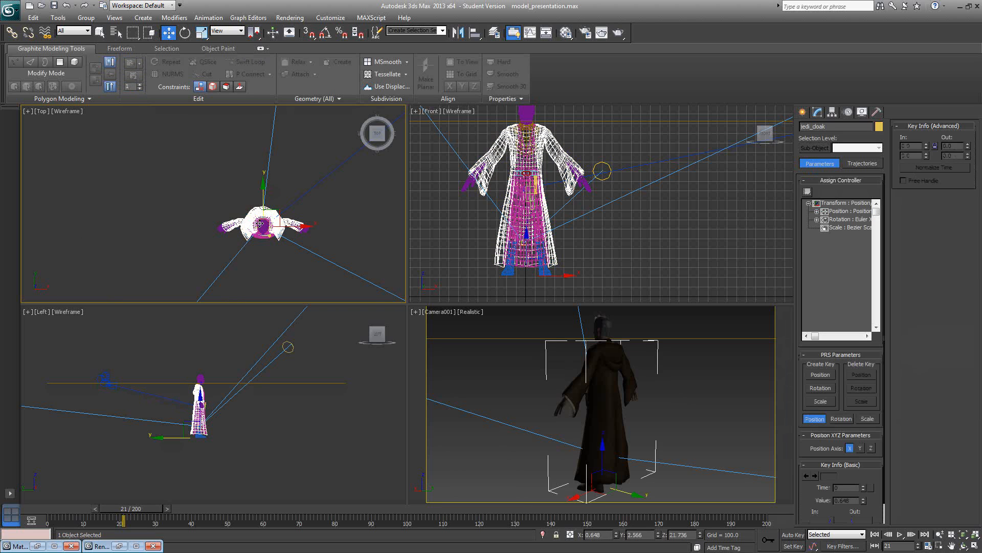
Step: Unhide the backdrop and pedestal, select the backdrop sphere, and show the scene from above in a Perspective view
left_click(344, 179)
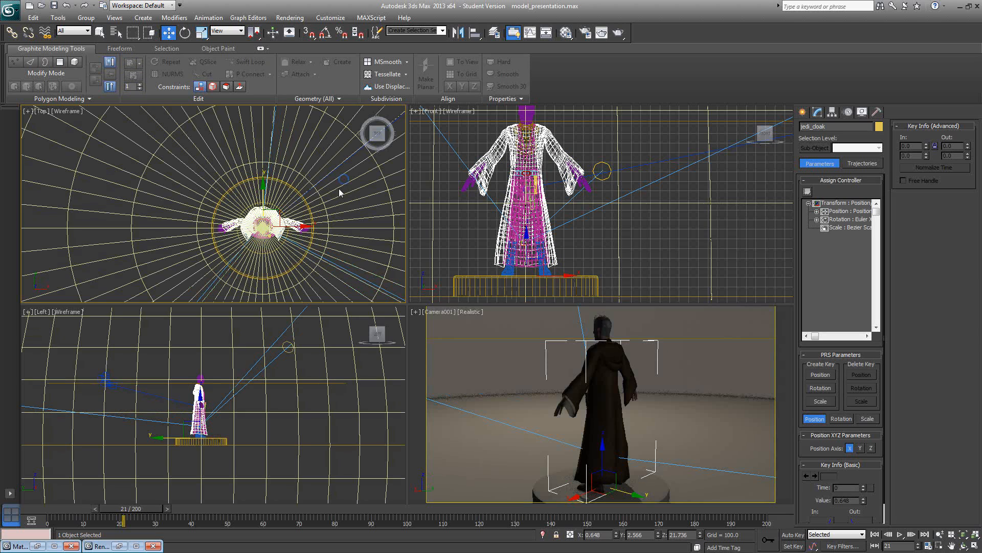
left_click(357, 198)
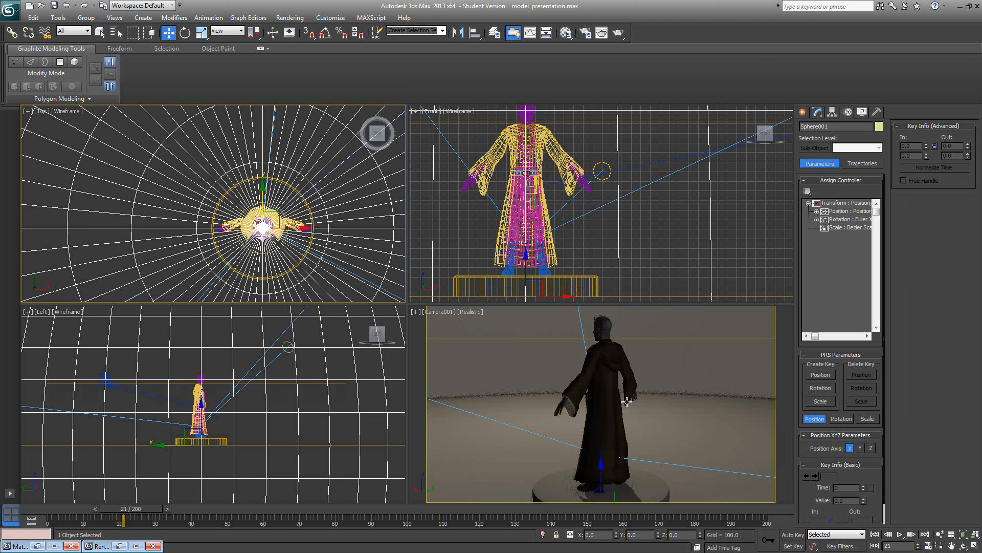
middle_click(610, 402)
key("p")
middle_click_drag(611, 405, 634, 399, "alt")
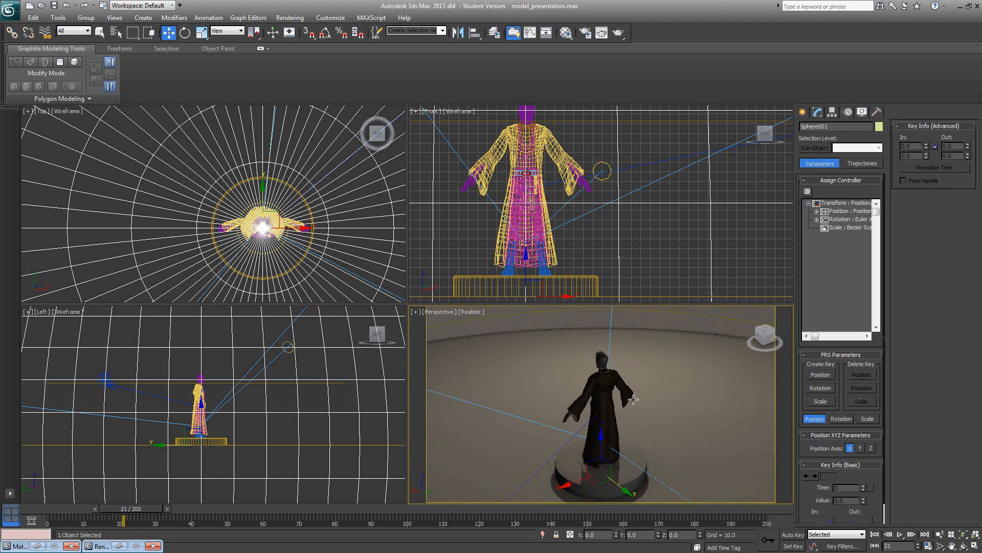
Step: Select the pedestal cylinder together with the backdrop sphere and hide both again
left_click(564, 276)
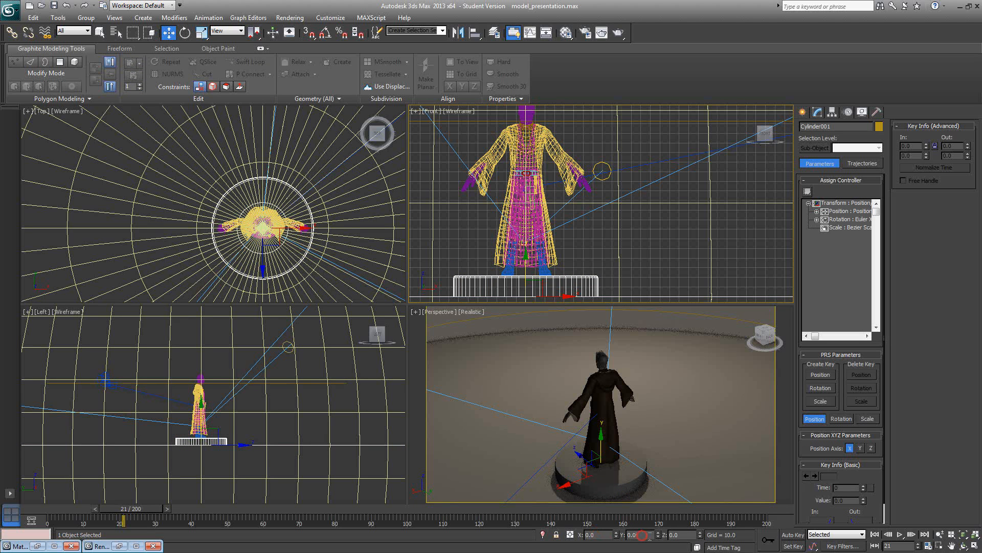
scroll(283, 216, "down", 6)
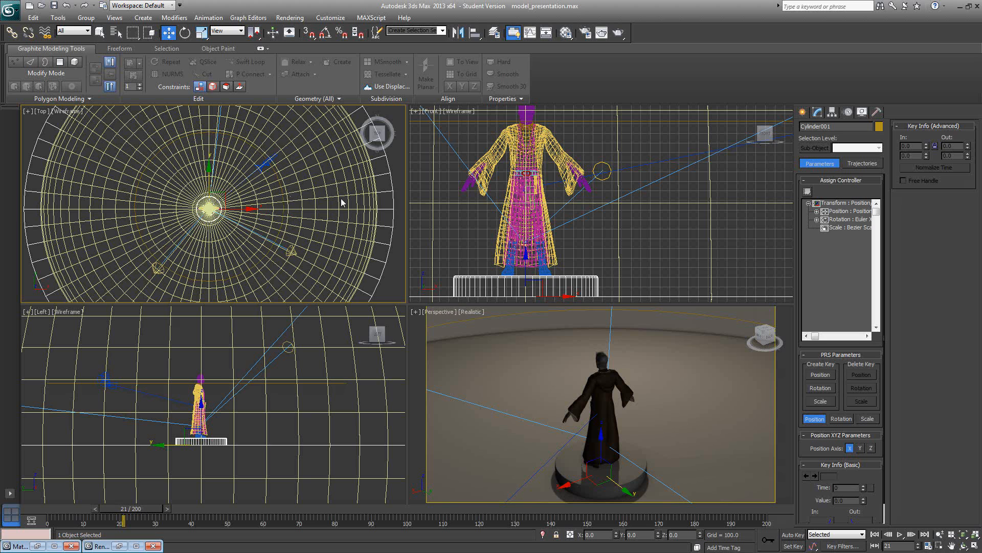
key("Delete")
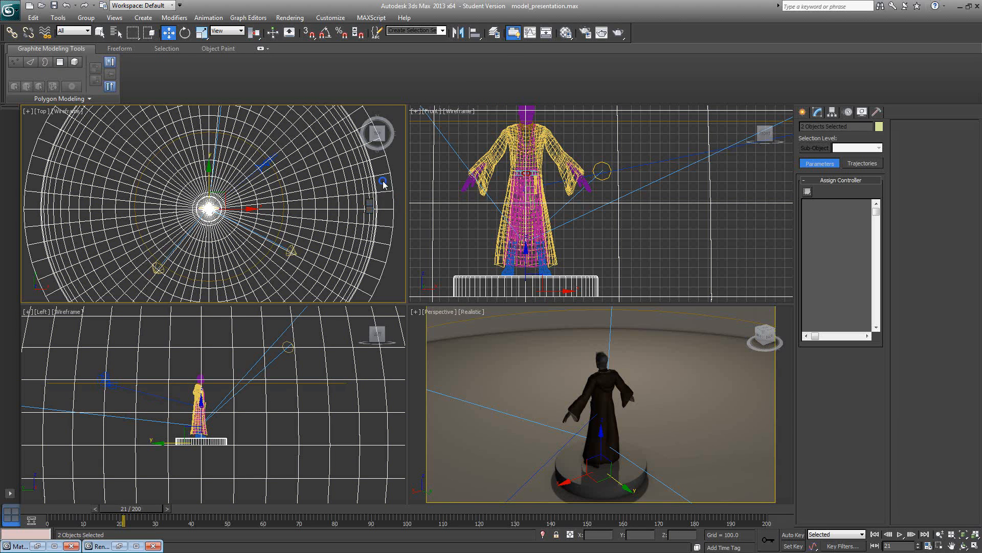
Step: Centre the camera's path circle around the character by setting its X and Y positions to 0
left_click(282, 194)
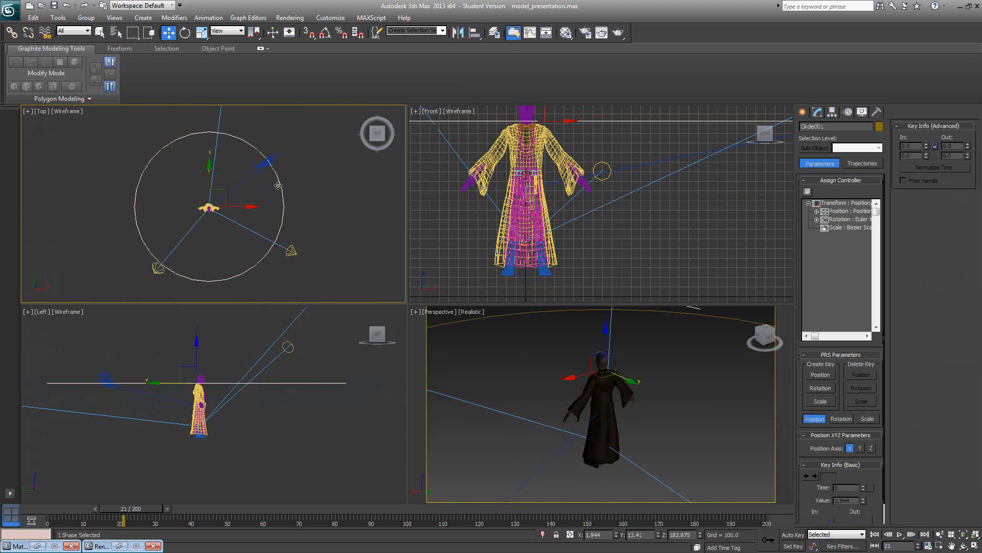
double_click(606, 536)
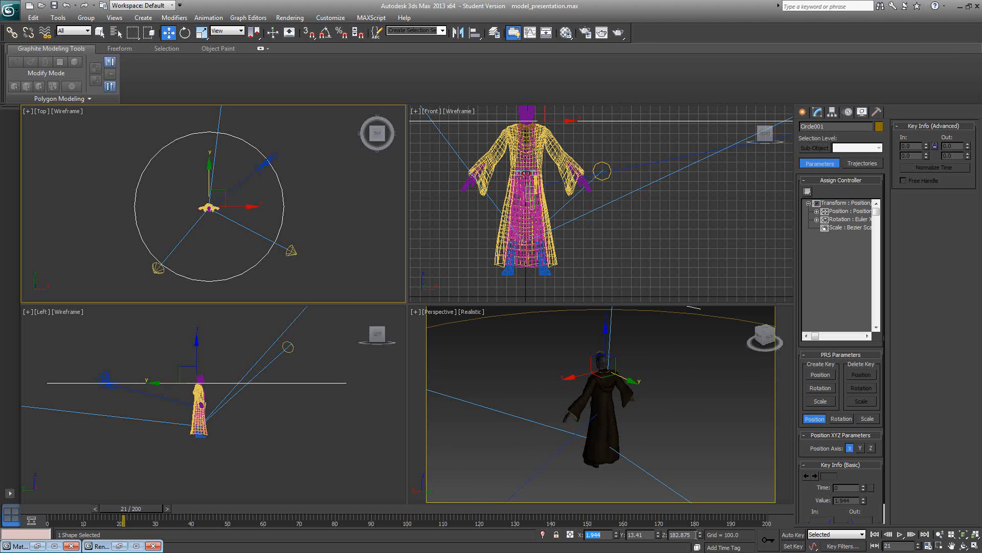
double_click(686, 535)
double_click(603, 535)
type("0")
key("Return")
double_click(636, 534)
type("0")
key("Return")
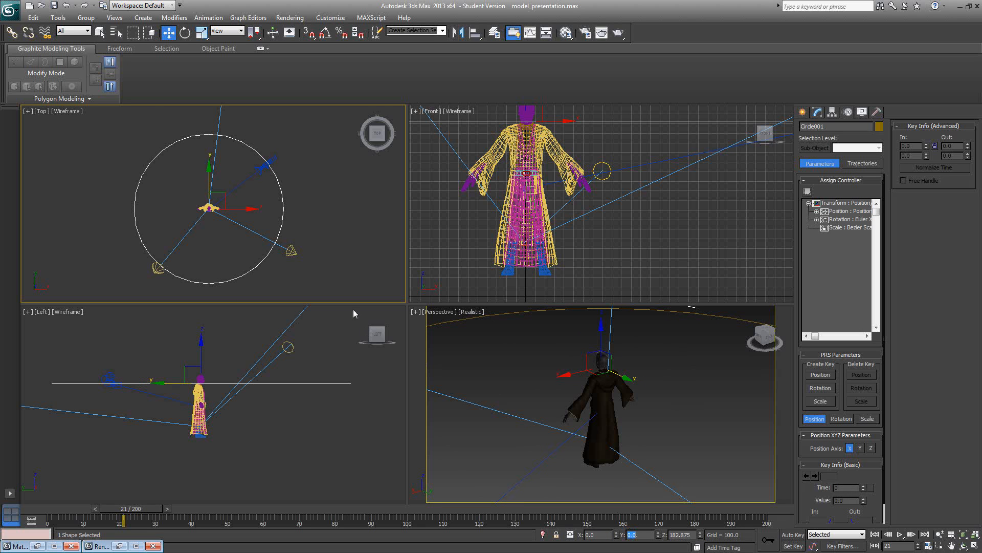
Step: Select the camera and its target in the Top view and check the target's alignment with the character
left_click(340, 243)
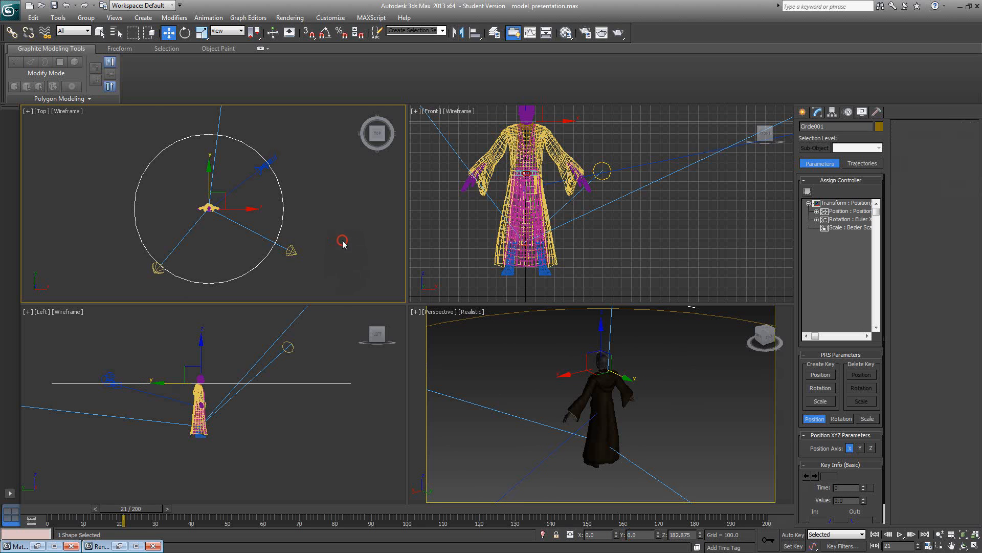
left_click(257, 170)
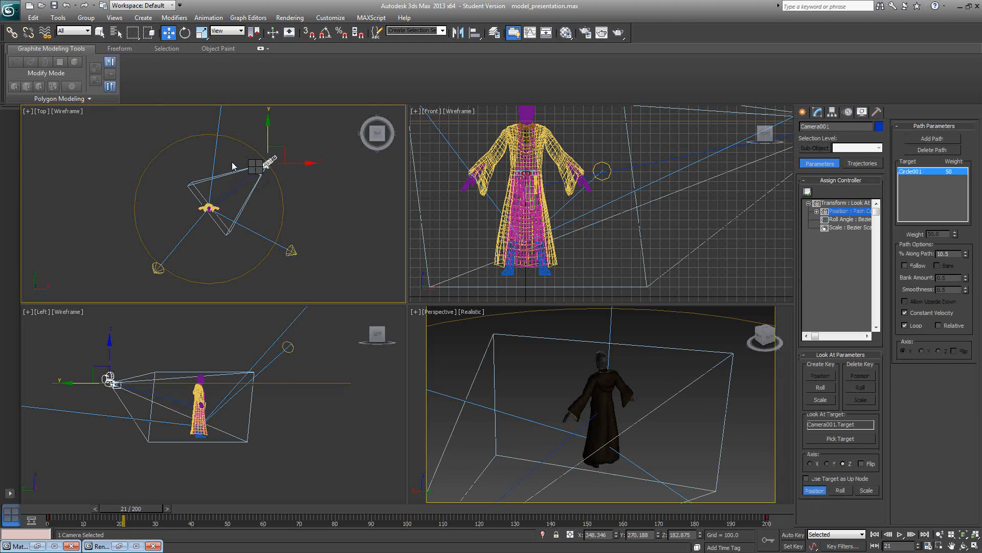
left_click(210, 207)
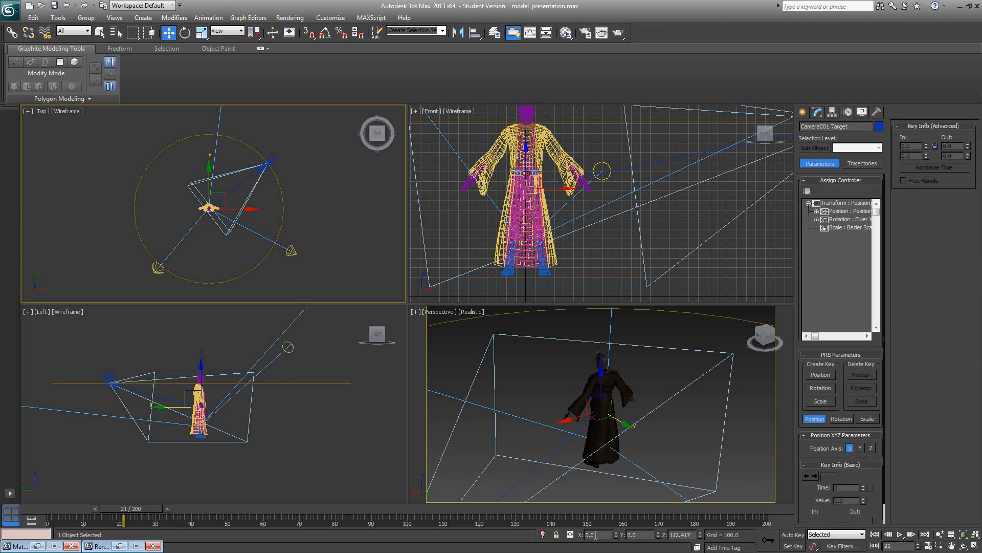
left_click(641, 534)
right_click(641, 411)
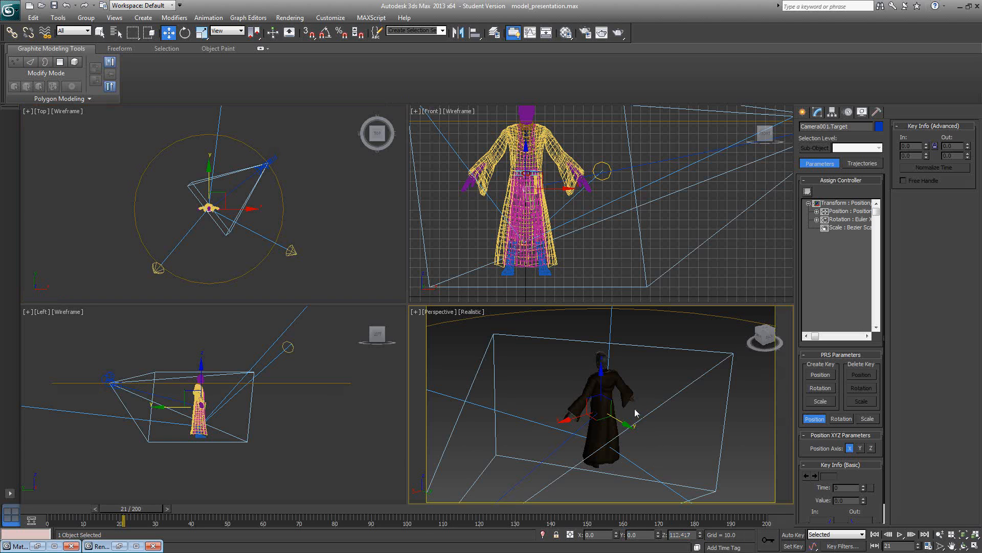
middle_click_drag(233, 224, 227, 233)
scroll(234, 243, "up", 5)
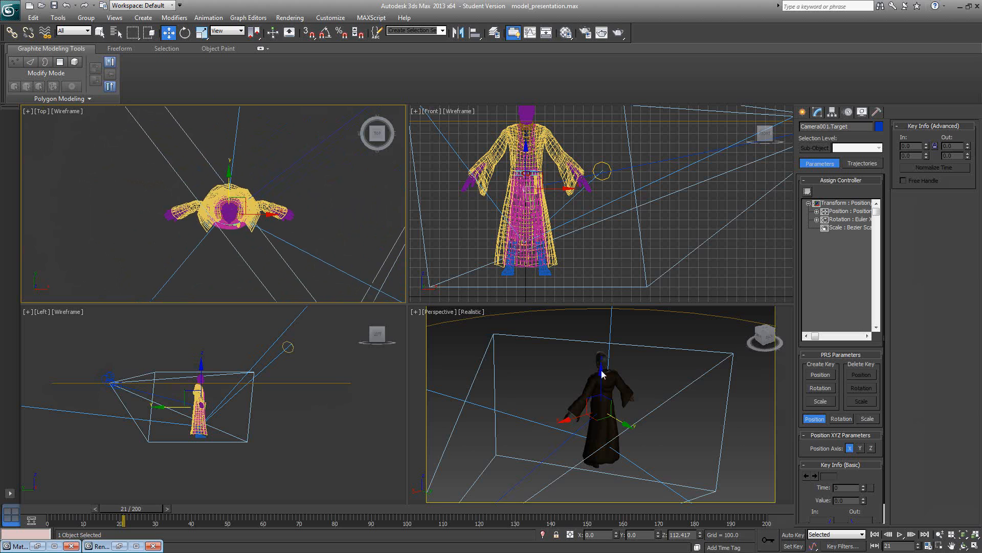
Step: Unhide the backdrop and pedestal, switch the Perspective view to Camera001, and play the camera's orbit in the enlarged view
right_click(644, 344)
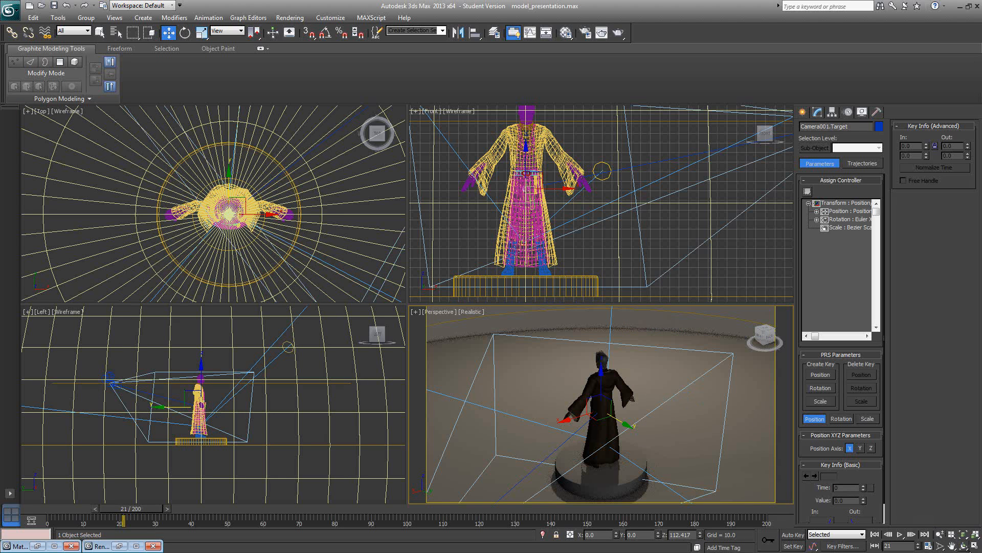
left_click(975, 545)
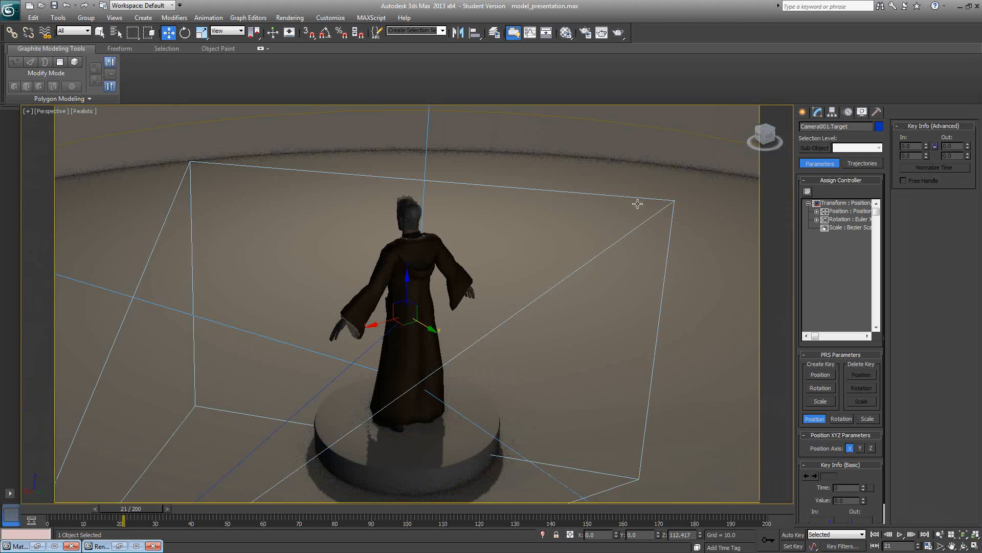
left_click(612, 193)
key("c")
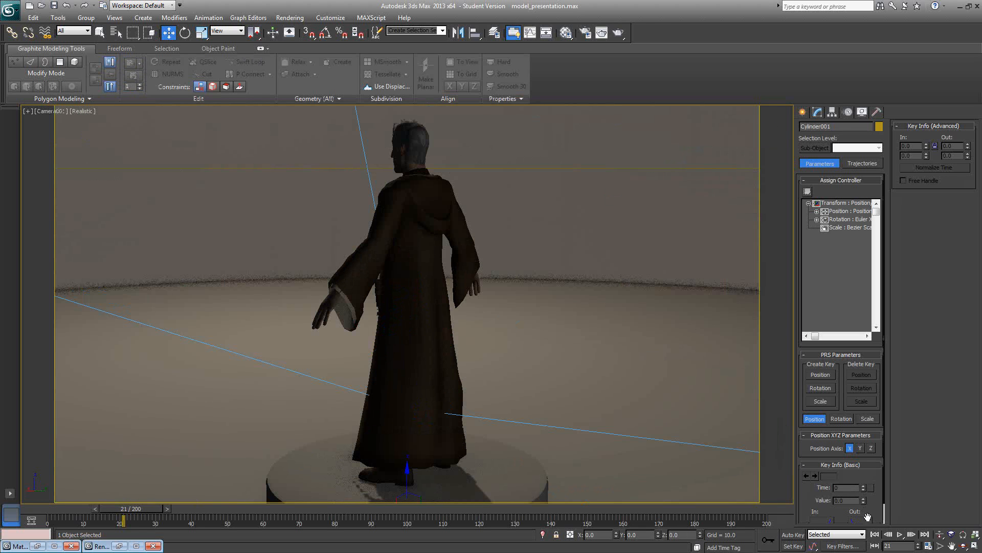
left_click(901, 534)
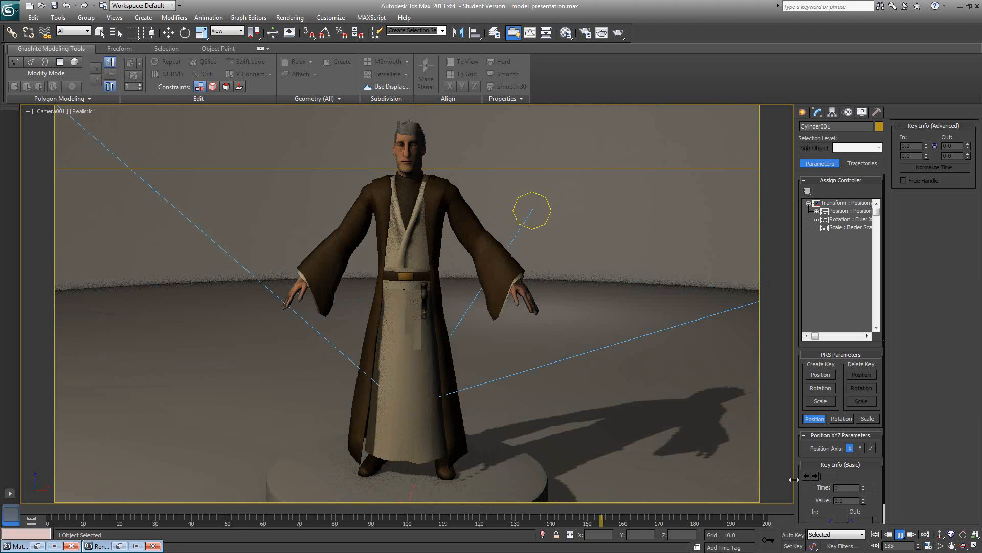
left_click(901, 535)
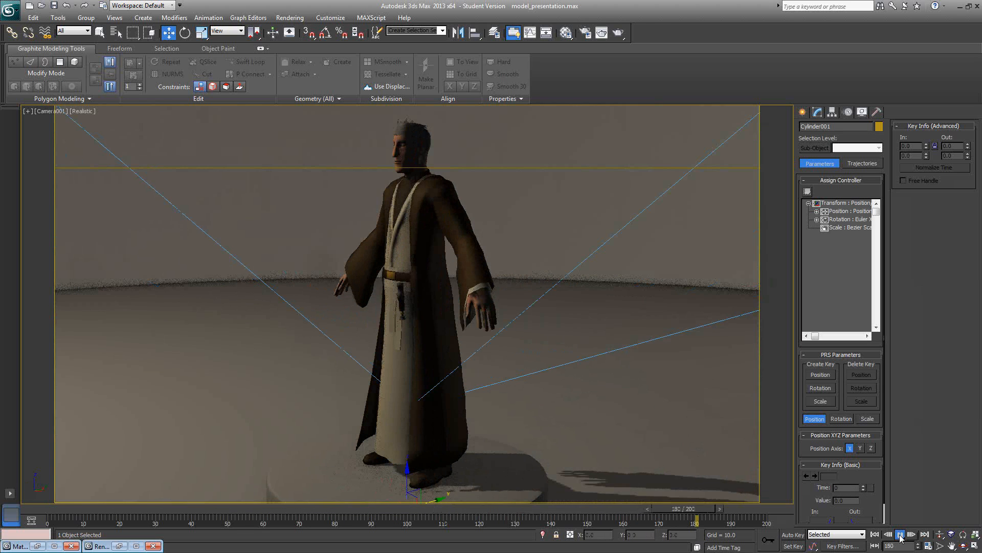
Step: Return to the four-view layout, select the backdrop sphere and pedestal cylinder in the Front view, and hide both
left_click(973, 546)
left_click(594, 164)
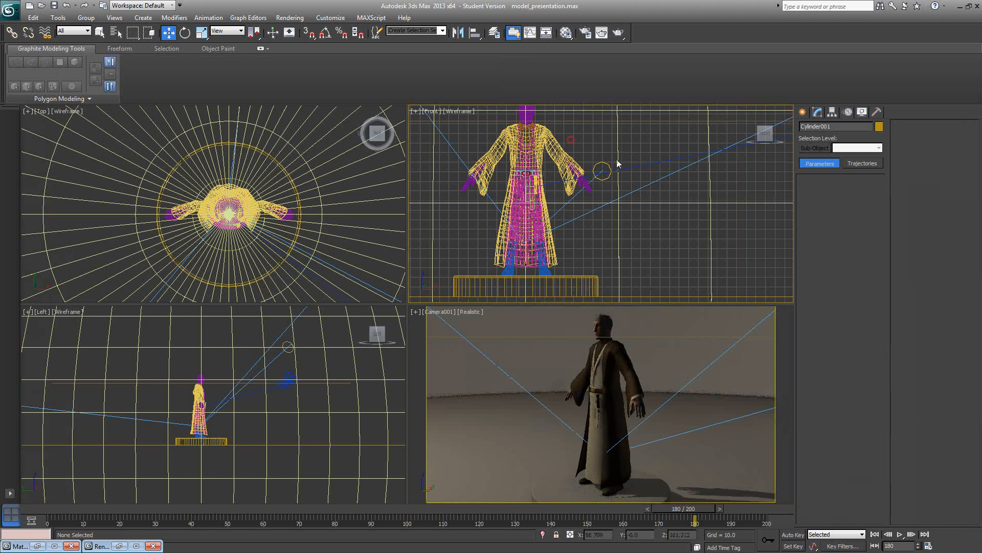
scroll(638, 222, "down", 6)
left_click(675, 197)
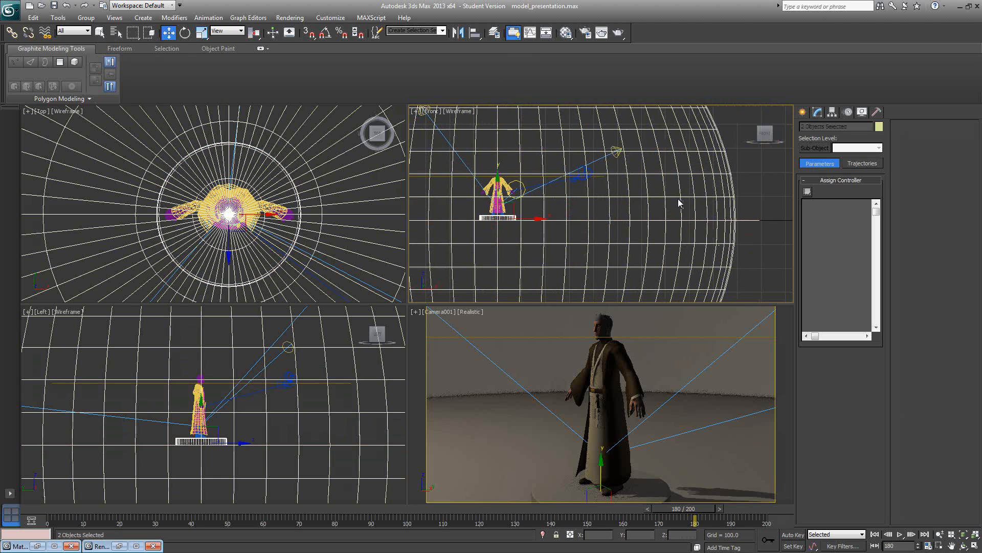
key("Delete")
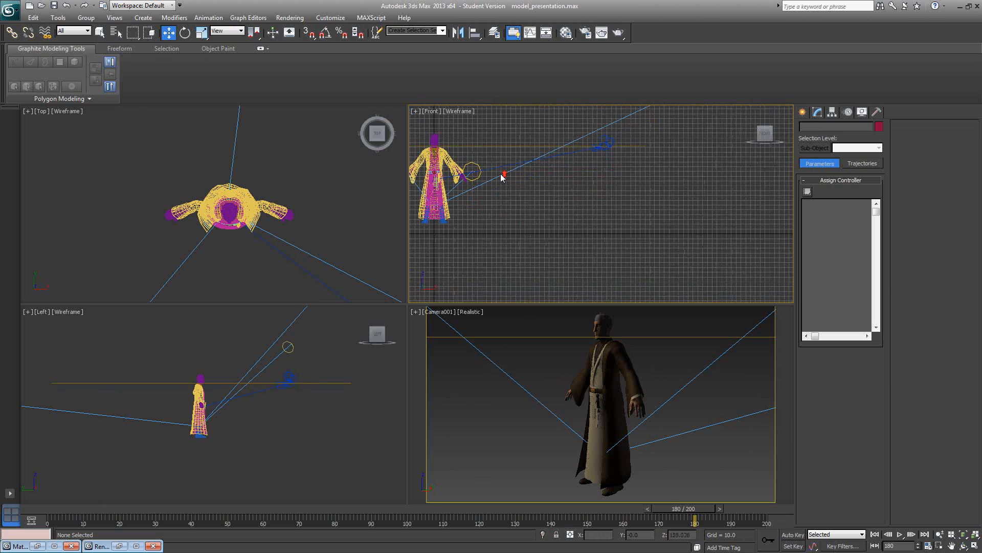
scroll(560, 215, "up", 3)
middle_click_drag(493, 178, 611, 204)
scroll(624, 204, "up", 2)
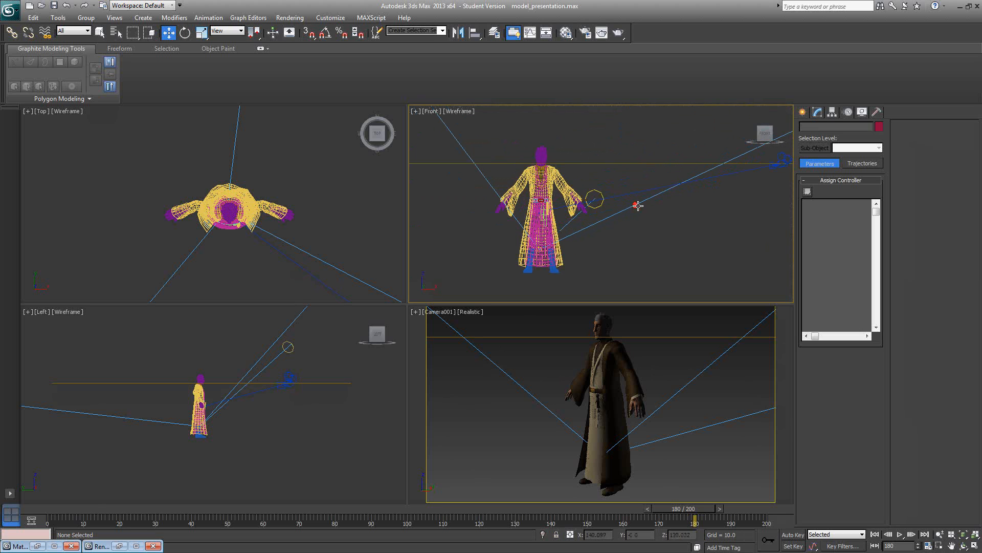
Step: Set the selection filter to Geometry and group all parts of the character under the name "character"
left_click(74, 30)
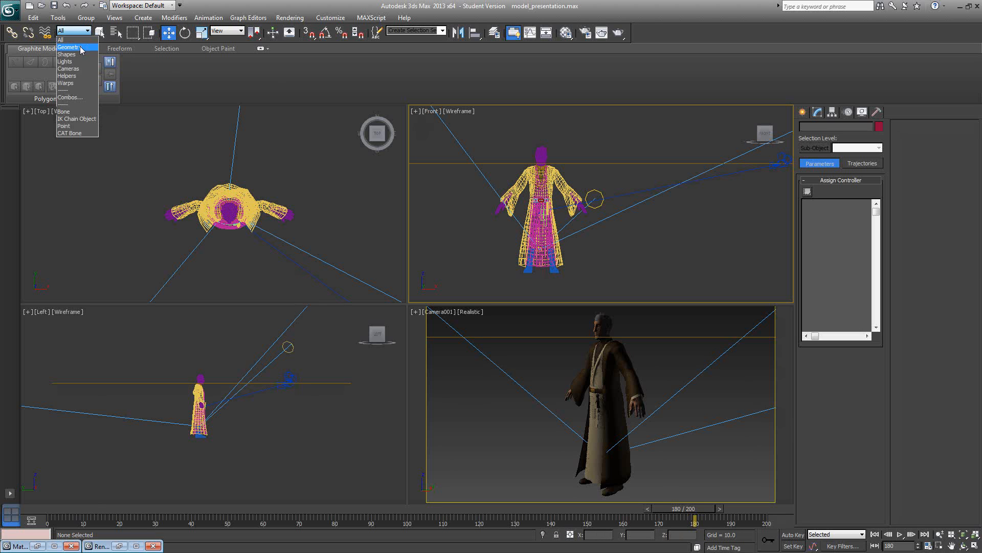
left_click(72, 44)
left_click_drag(471, 128, 604, 292)
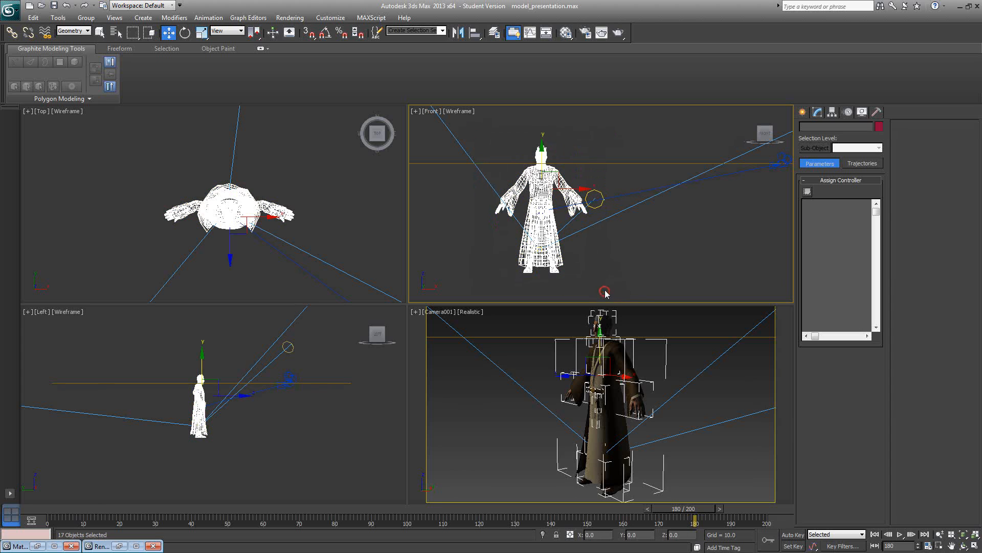
left_click(86, 18)
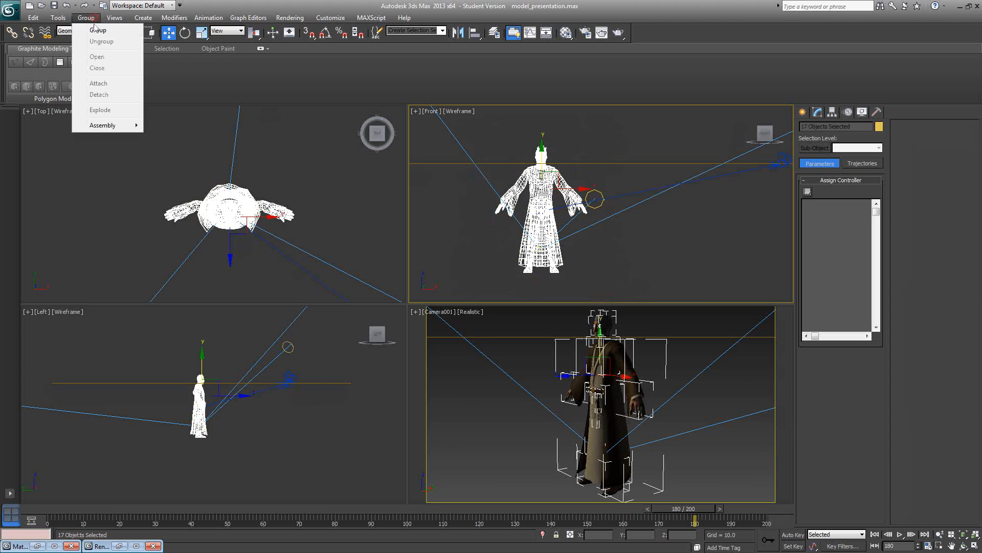
left_click(94, 29)
type("charac")
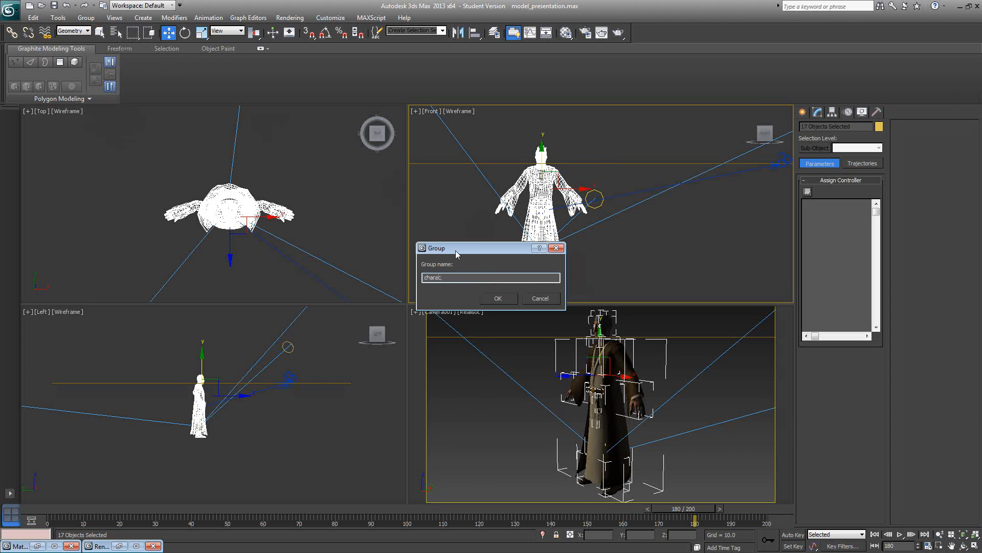
type("ter")
key("Return")
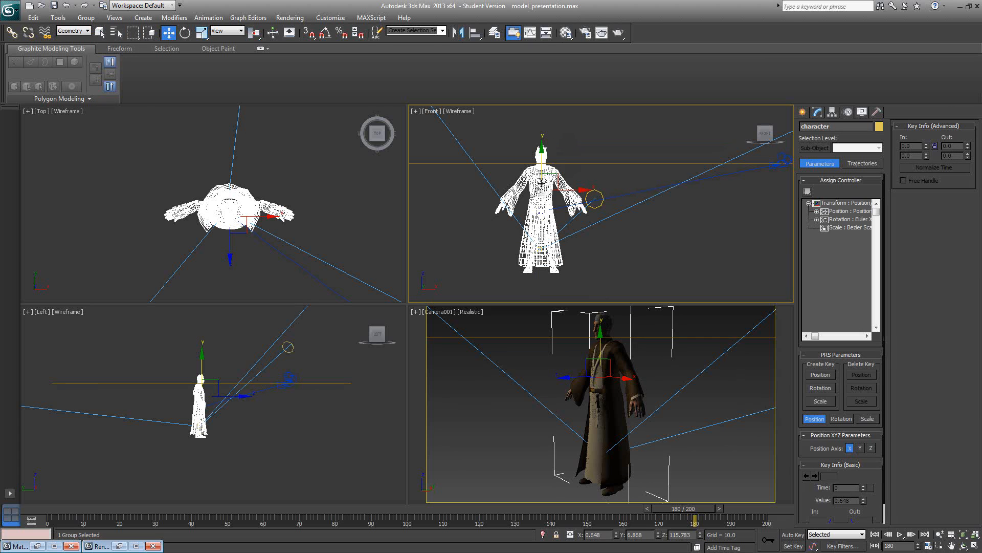
Step: Move only the character group's pivot down to its feet in the Front view
left_click(832, 112)
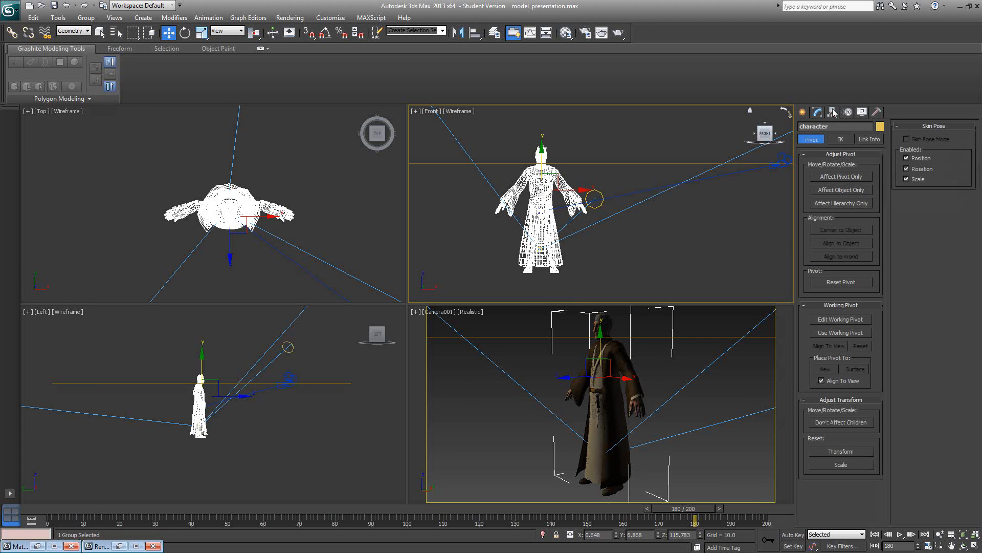
left_click(839, 176)
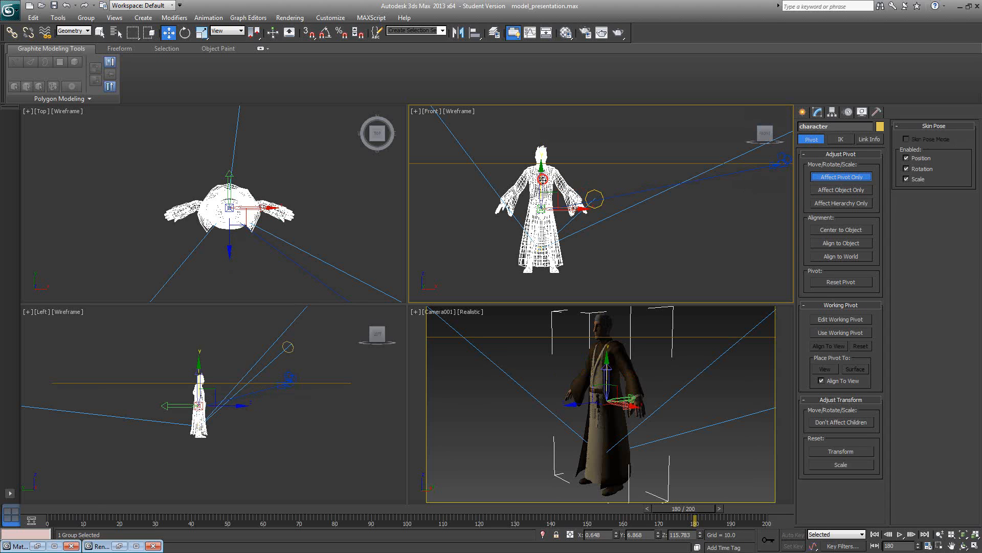
left_click_drag(542, 180, 557, 241)
left_click(840, 179)
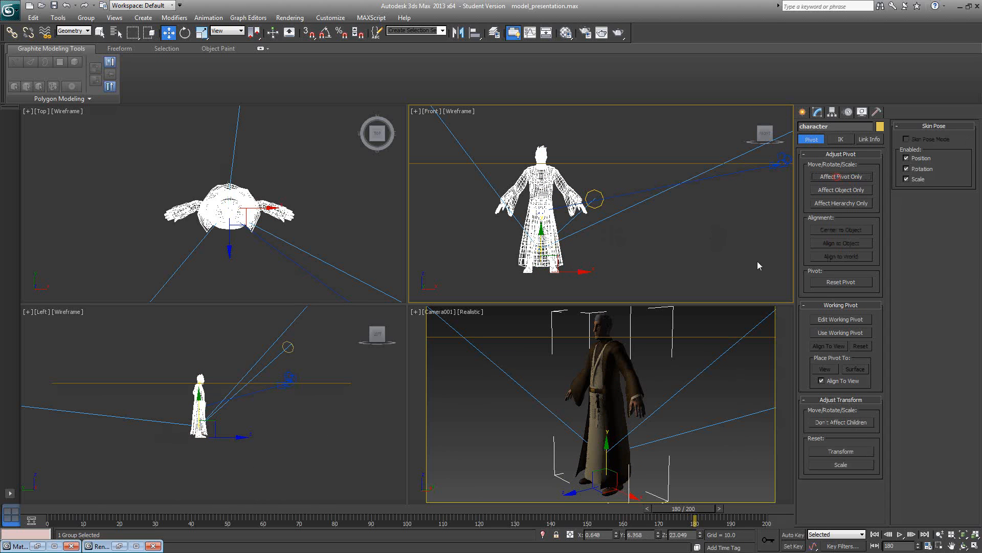
Step: Unhide the backdrop and pedestal, and centre the character group by setting its X and Y positions to 0
right_click(659, 387)
left_click(677, 336)
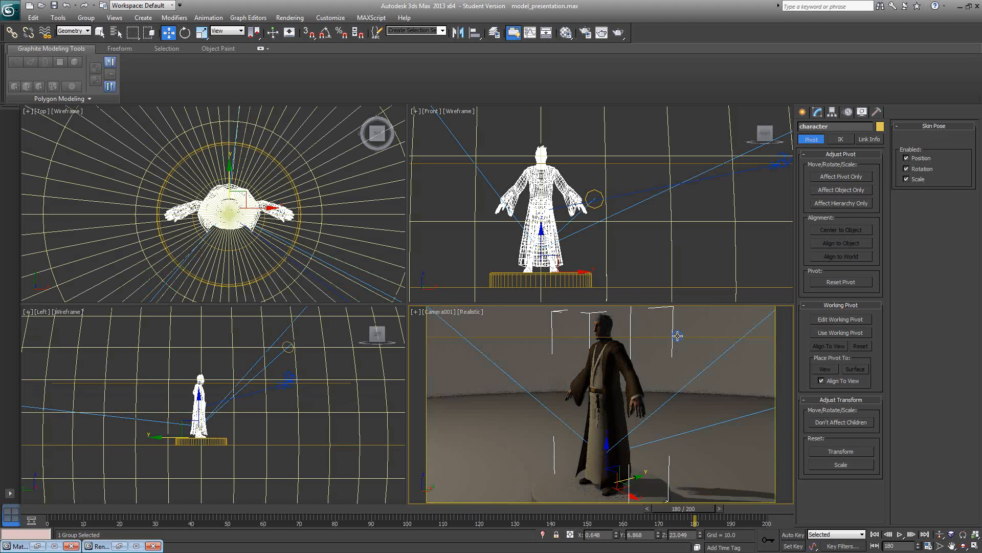
double_click(594, 534)
type("0")
key("Return")
double_click(637, 534)
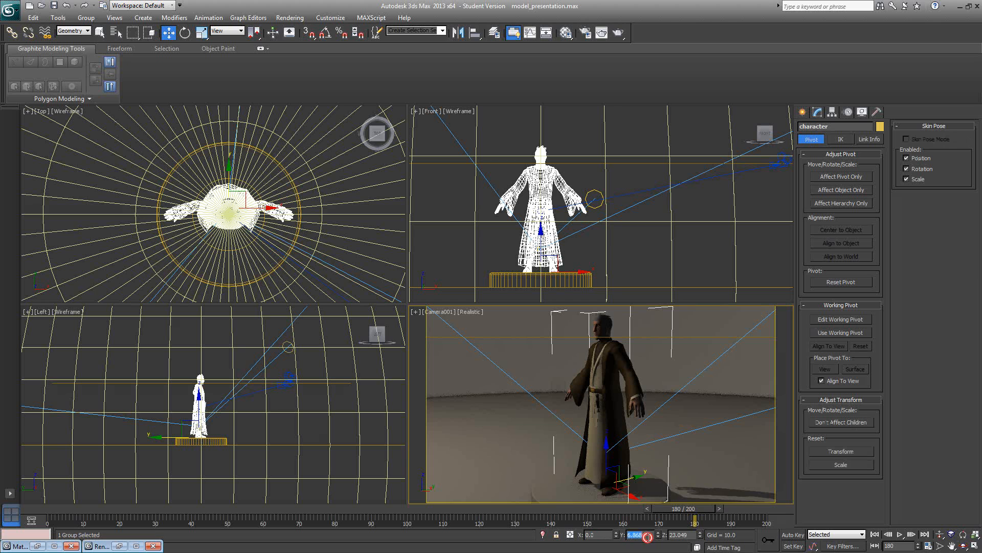
type("0")
key("Return")
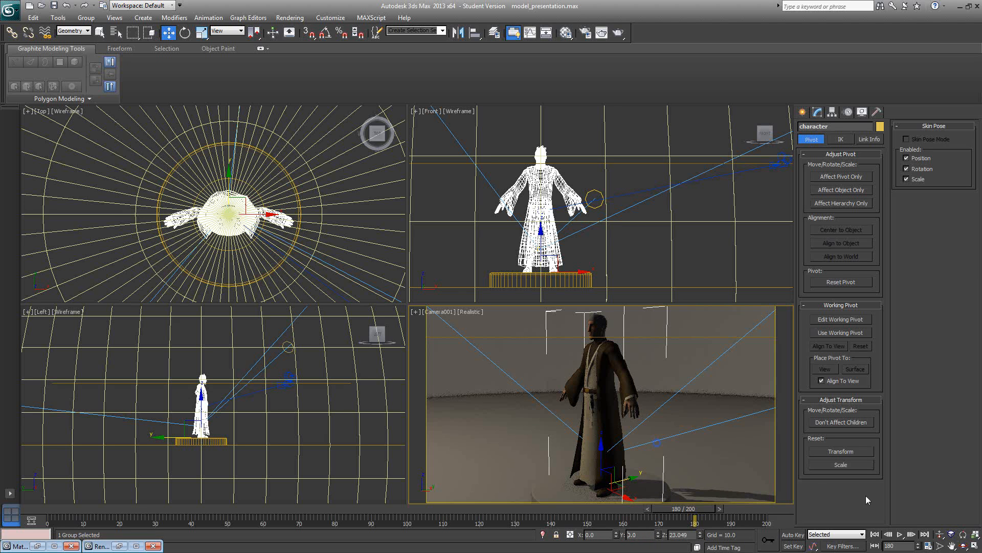
Step: Play the camera's orbit around the character in the enlarged camera view and return to frame 0
left_click(975, 546)
left_click(899, 534)
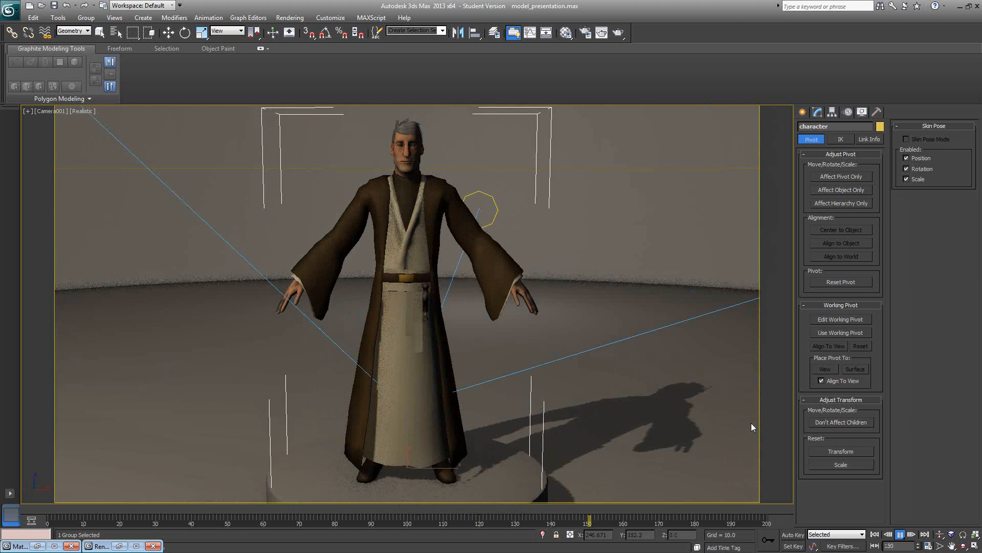
key("w")
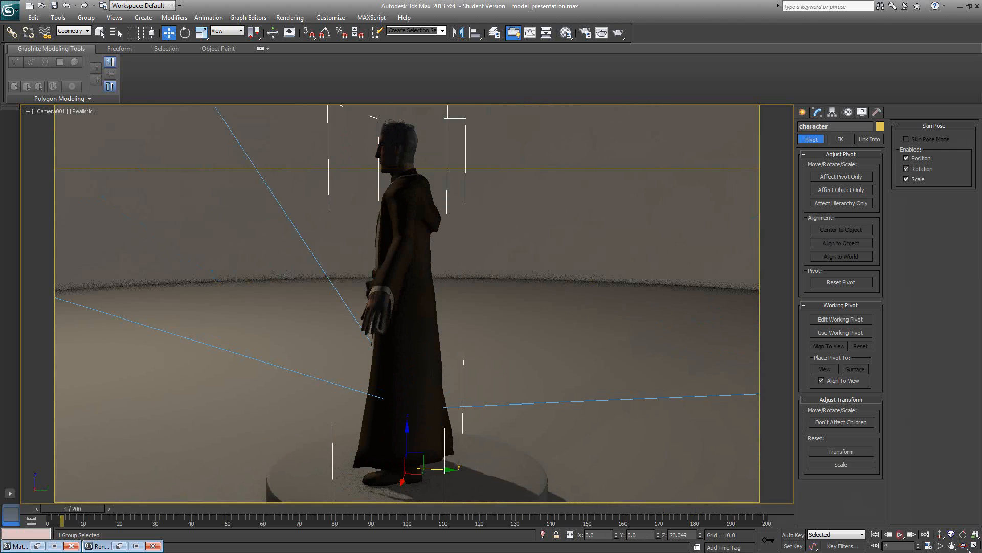
left_click(974, 545)
left_click_drag(84, 507, 47, 507)
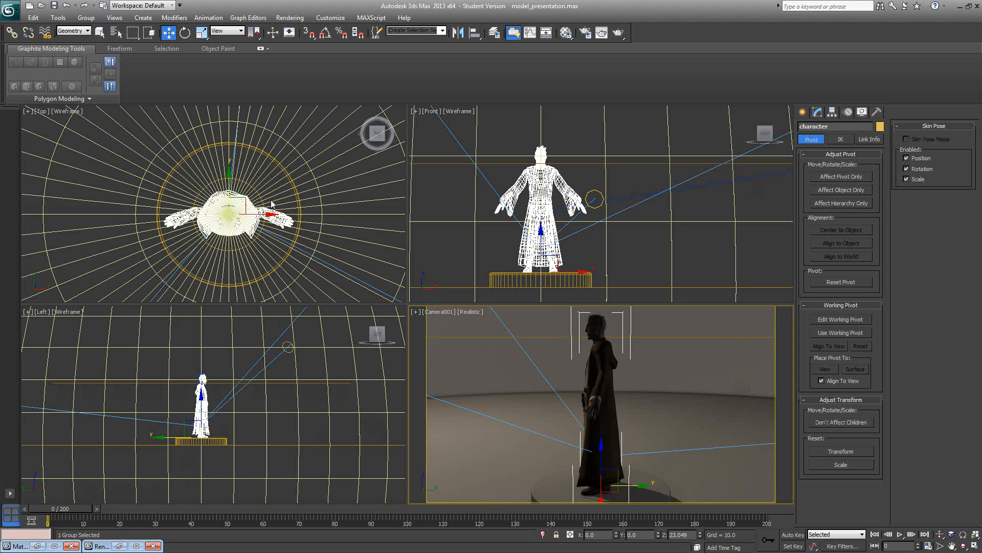
Step: Hide the backdrop and pedestal again and set the selection filter back to All
scroll(271, 204, "down", 6)
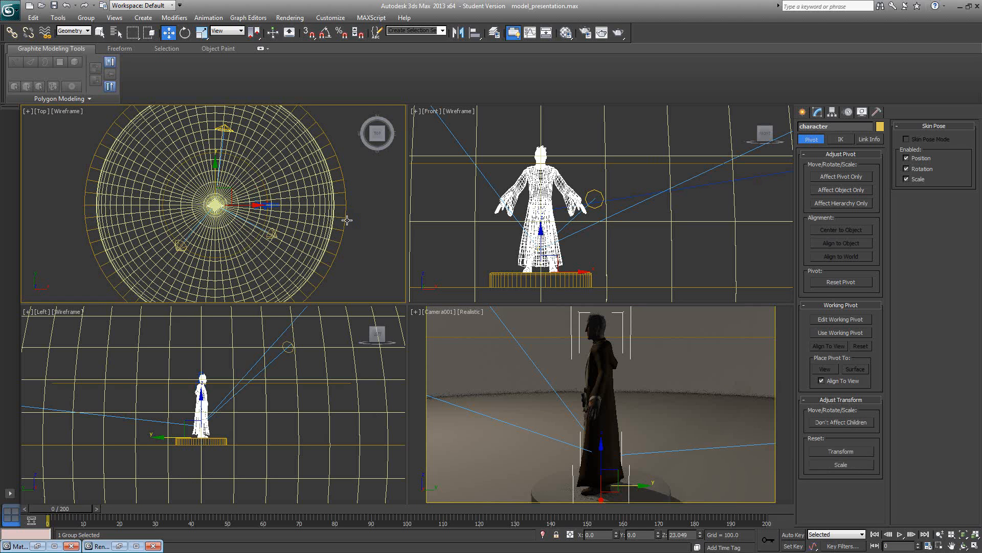
left_click(349, 219)
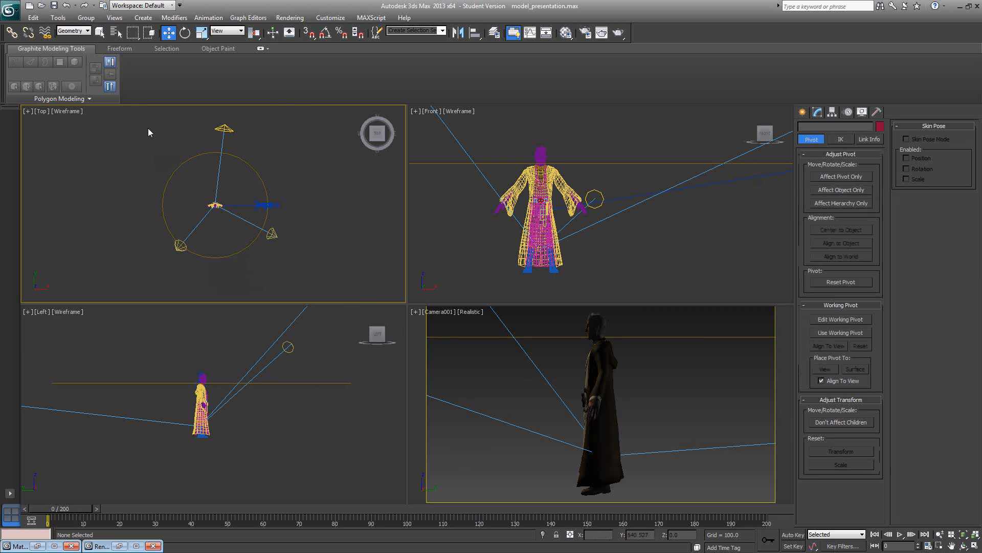
left_click(81, 32)
left_click(66, 39)
Step: Rotate the camera's path circle about -128° around Z in the Top view at frame 0
left_click(217, 255)
left_click_drag(75, 509, 47, 545)
left_click(185, 32)
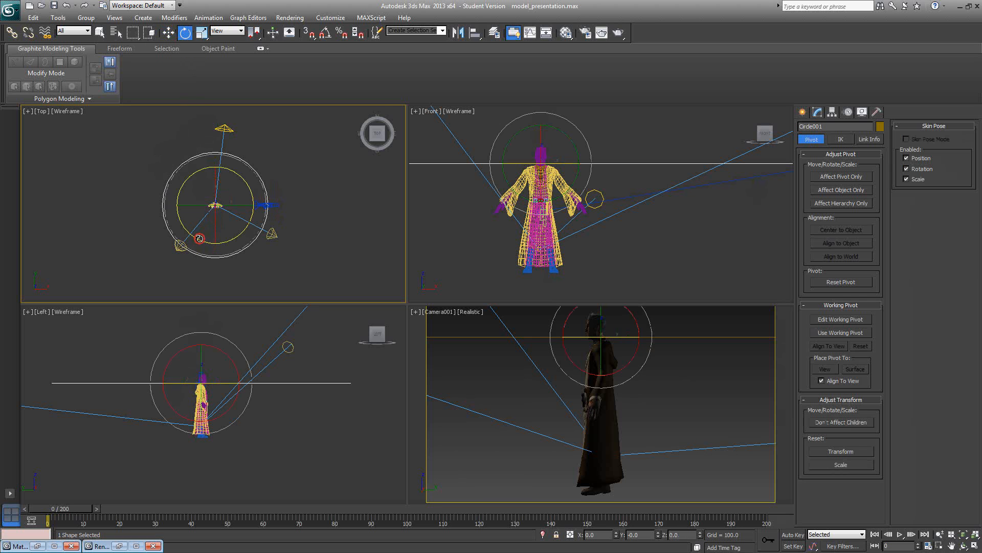
left_click_drag(199, 238, 108, 123)
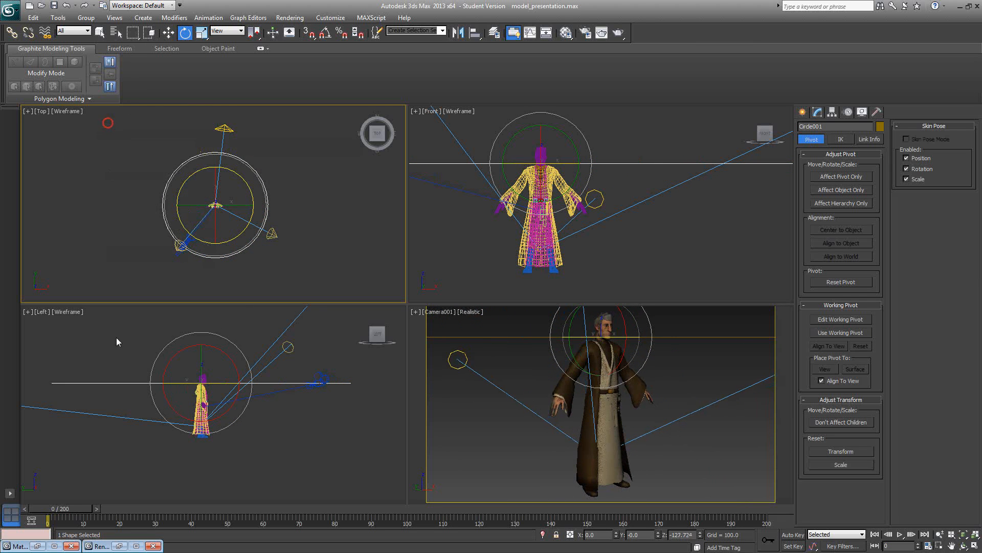
Step: Rotate the path circle further to about -158° around Z and play the animation in the camera view
mouse_move(69, 509)
left_mouse_down()
mouse_move(225, 517)
mouse_move(56, 517)
left_mouse_up()
key("e")
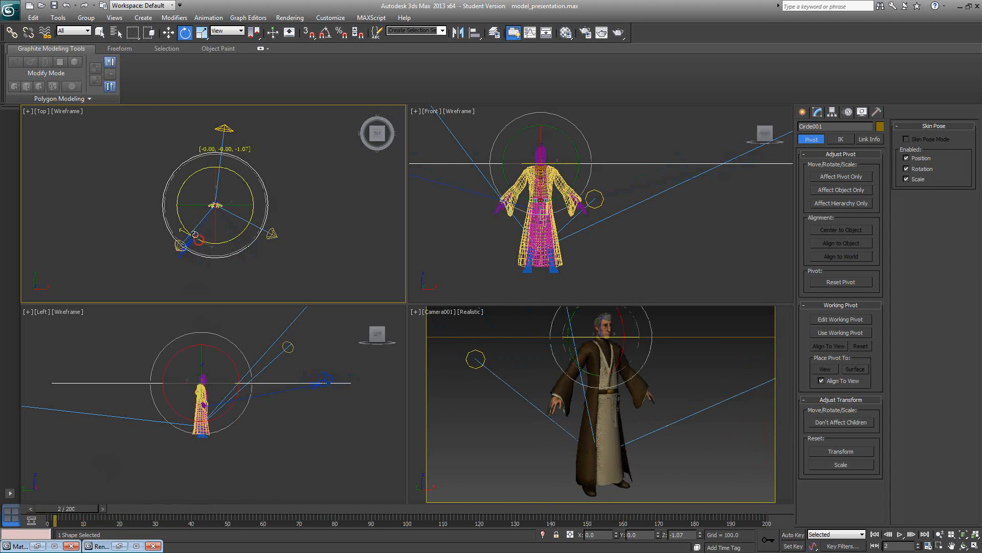
left_click_drag(195, 235, 180, 209)
right_click(519, 359)
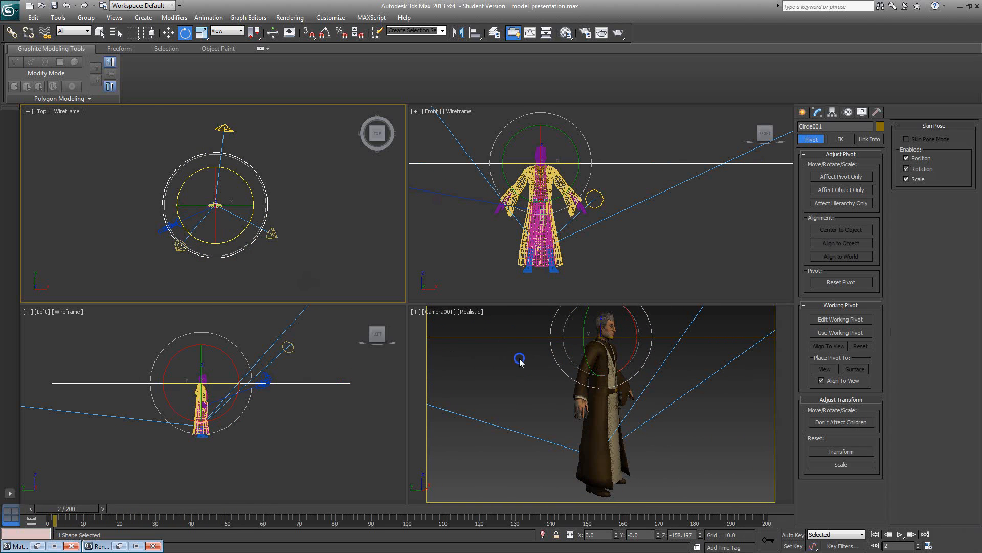
left_click(899, 534)
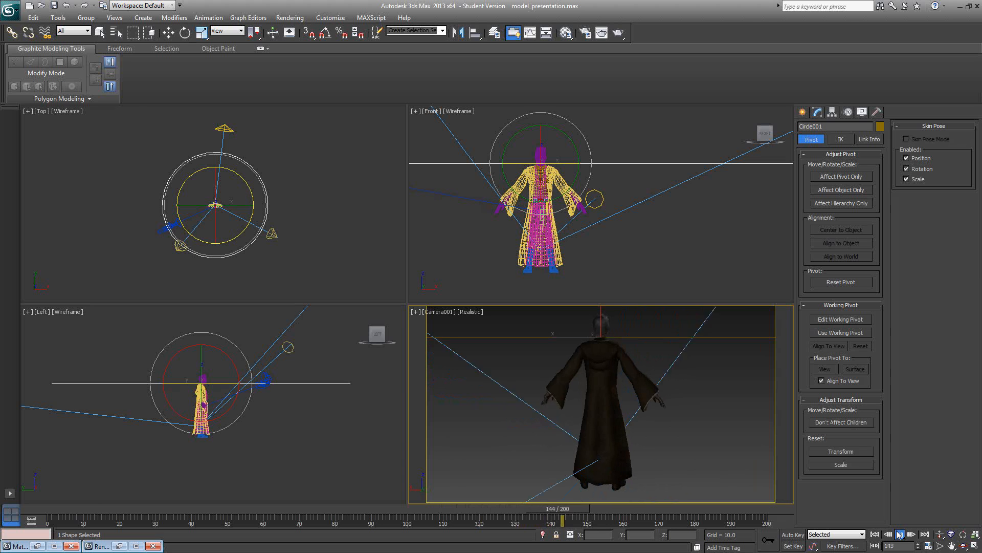
Step: Stop the playback at frame 0 and rotate the camera's path circle about 10° around Z in the Top view
left_click(899, 534)
key("e")
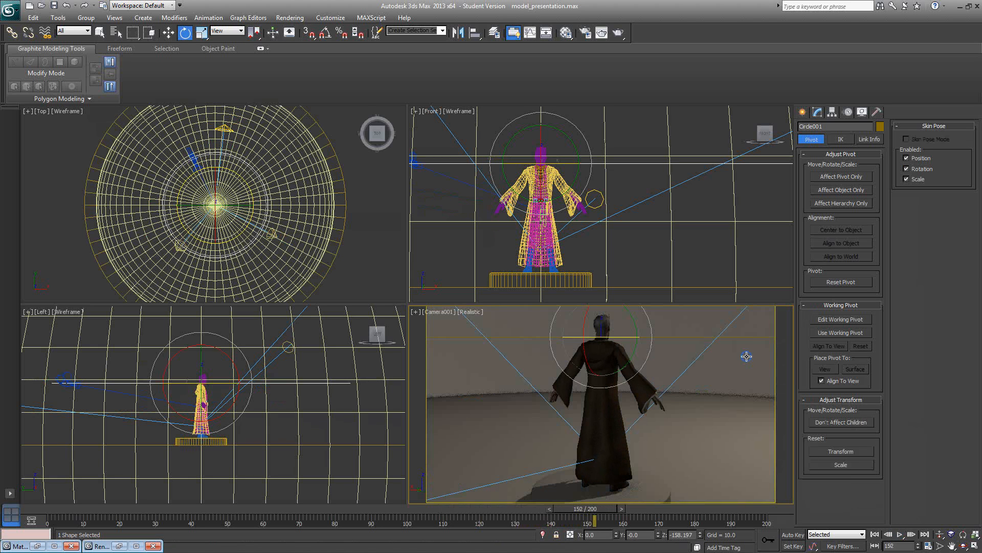
key("Home")
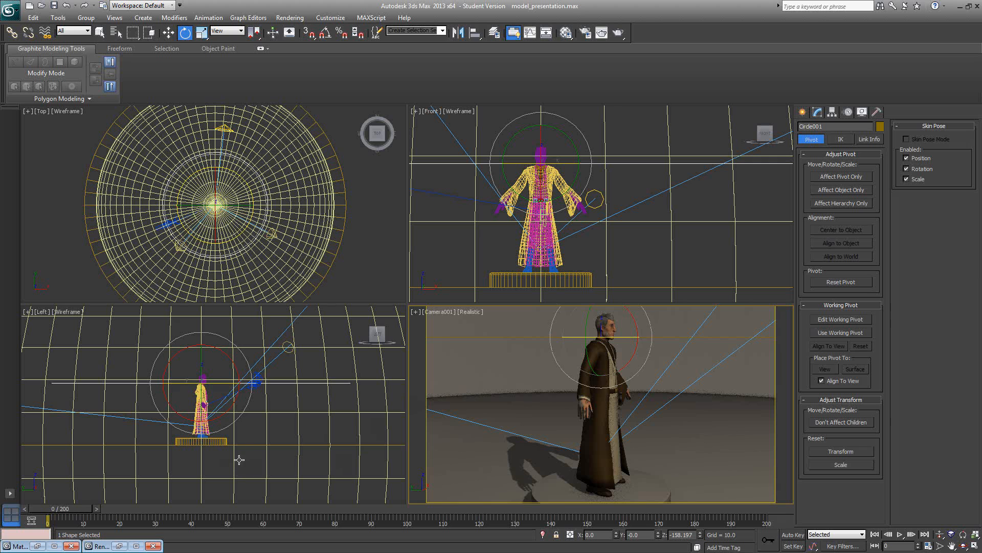
right_click(205, 232)
mouse_move(177, 239)
left_mouse_down()
mouse_move(190, 254)
mouse_move(182, 245)
left_mouse_up()
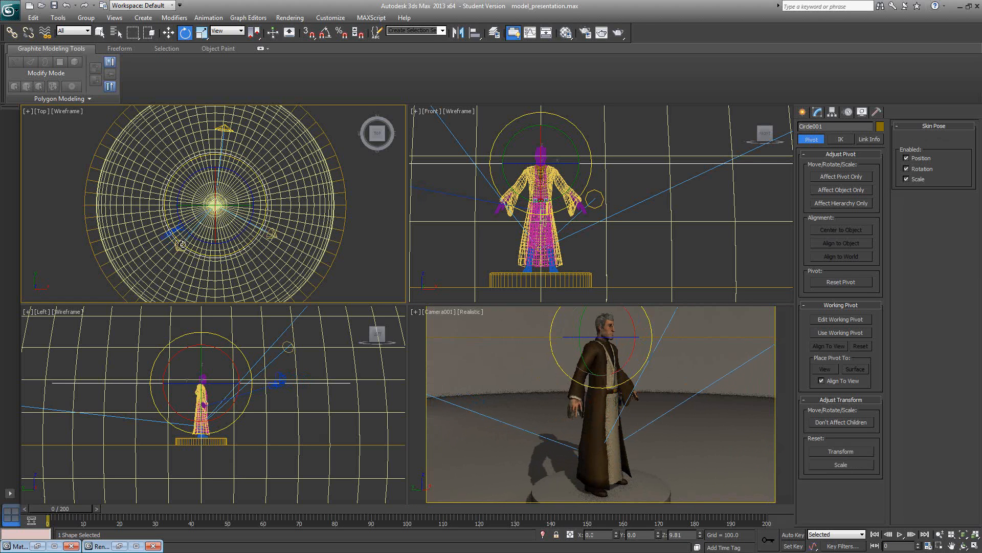
left_click(465, 331)
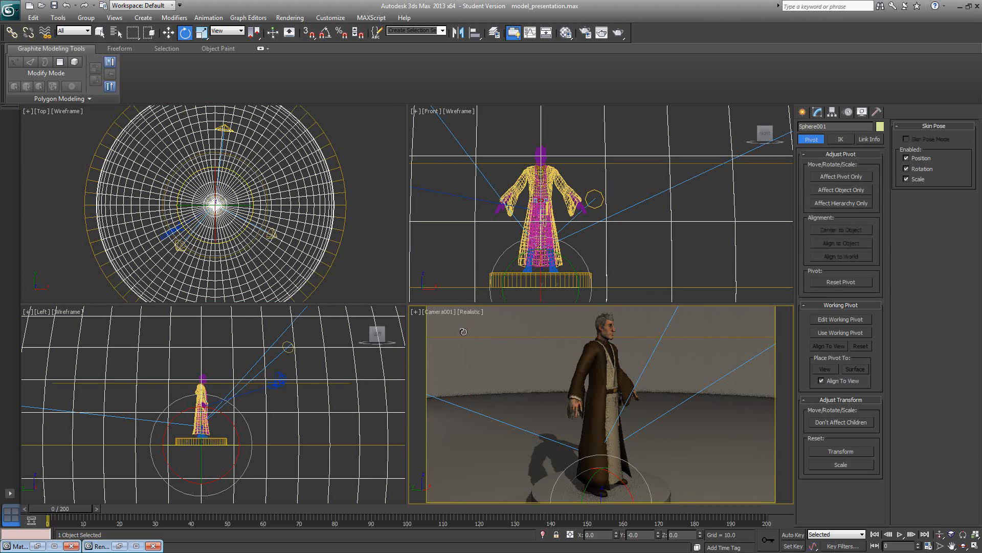
Step: Save the scene and play the animation in the camera view up to frame 17
left_click(9, 9)
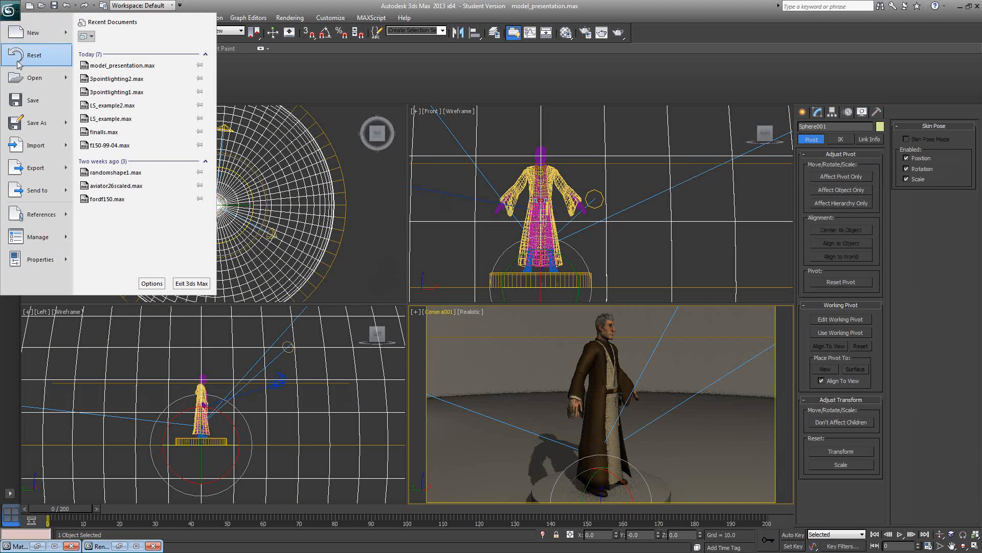
left_click(29, 98)
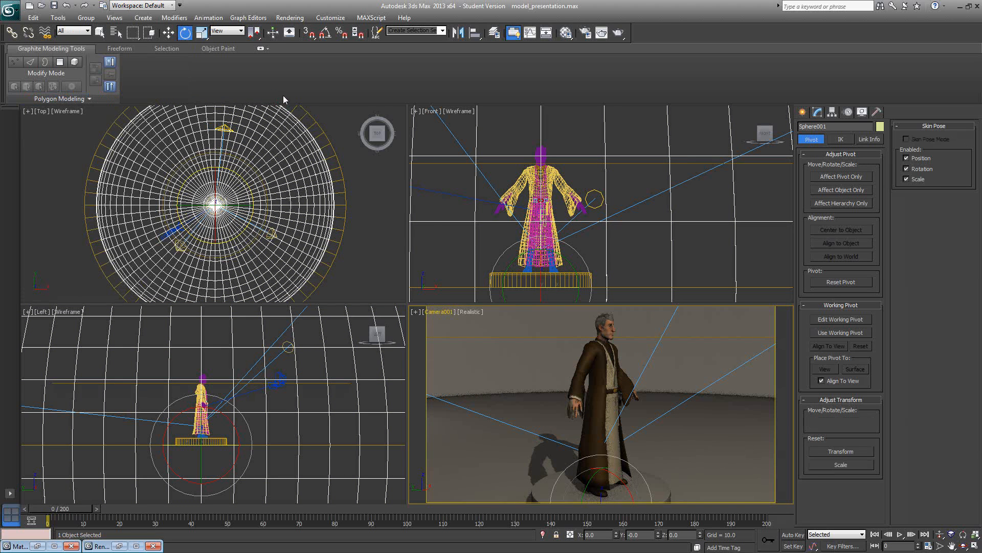
key("/")
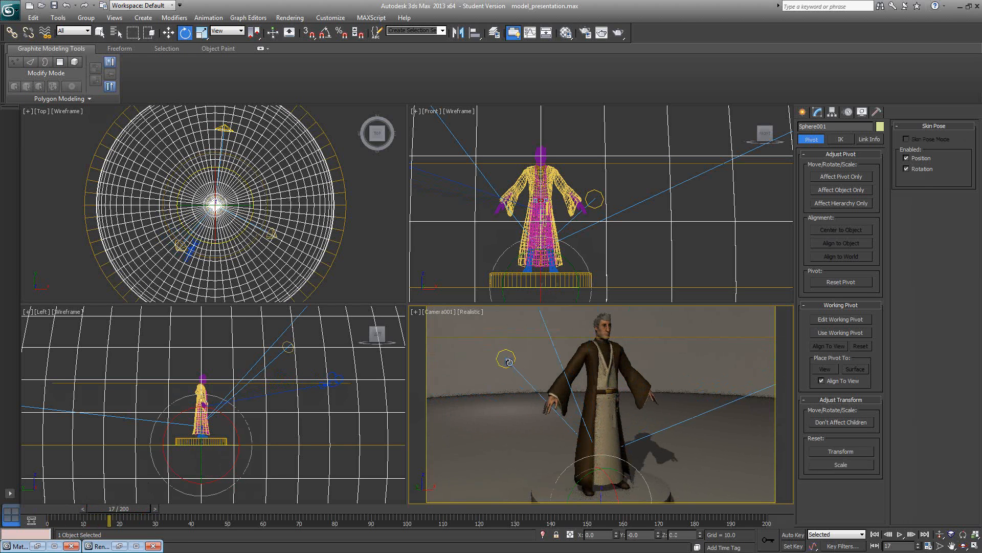
Step: Open the mental ray render setup and review the output size and minimum samples per pixel options
left_click(293, 18)
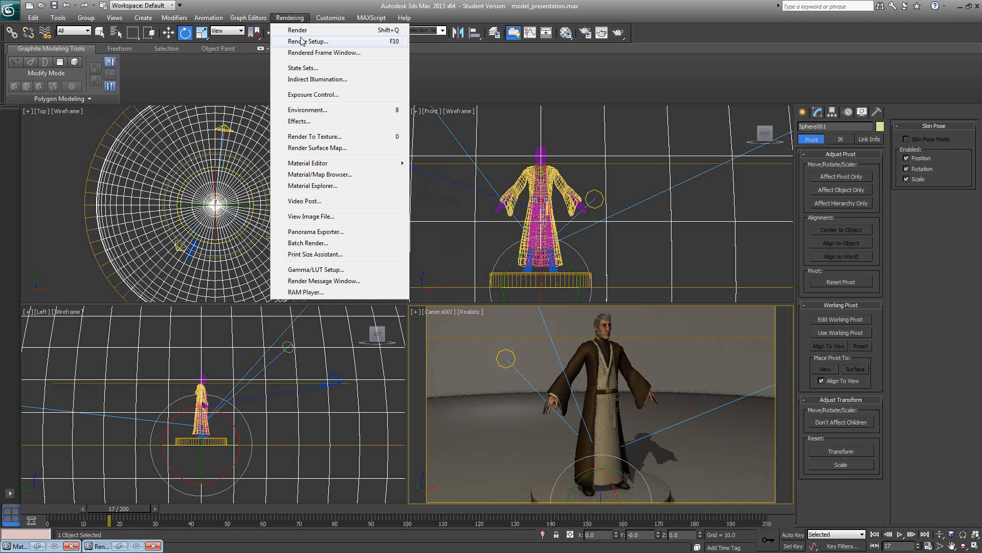
left_click(302, 41)
scroll(826, 233, "up", 5)
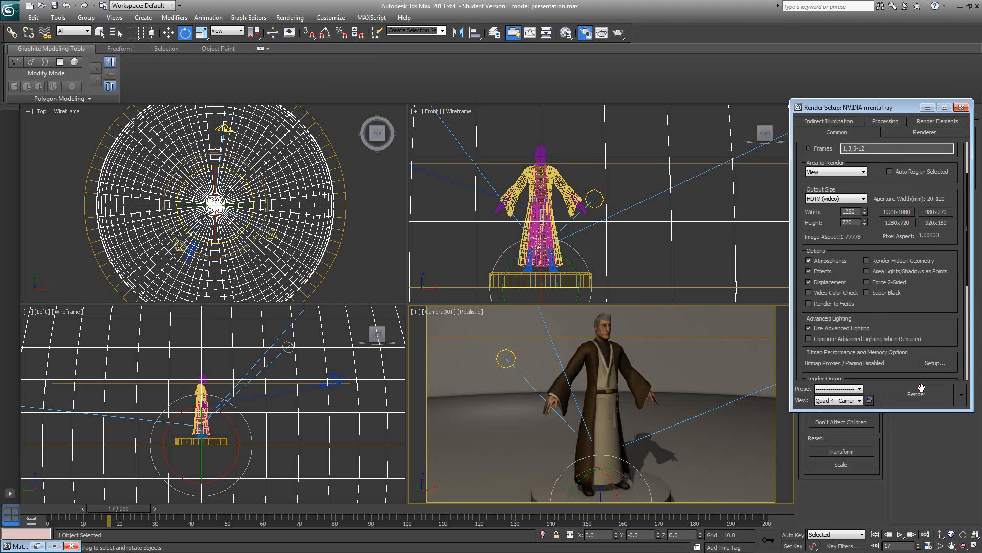
scroll(877, 191, "up", 3)
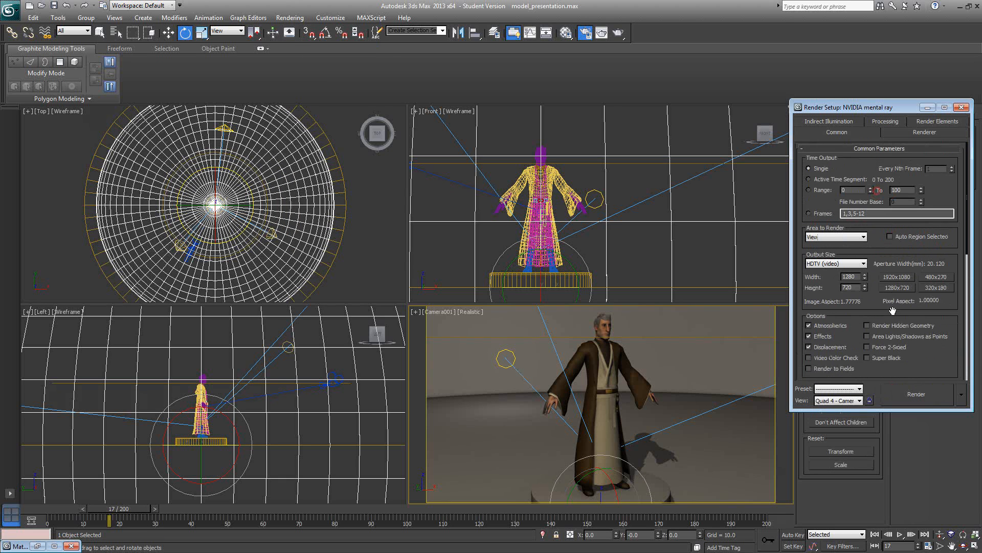
left_click(895, 132)
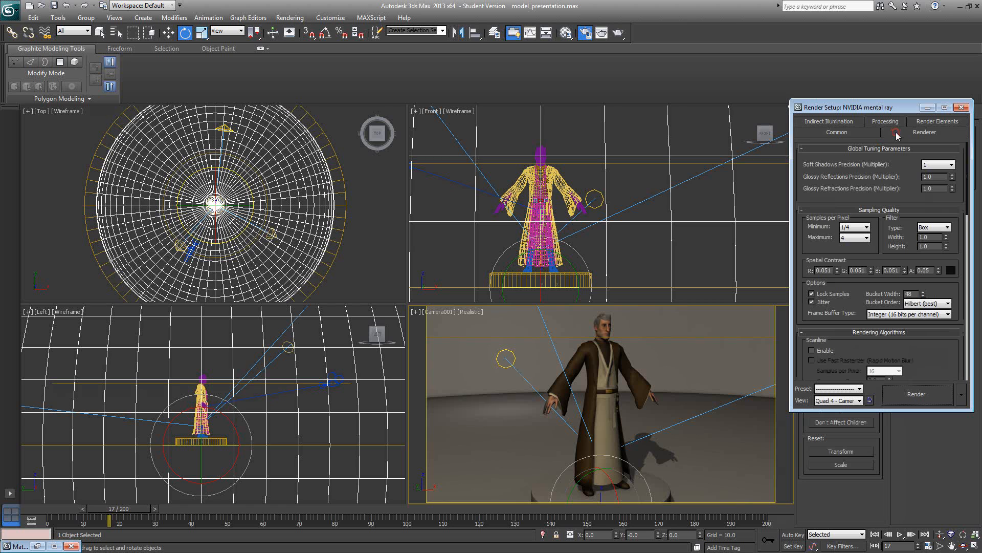
left_click(849, 133)
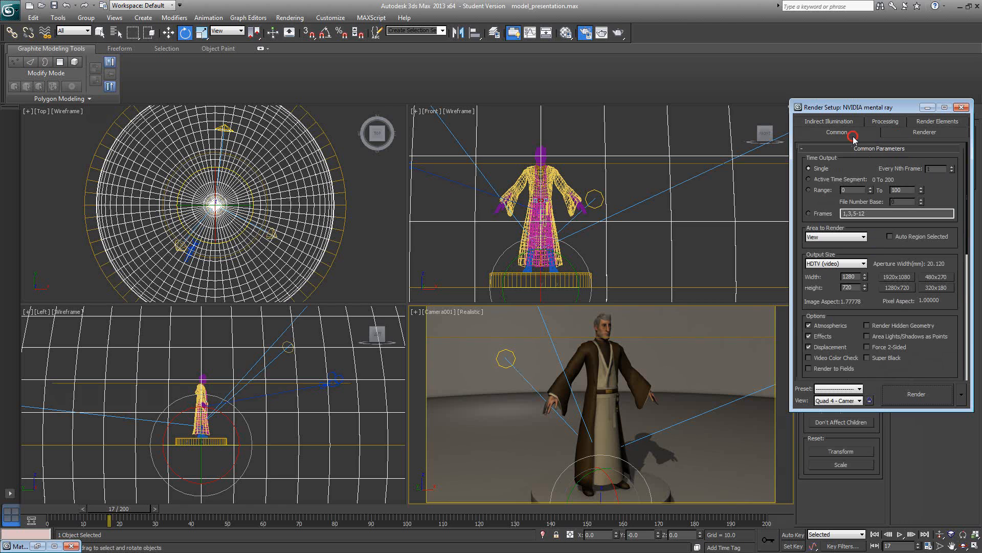
left_click(918, 134)
left_click(865, 226)
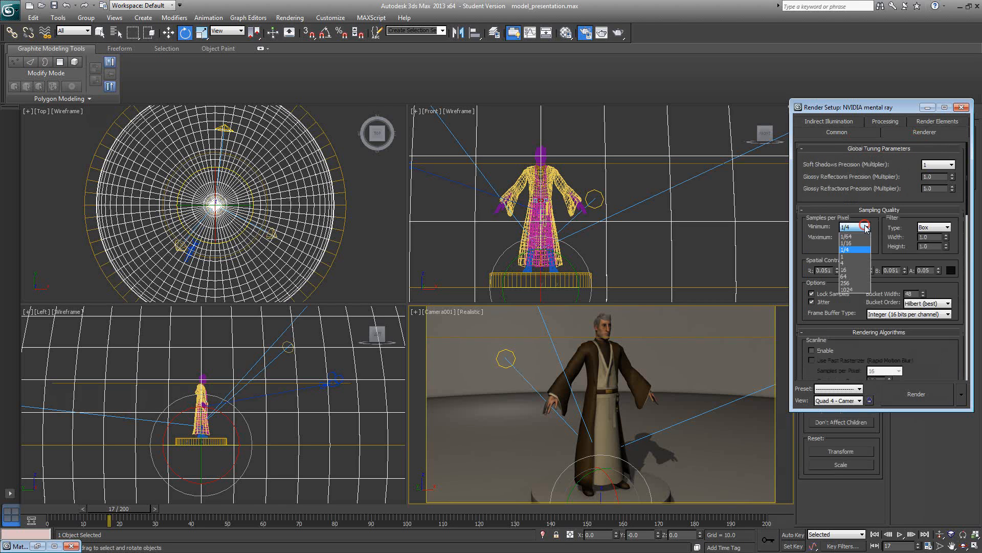
left_click(860, 249)
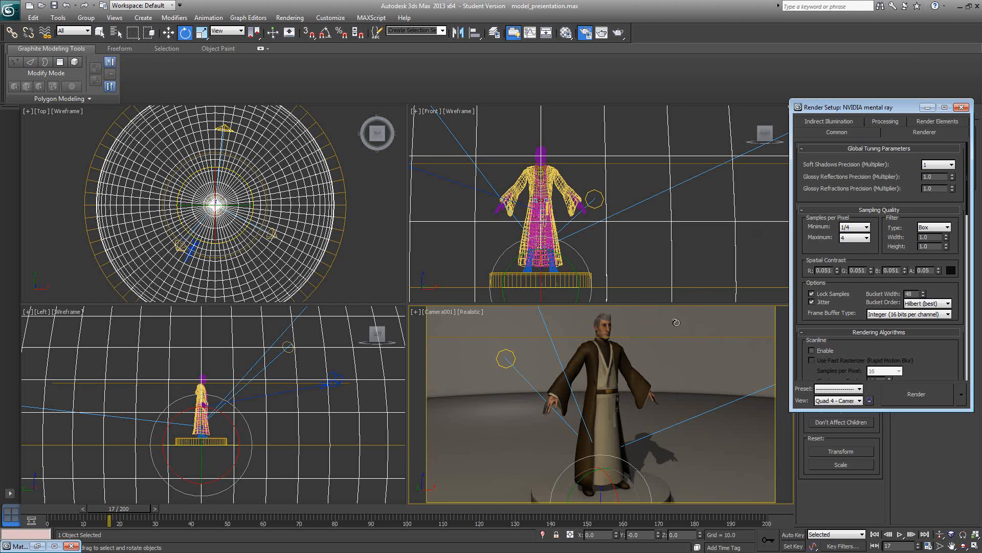
Step: Set the render output width to 600 pixels and return to the sampling quality settings
left_click(864, 134)
double_click(856, 276)
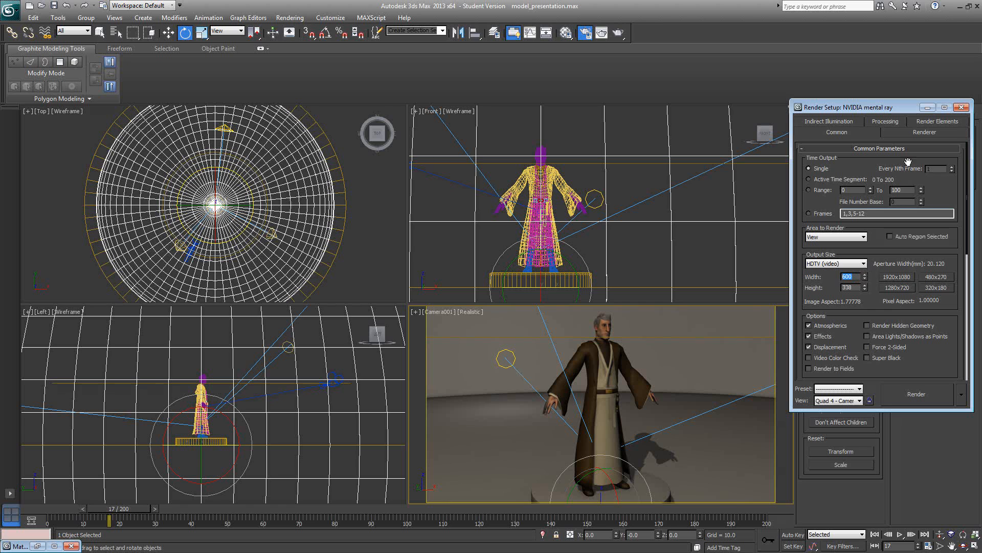
left_click(896, 133)
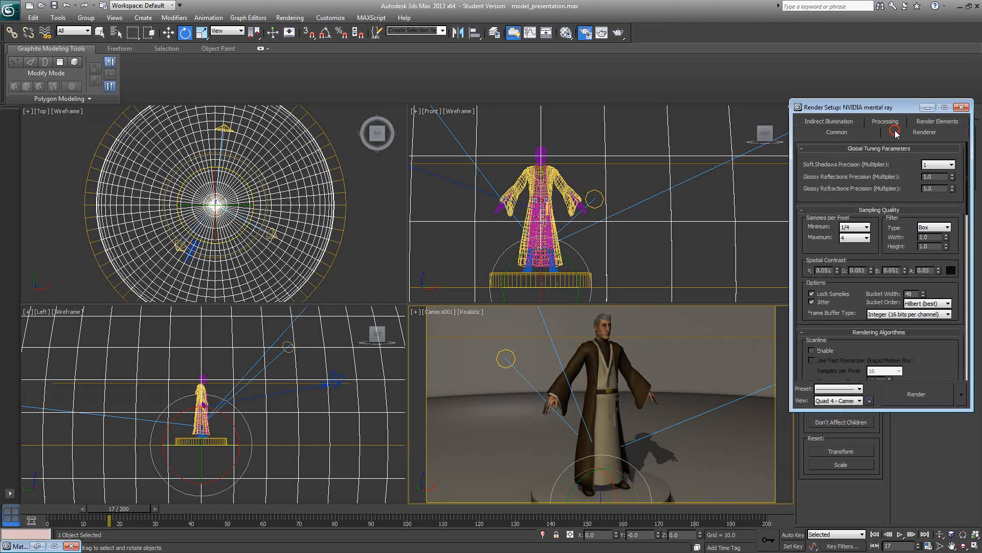
left_click(855, 133)
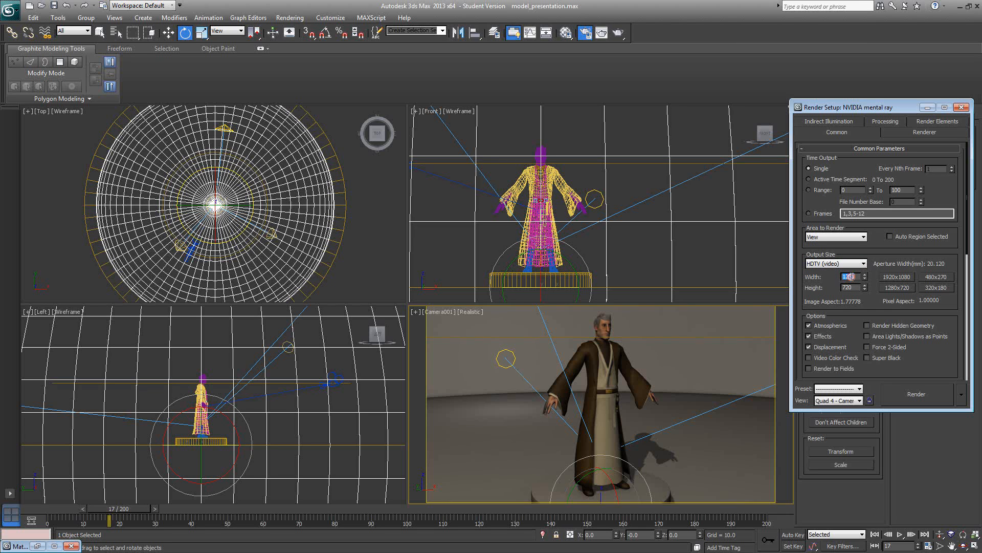
left_click(909, 131)
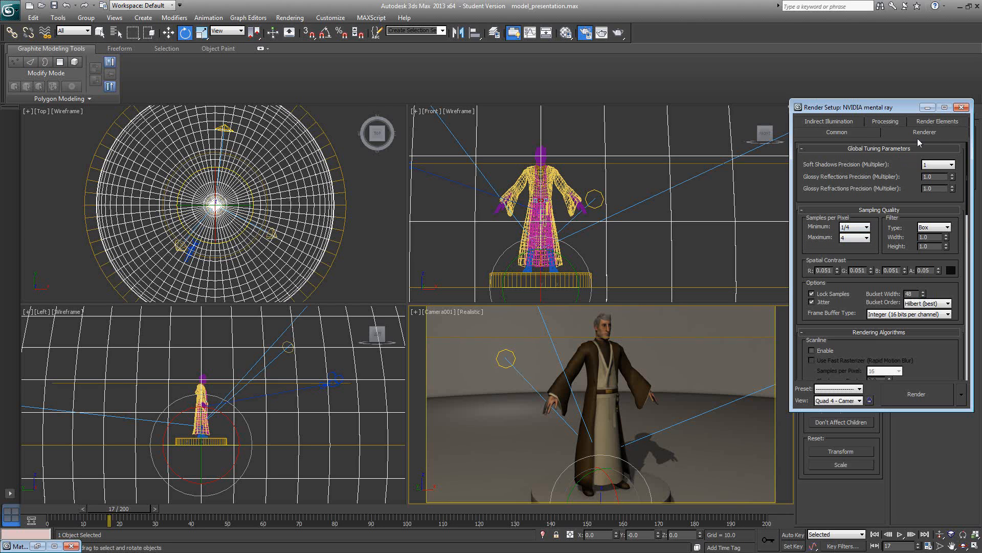
Step: Set the samples per pixel to a minimum of 1 and a maximum of 16
left_click(859, 228)
left_click(847, 230)
left_click(857, 229)
left_click(857, 230)
left_click(854, 228)
left_click(853, 256)
left_click(854, 237)
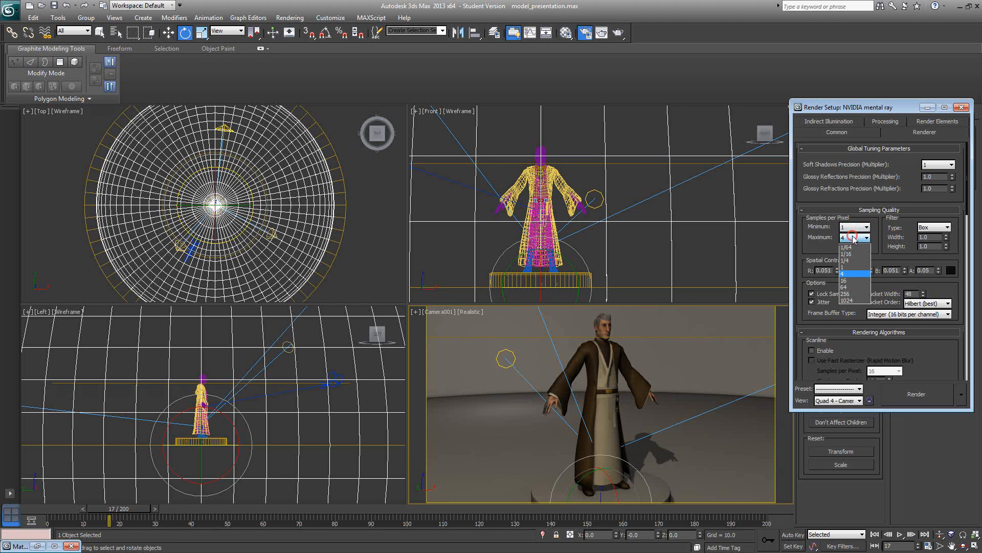
left_click(853, 281)
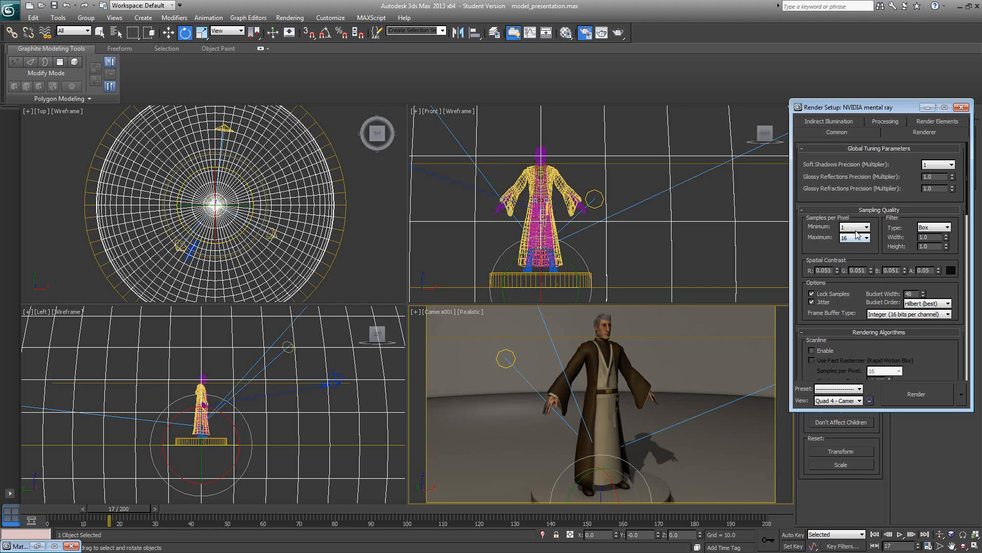
Step: Set the samples per pixel to a minimum of 1/4 and a maximum of 1
left_click(854, 227)
left_click(853, 249)
left_click(853, 238)
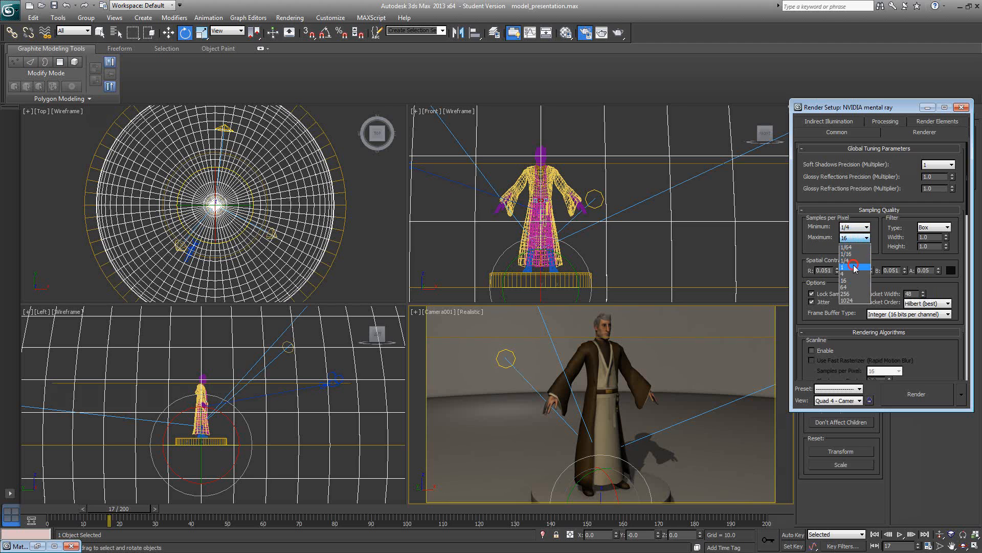
left_click(853, 267)
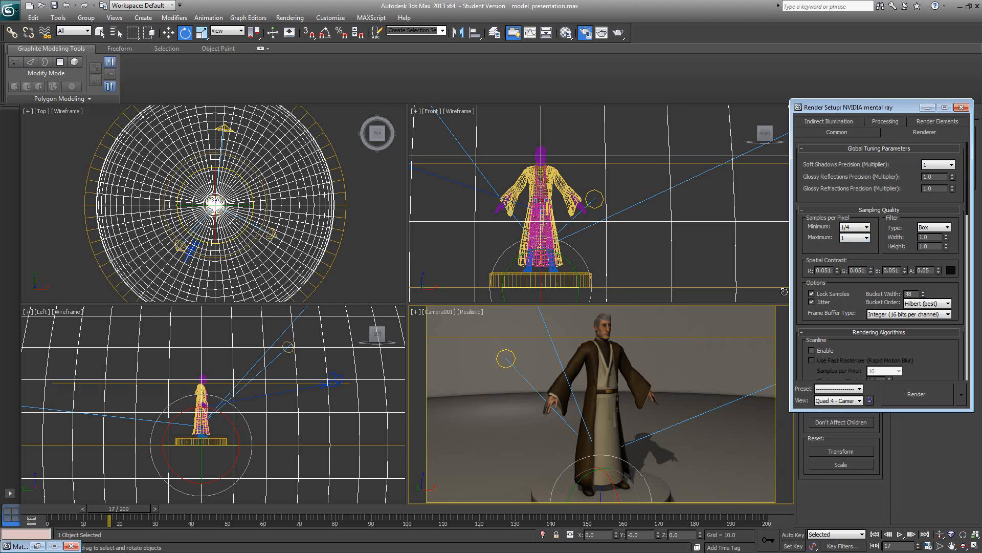
Step: Check the Final Gather settings at Draft precision and test-render the Camera001 view at frame 17
left_click(837, 121)
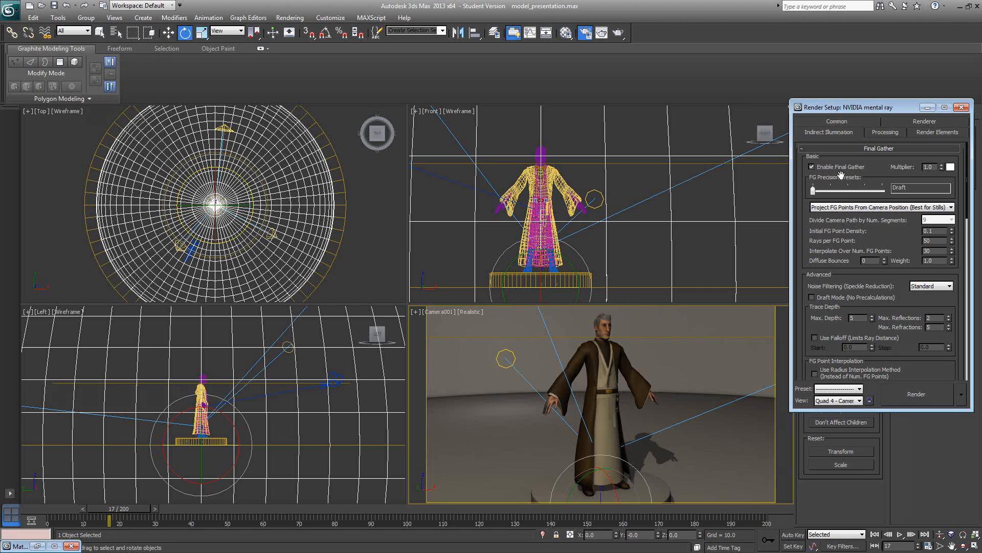
double_click(928, 242)
left_click(639, 370)
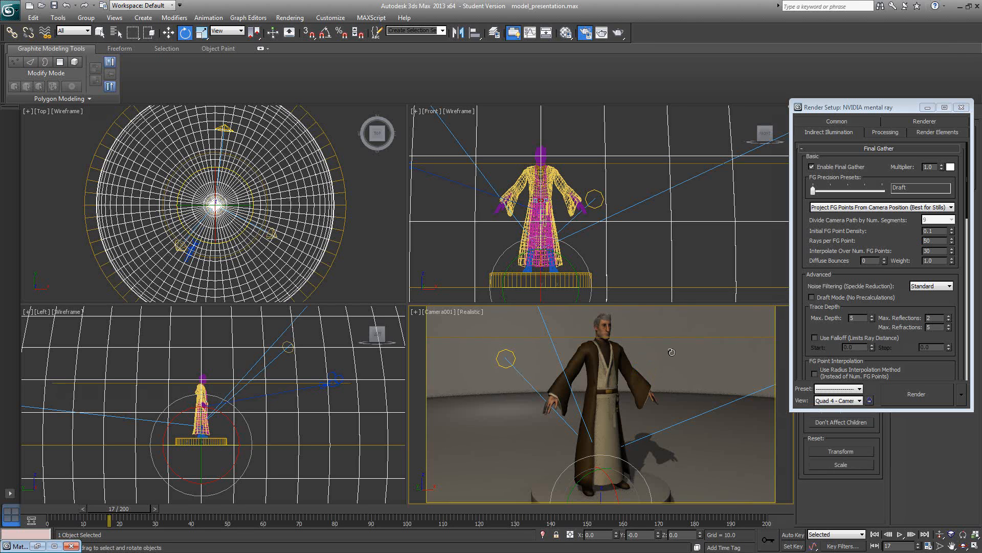
left_click(899, 388)
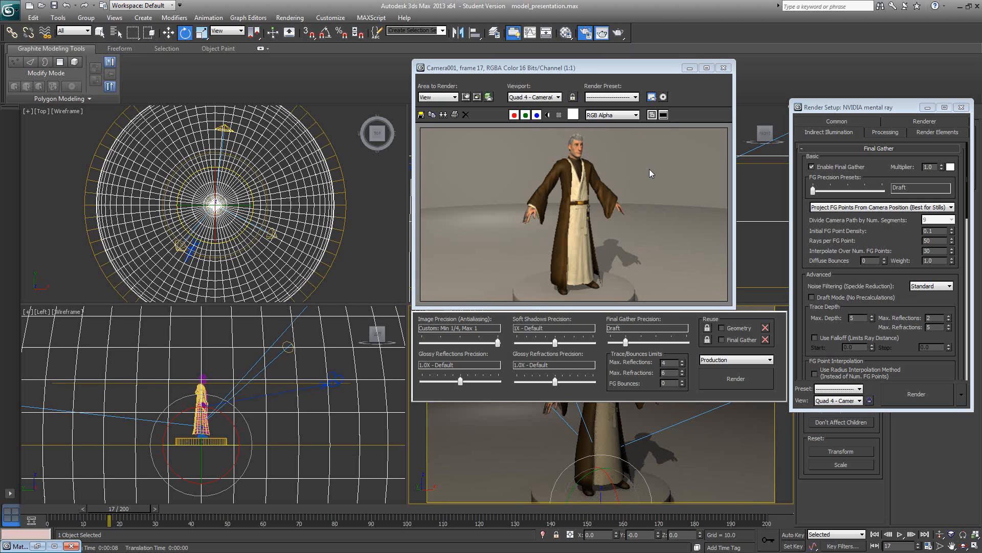
Step: Examine the character's hand and collar up close in the rendered image, and close the render window
scroll(527, 215, "up", 3)
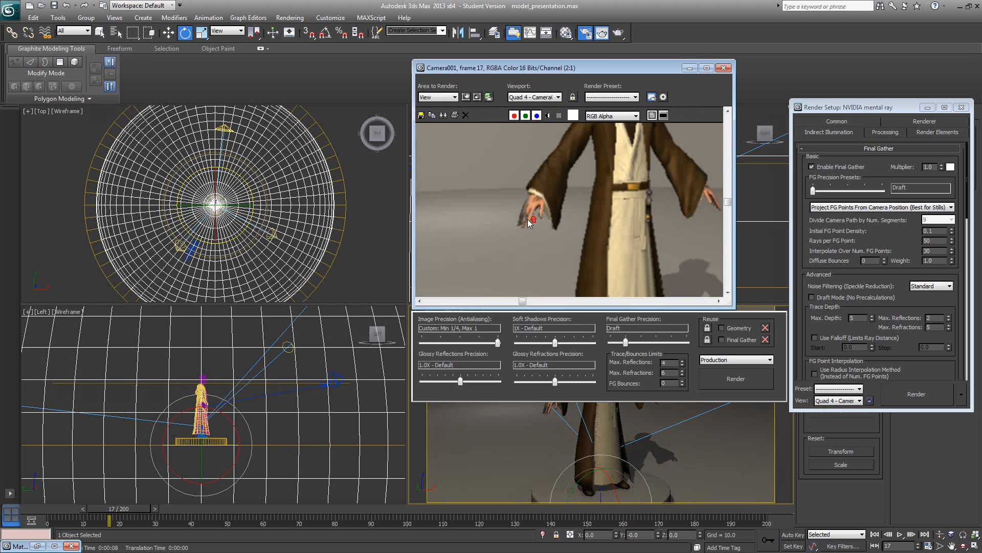
scroll(559, 203, "down", 3)
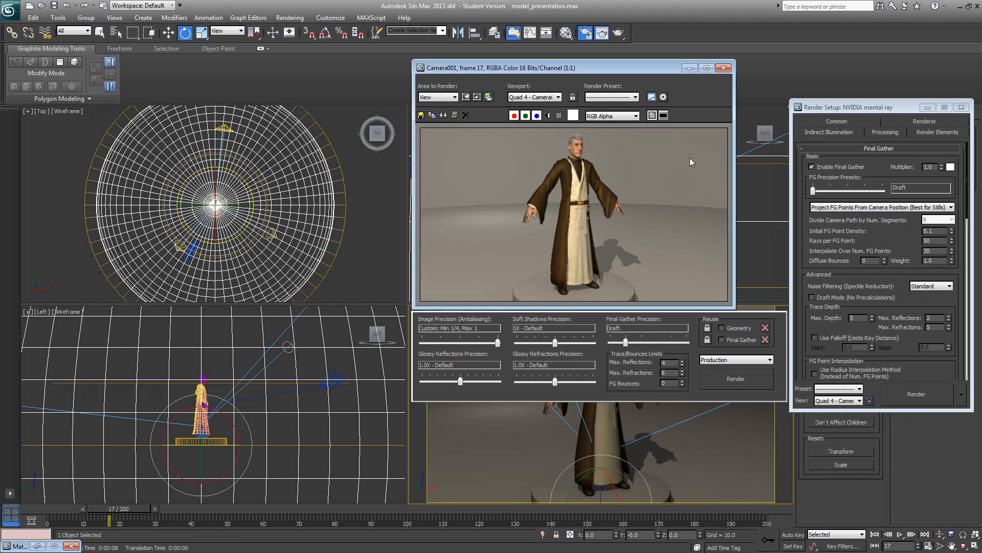
scroll(582, 155, "up", 3)
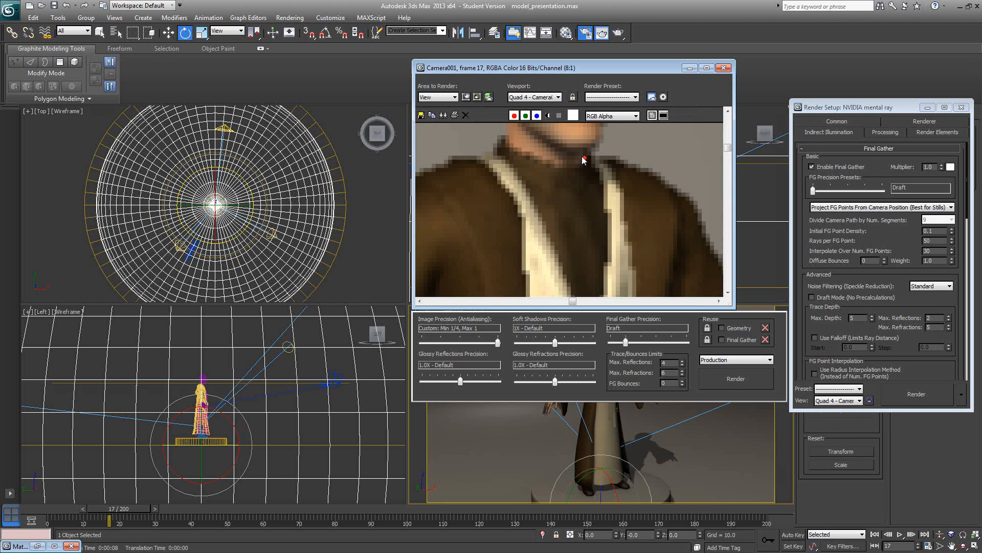
middle_click_drag(582, 155, 594, 224)
scroll(599, 215, "down", 3)
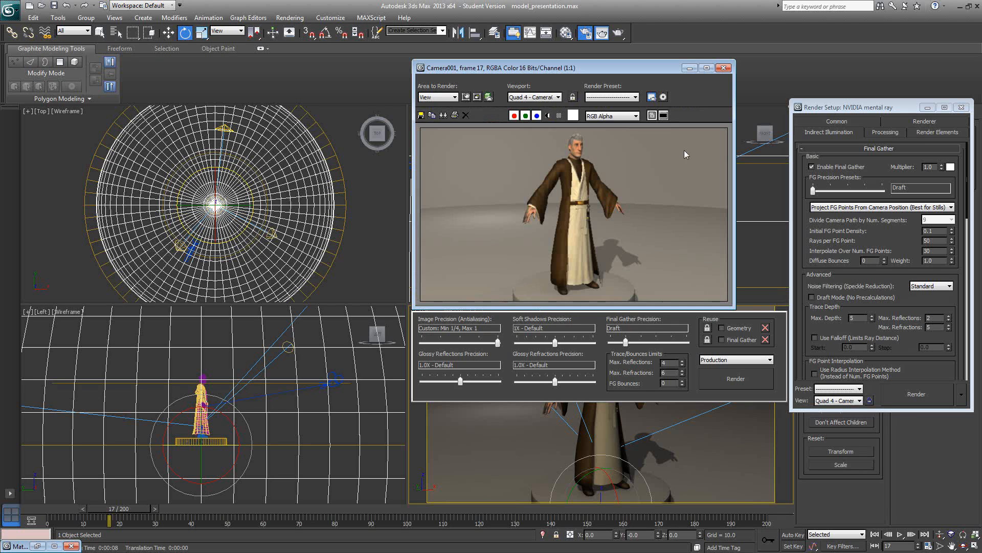
left_click(720, 70)
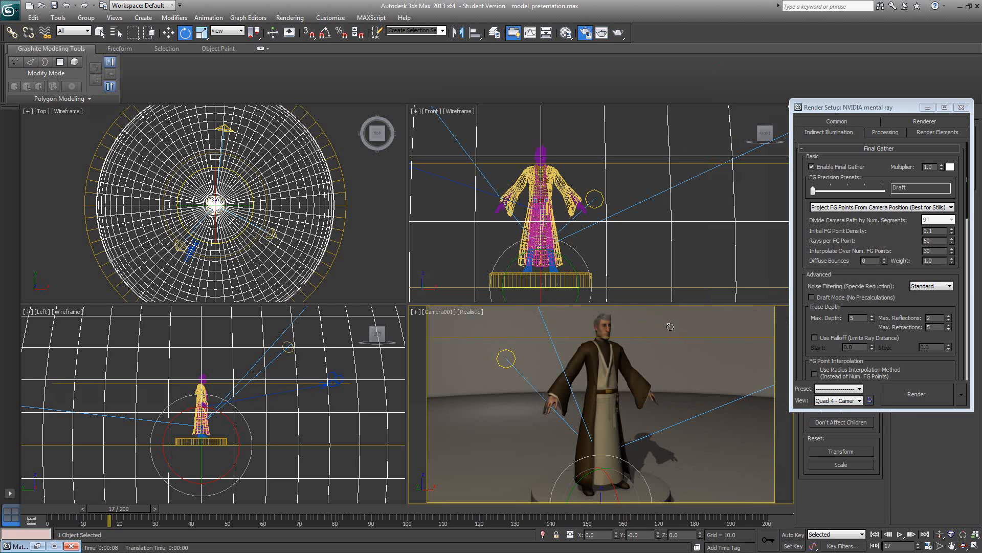
left_click(290, 17)
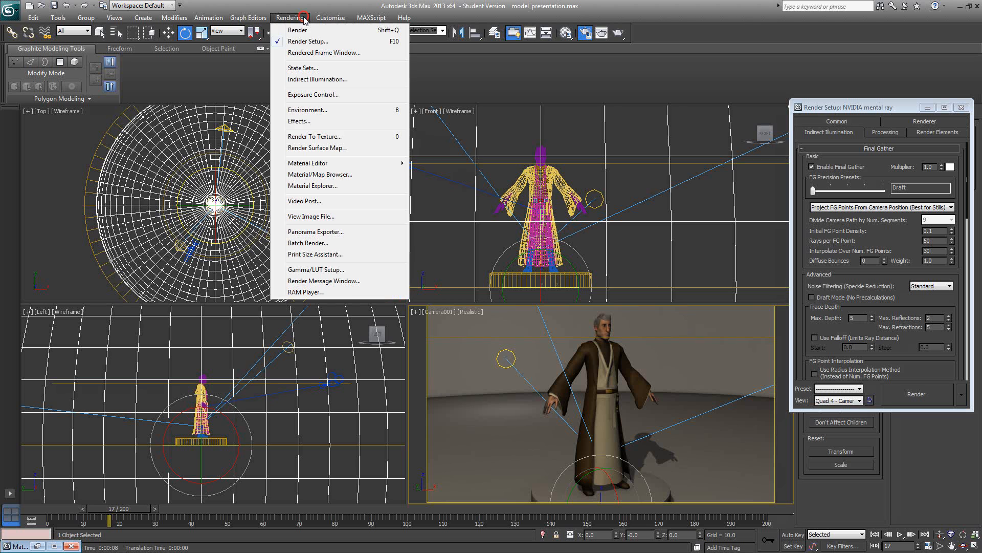
left_click(298, 21)
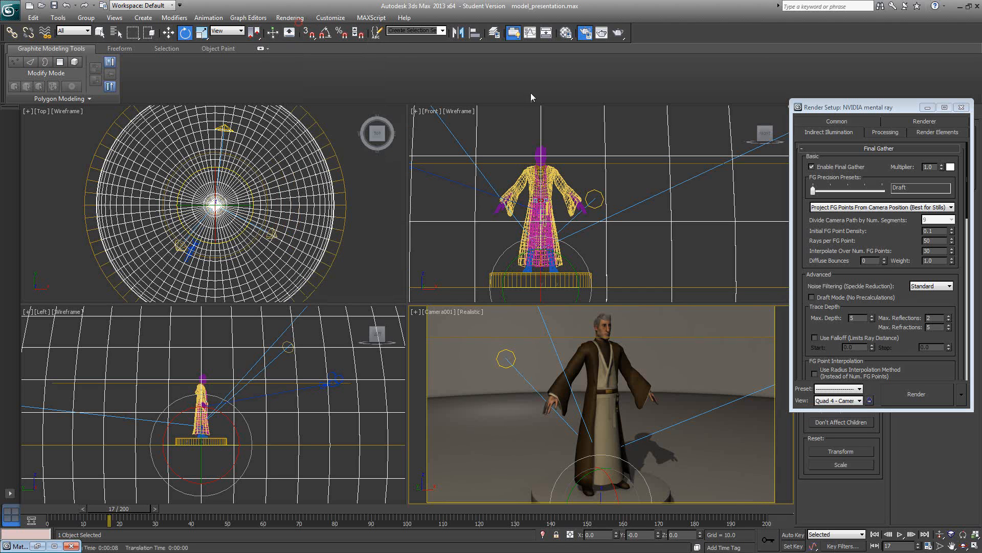
left_click(565, 36)
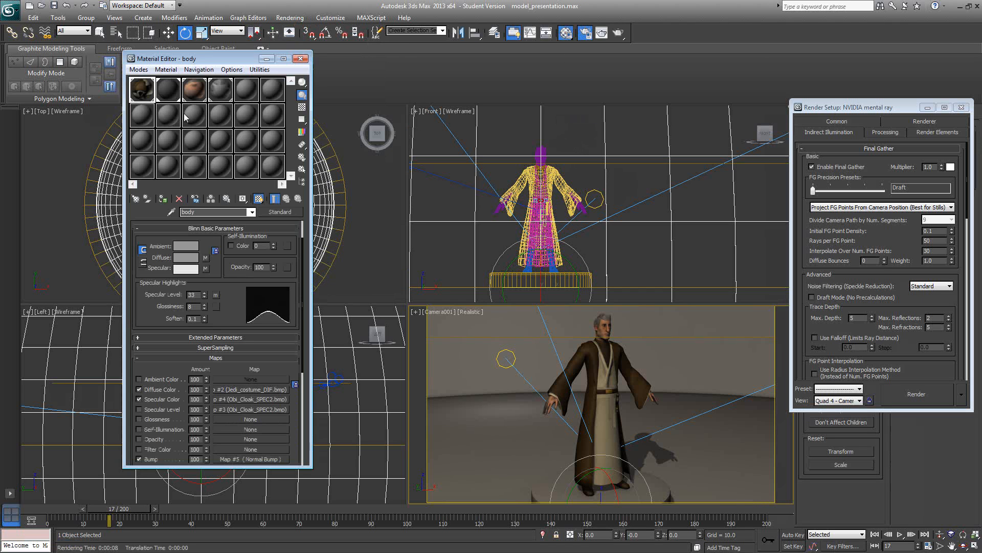
left_click(301, 59)
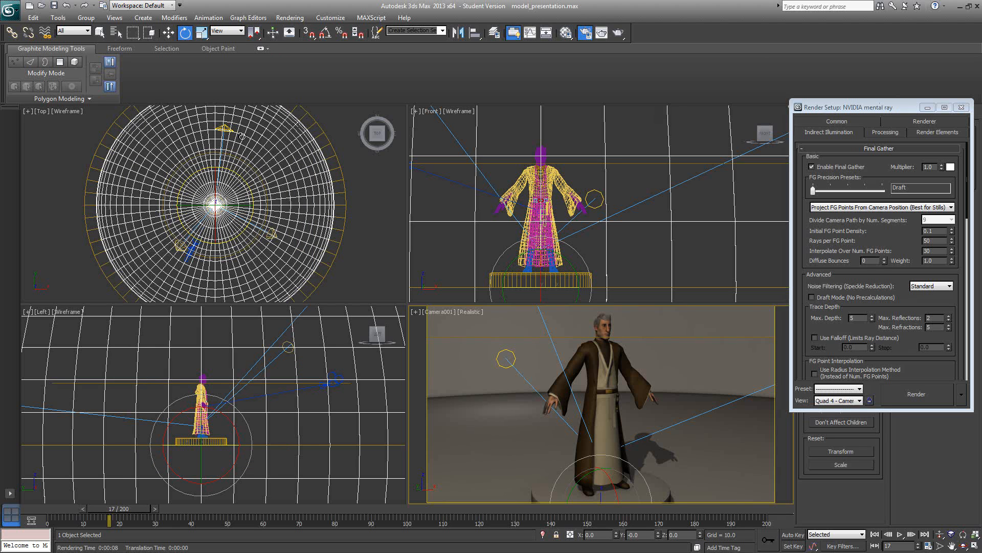
Step: Close the render setup and turn off Overshoot in the spotlight parameters of Light_FILL001
left_click(224, 127)
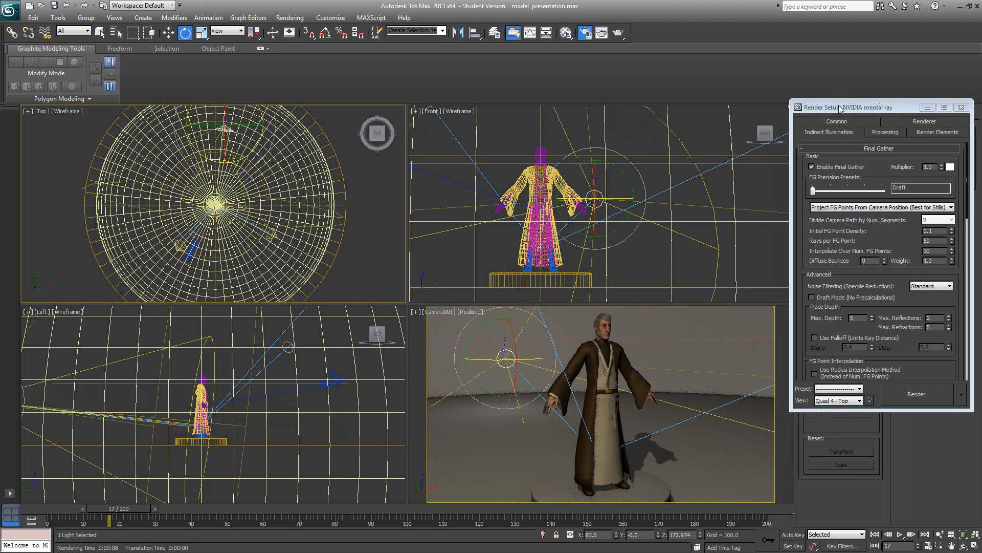
left_click(961, 107)
left_click(817, 113)
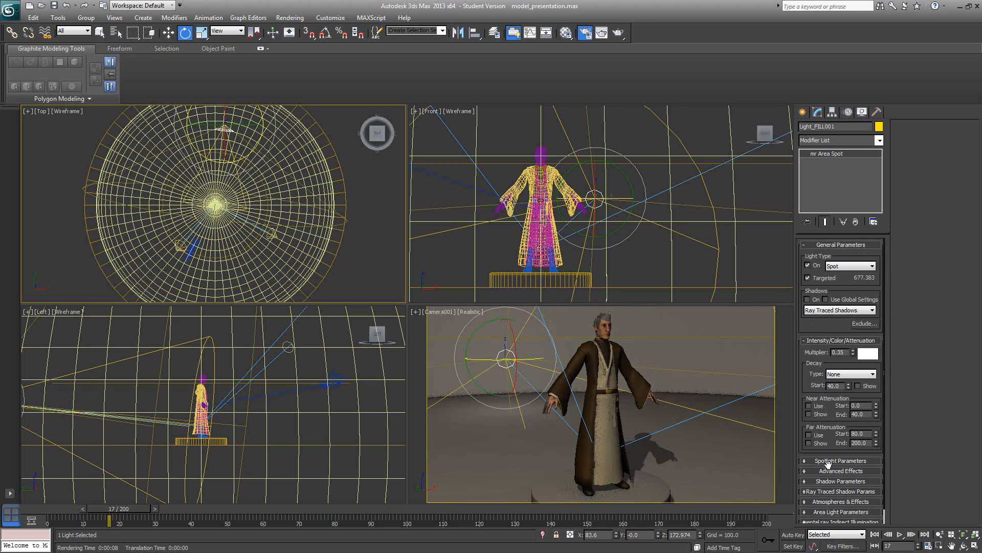
left_click(835, 460)
left_click(848, 464)
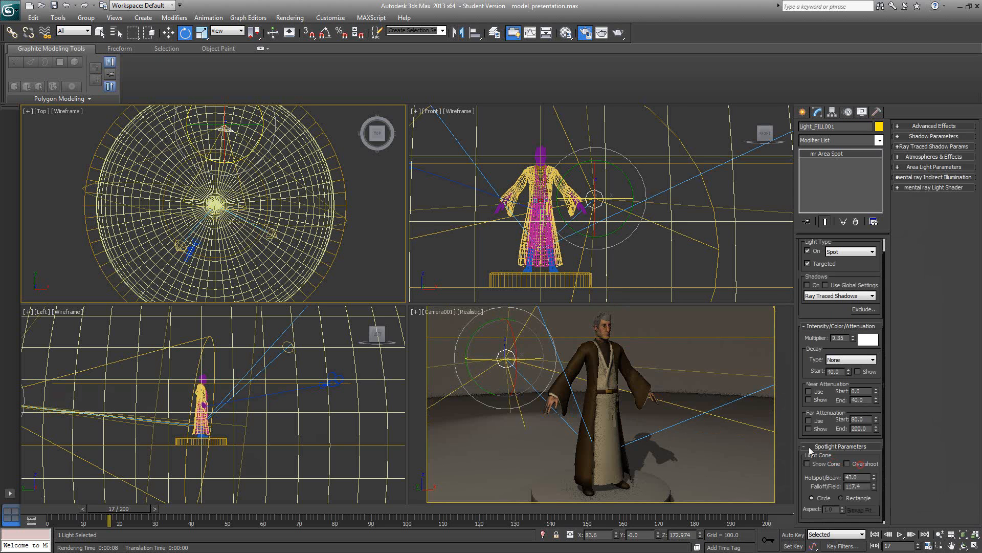
Step: Restrict object selection to lights and turn off Overshoot for Light_KEY and Light_FILL
left_click(74, 31)
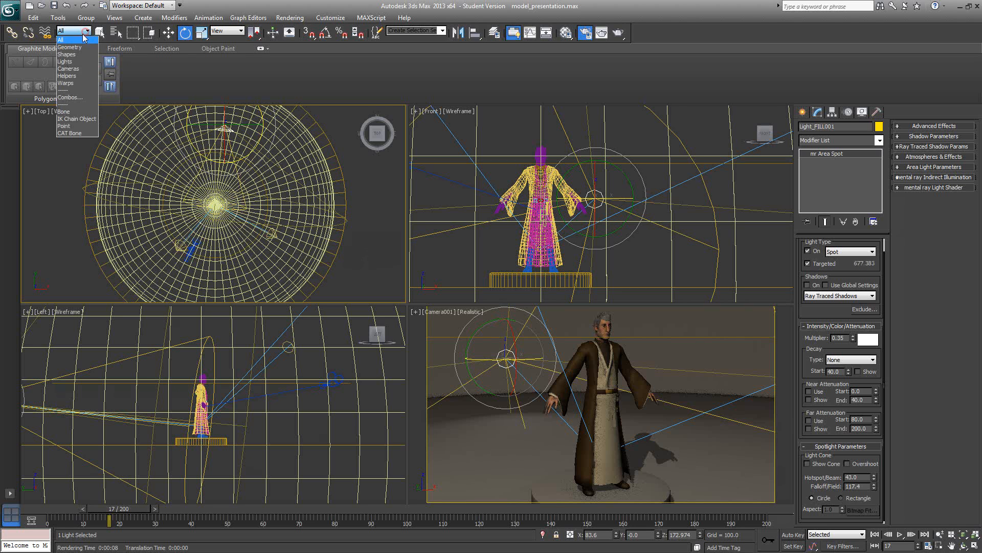
left_click(72, 60)
left_click(178, 245)
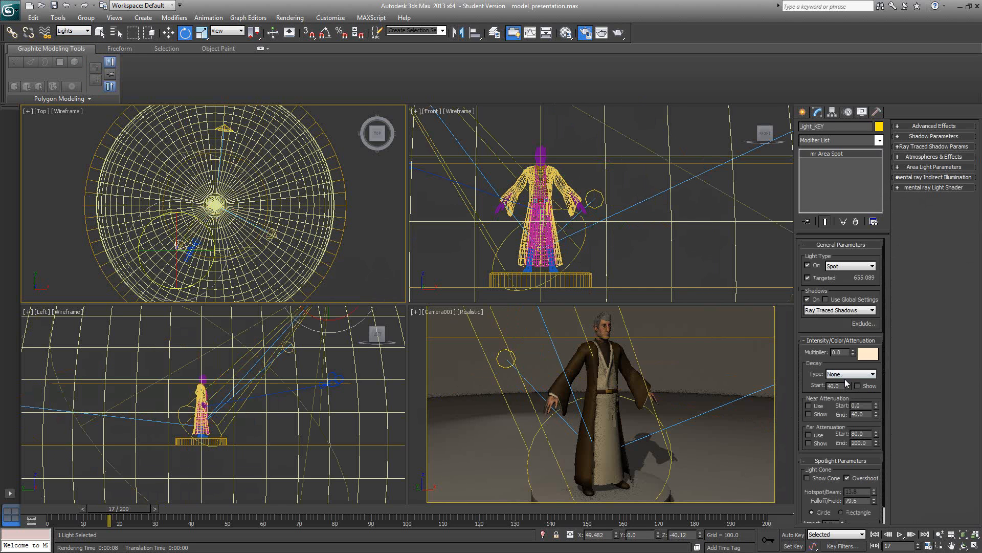
left_click(864, 478)
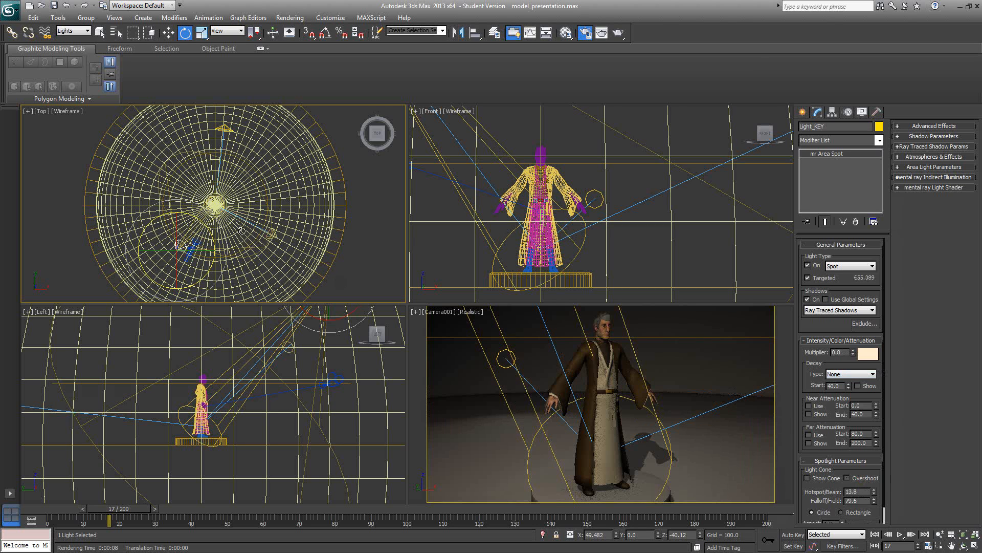
left_click(276, 236)
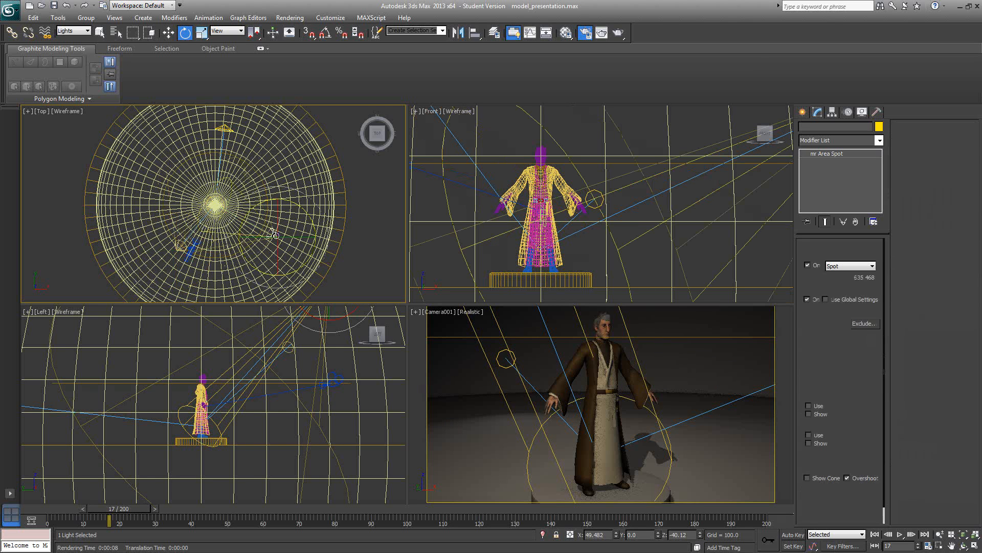
left_click(868, 477)
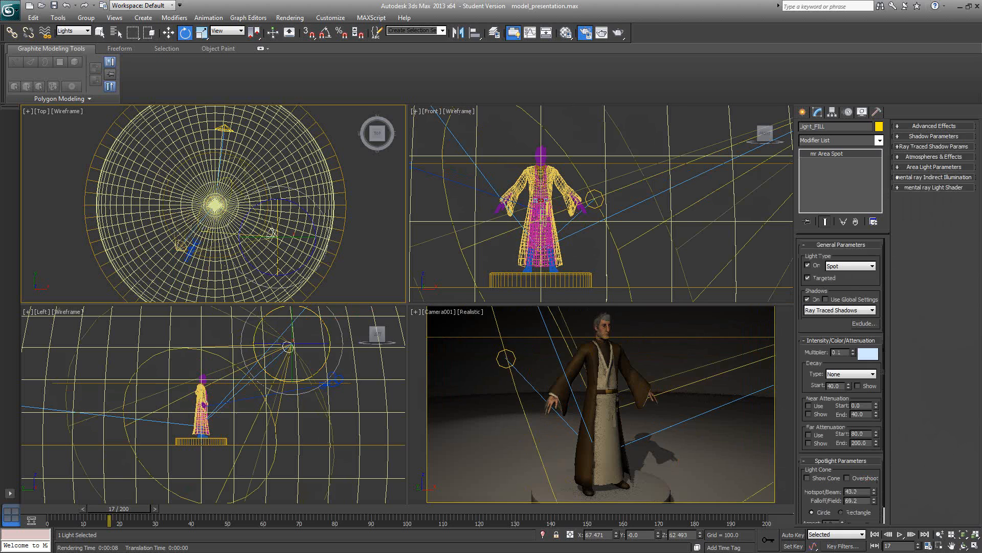
Step: Test-render the Camera001 view at frame 17 and close the rendered image
right_click(650, 424)
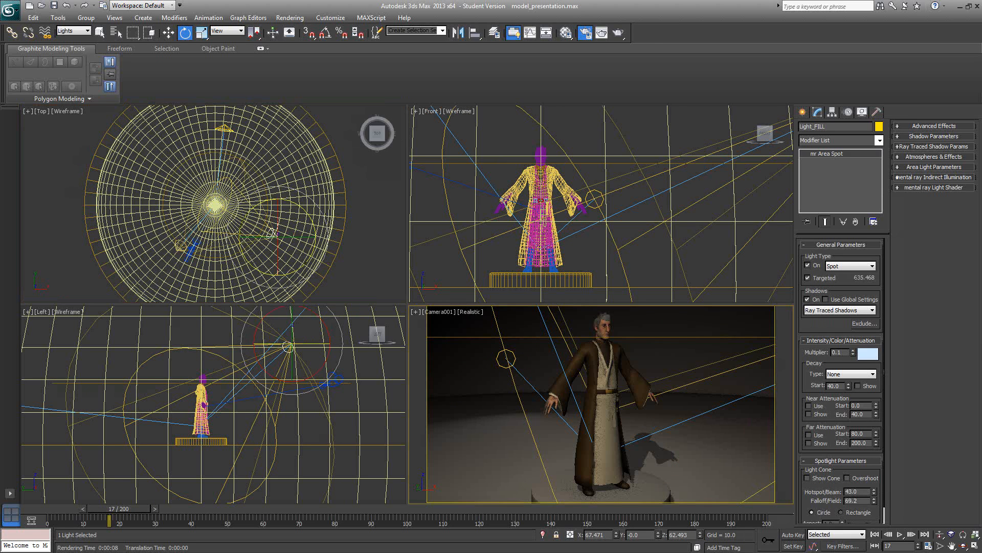
key("shift+q")
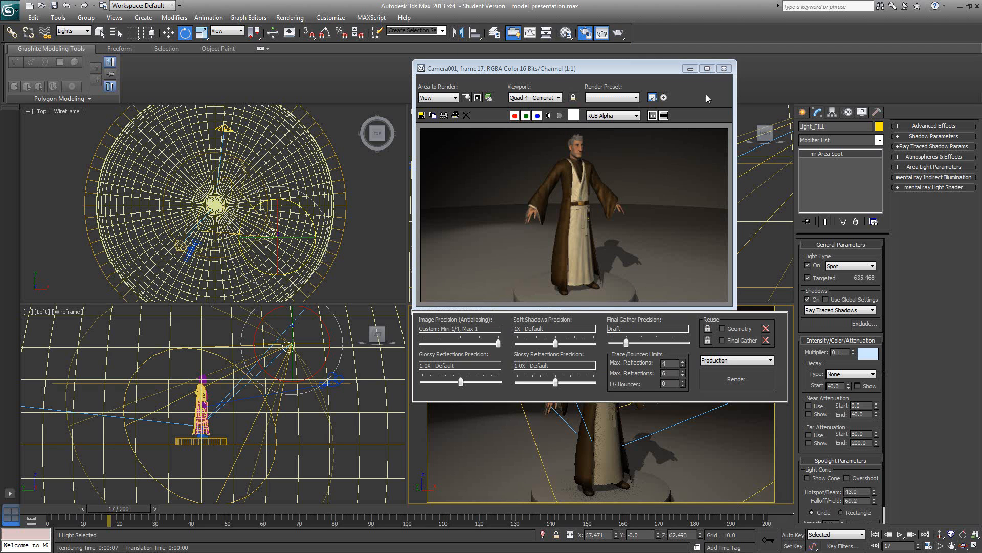
left_click(724, 68)
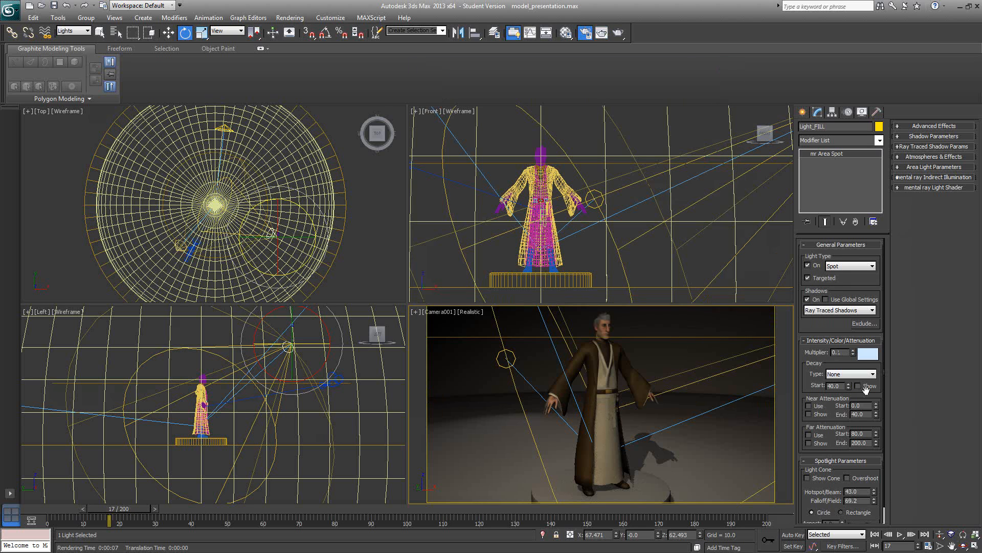
Step: Turn Overshoot back on for Light_FILL and Light_KEY
left_click(846, 478)
left_click(181, 245)
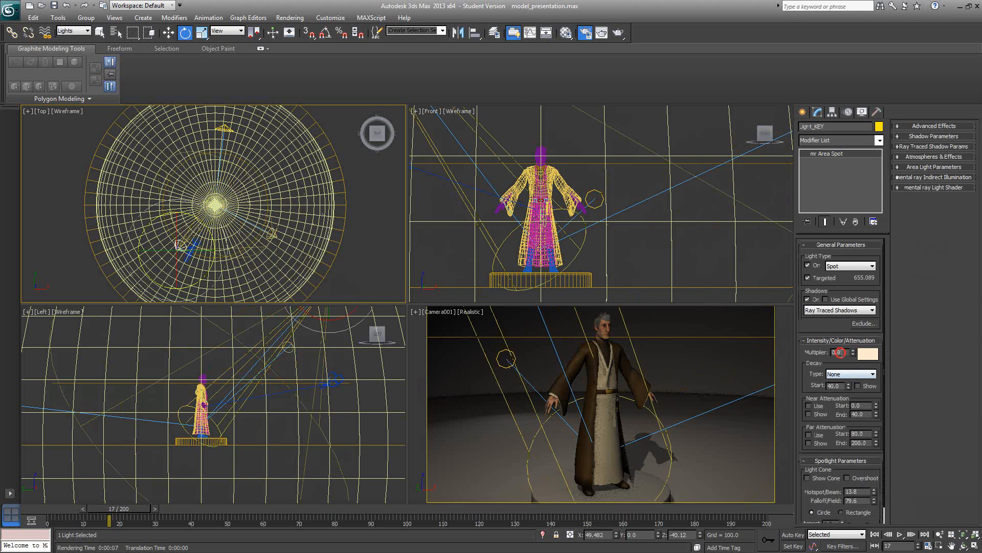
double_click(835, 353)
left_click(859, 478)
Step: Set the intensity multiplier of Light_FILL001 to 0.2
left_click(228, 126)
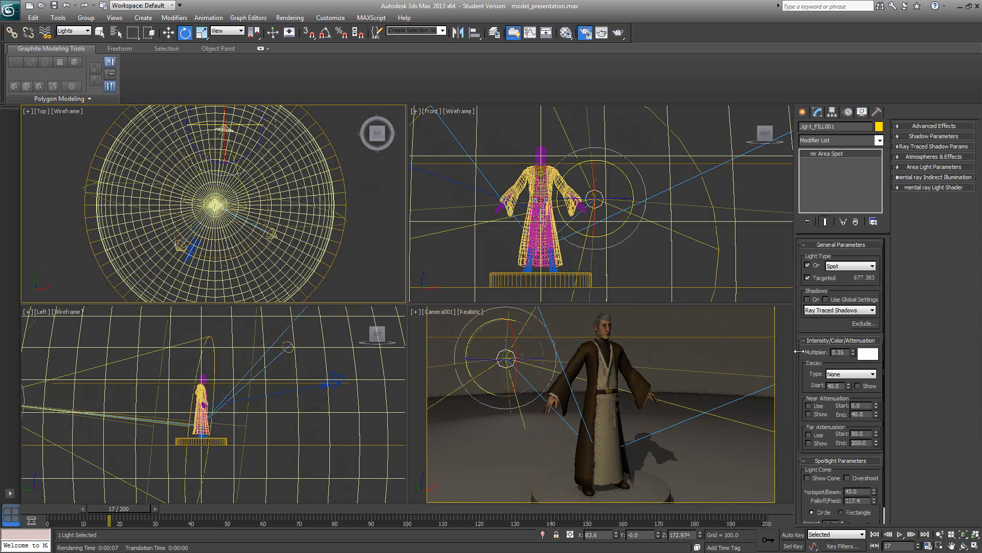
left_click_drag(840, 358, 837, 356)
type("2")
key("Return")
Step: Go to frame 119 and test-render the character's back from the Camera001 view
right_click(606, 398)
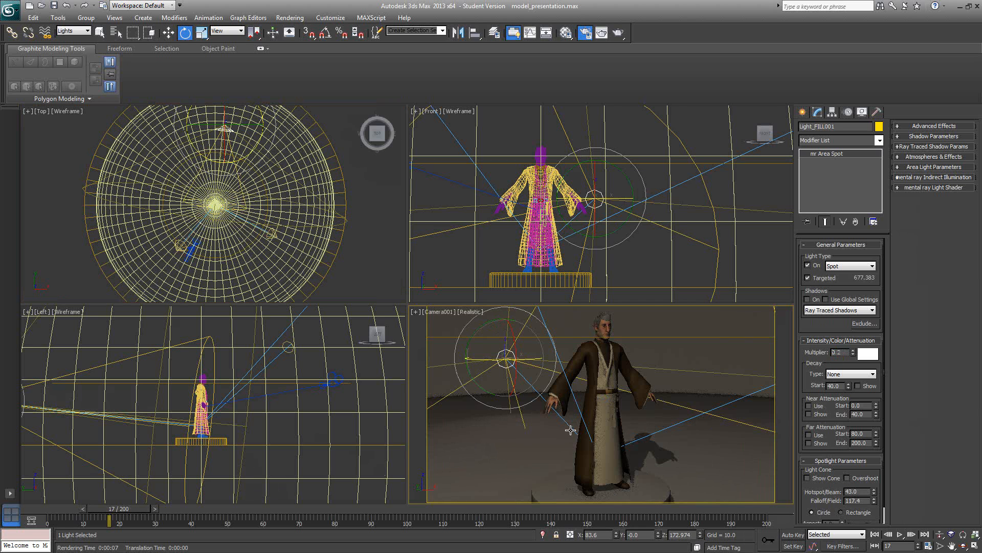
left_click_drag(139, 506, 475, 521)
key("e")
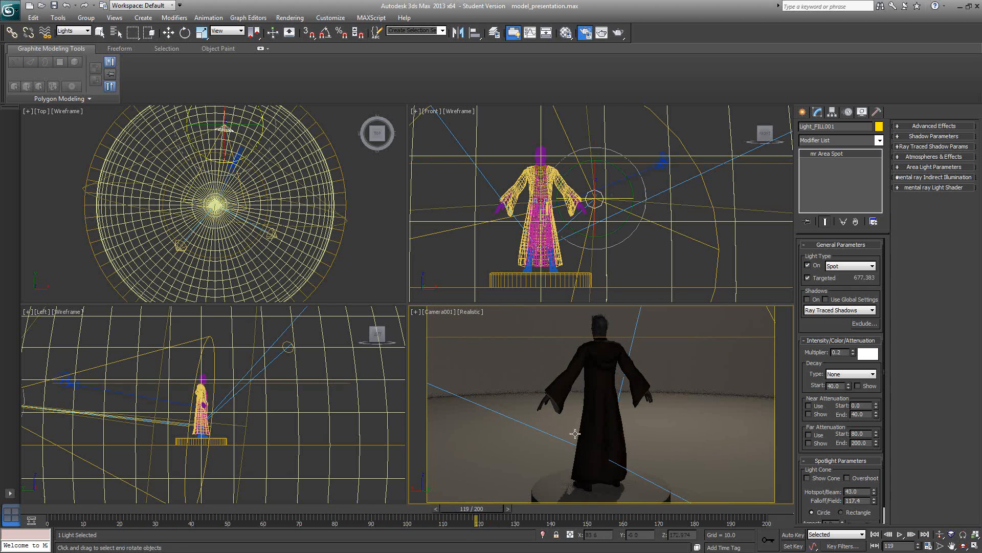
key("shift+q")
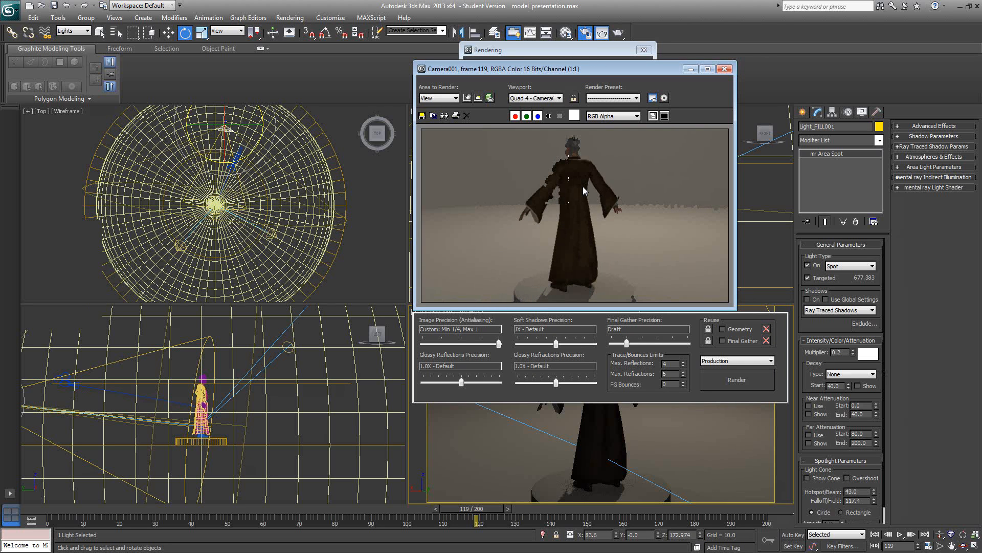
Step: Set the multiplier of Light_FILL001 to 0.3 and test-render frame 119 from Camera001
double_click(845, 354)
type("0.3")
key("Return")
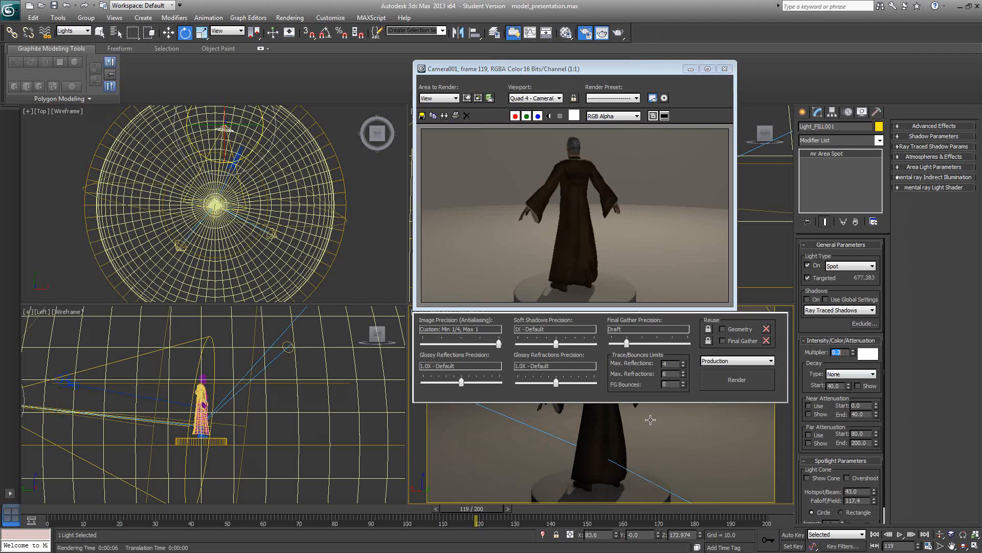
right_click(618, 422)
key("shift+q")
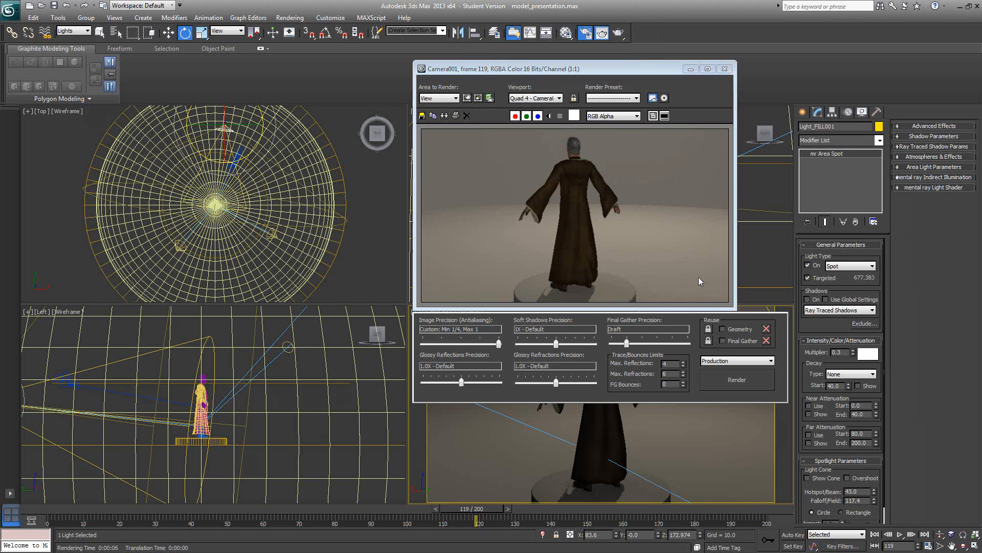
Step: Set the multiplier of Light_FILL001 to 0.35 with Overshoot on, test-render frame 119, and close the rendered image
left_click(841, 352)
left_click(864, 476)
key("shift+q")
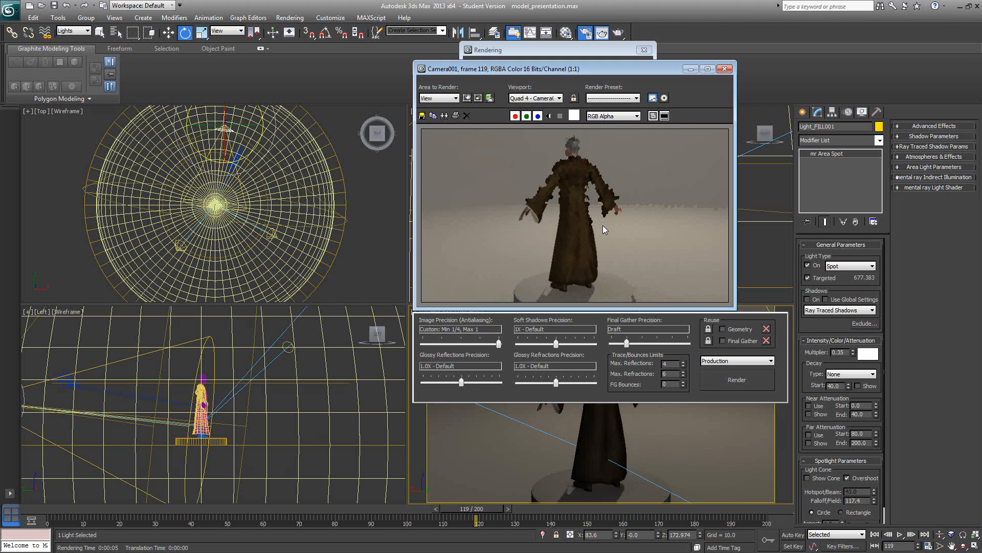
left_click(724, 69)
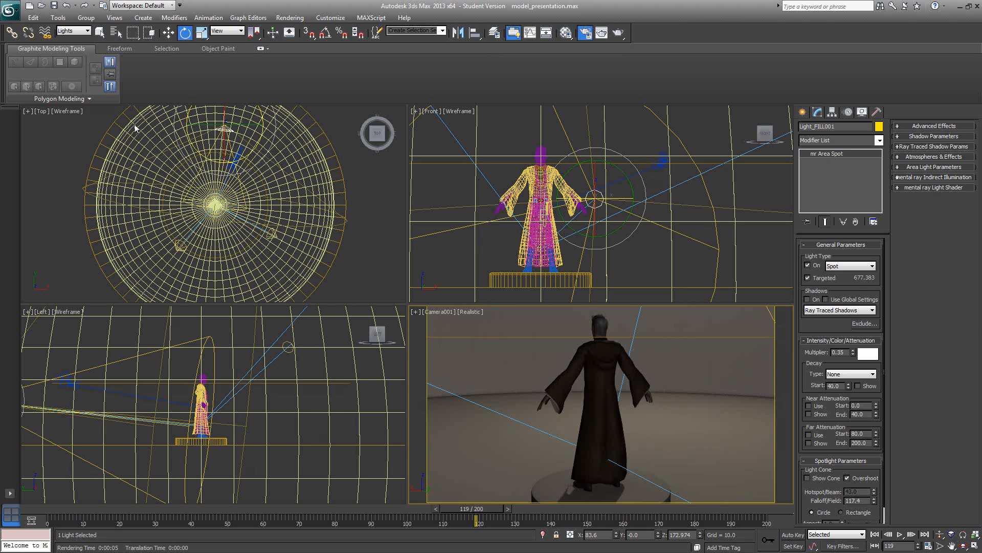
Step: Set the render output width to 1280 in the mental ray render setup
key("F10")
left_click(125, 139)
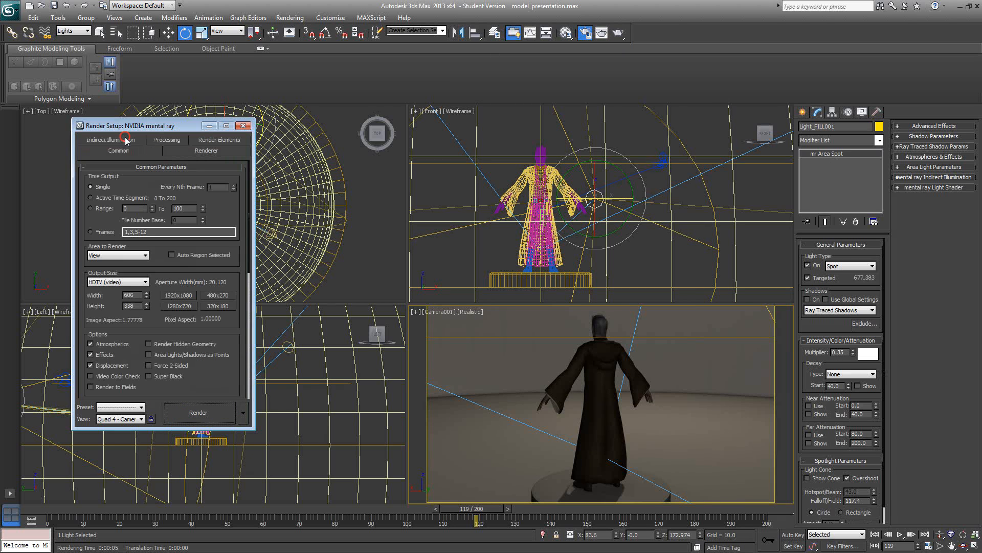
mouse_move(215, 381)
left_mouse_down()
mouse_move(215, 372)
mouse_move(218, 390)
left_mouse_up()
double_click(134, 295)
type("1280")
key("Return")
Step: Set the sampling quality to a minimum of 1 and a maximum of 16 samples per pixel
left_click(183, 151)
left_click(142, 246)
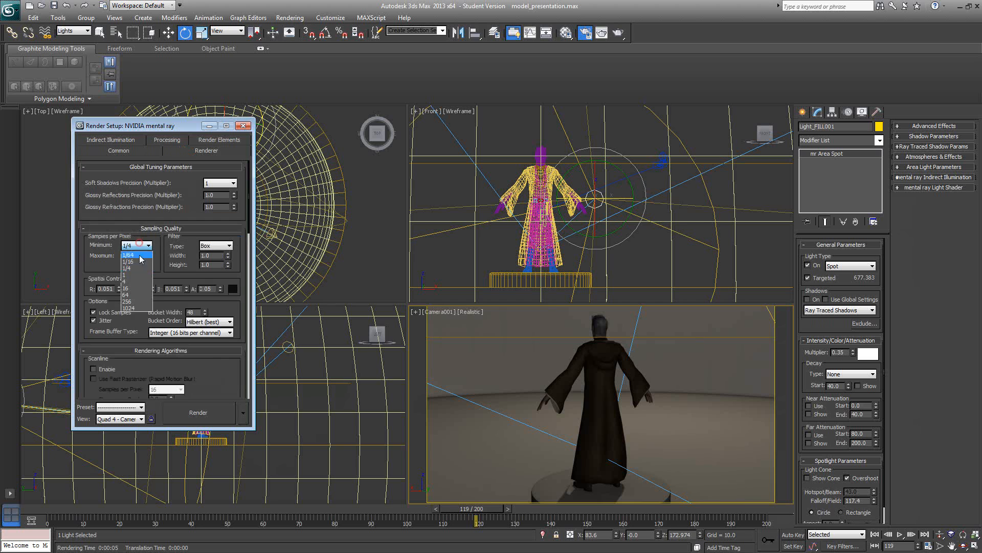
left_click(138, 275)
left_click(138, 256)
left_click(141, 300)
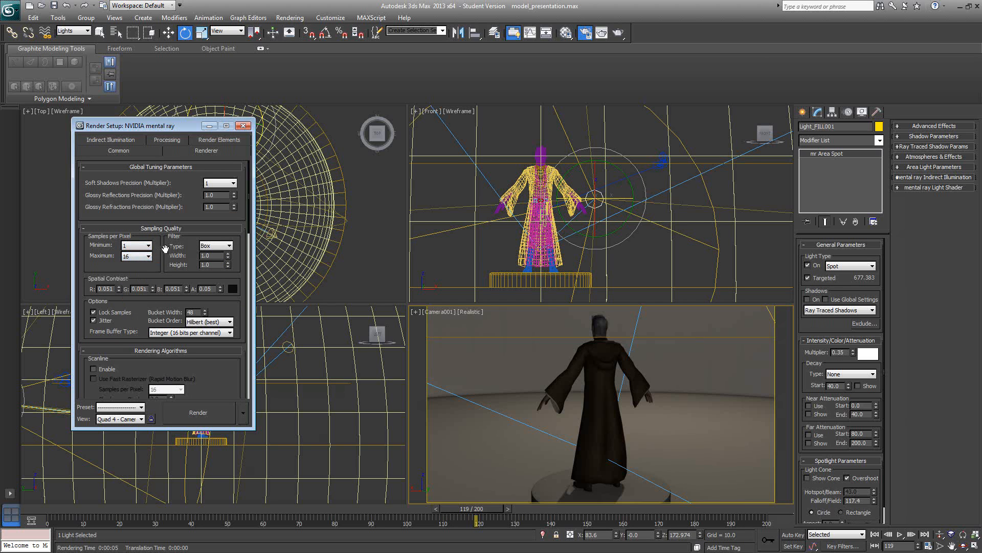
Step: Set the Final Gather precision preset to Medium and save the scene
left_click(133, 141)
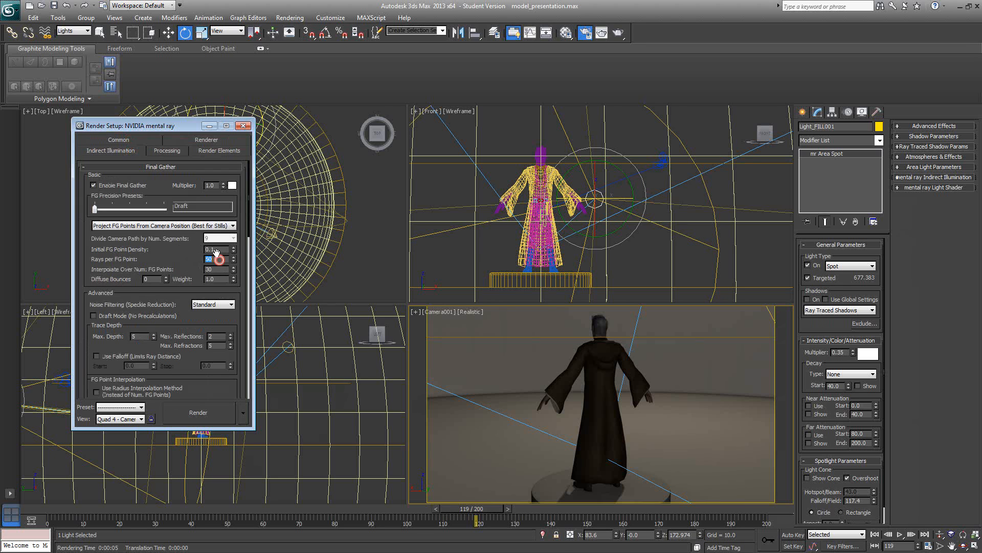
left_click(229, 226)
left_click(227, 227)
left_click_drag(94, 208, 129, 209)
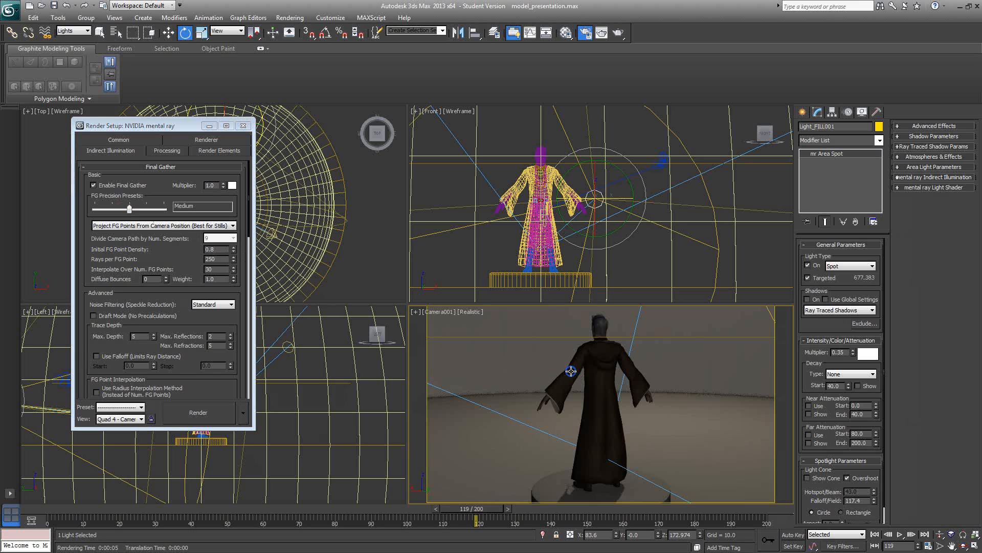
left_click(10, 9)
left_click(35, 99)
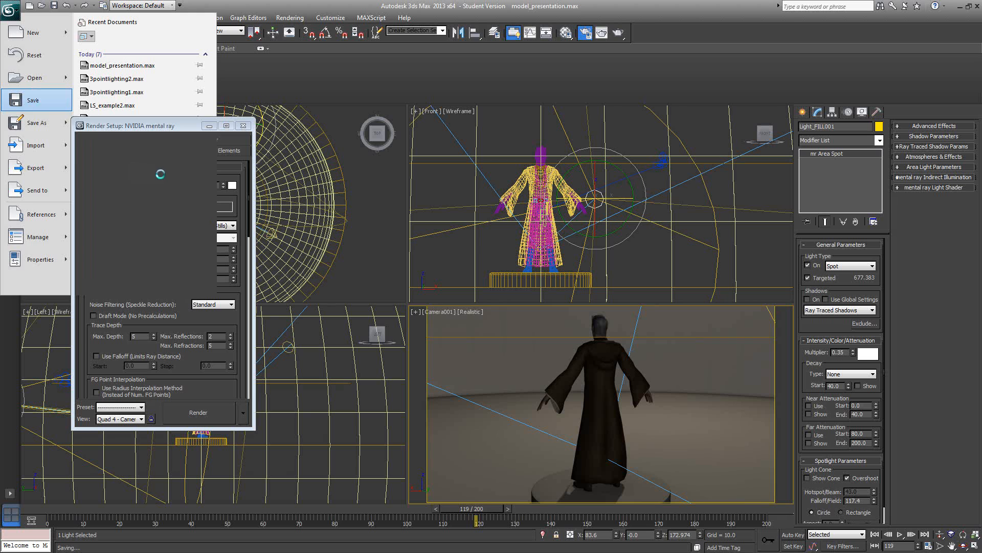
Step: Start defining the render output file, create a folder named frames inside renderoutput, and open it
left_click(118, 141)
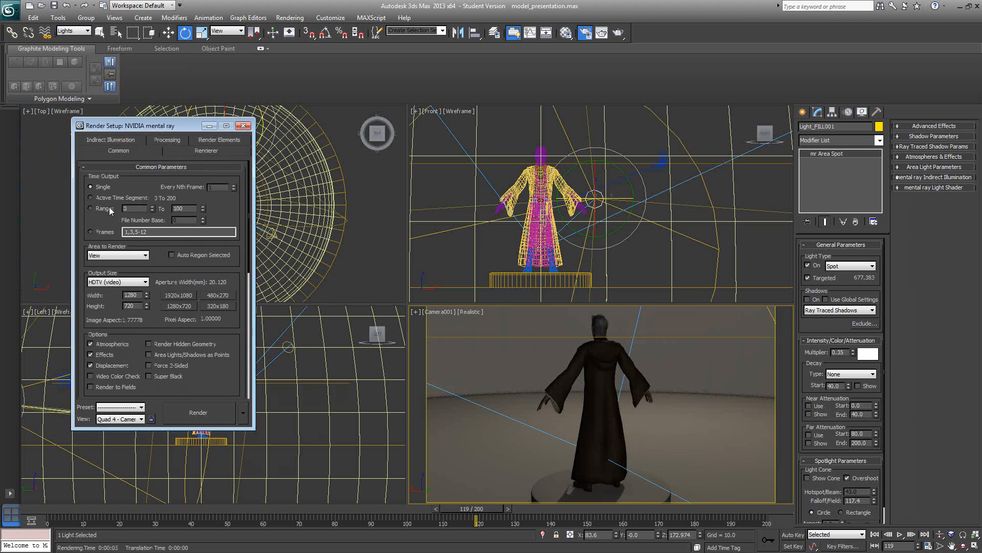
left_click(181, 211)
left_click_drag(224, 363, 203, 187)
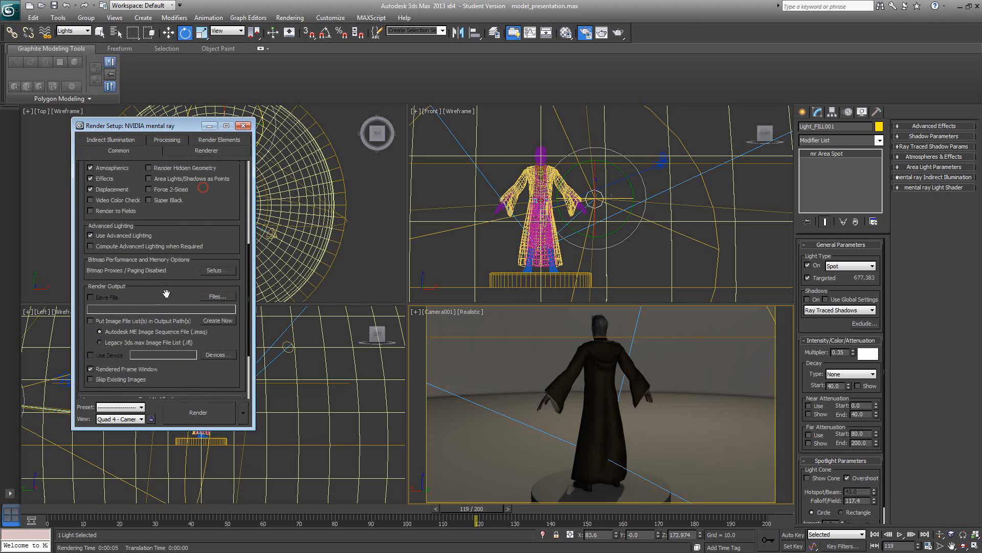
left_click(217, 296)
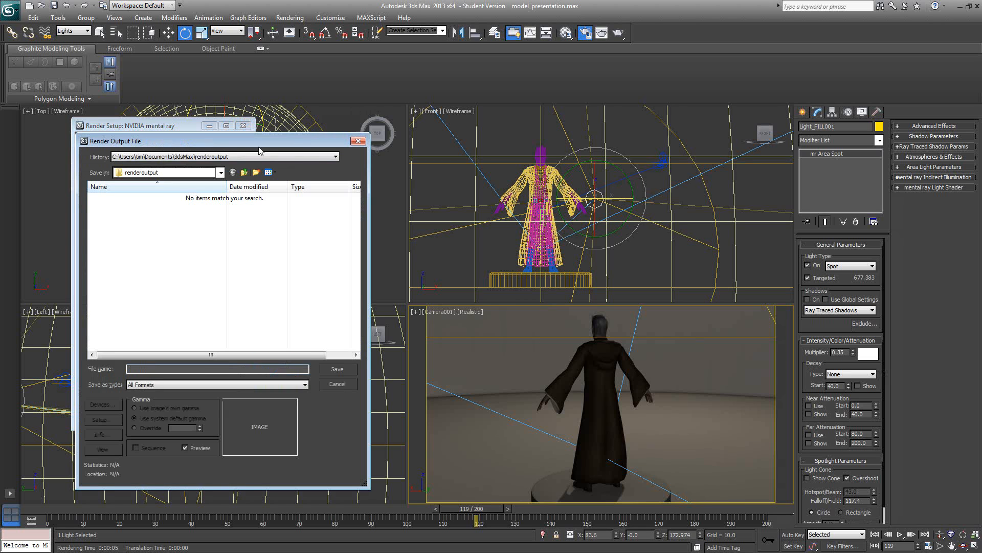
left_click_drag(219, 140, 352, 137)
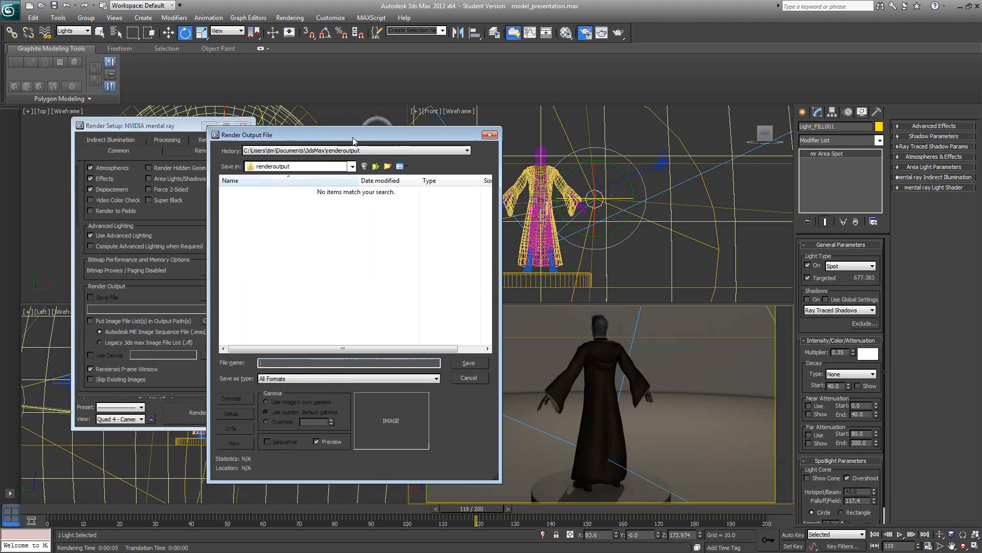
left_click(387, 166)
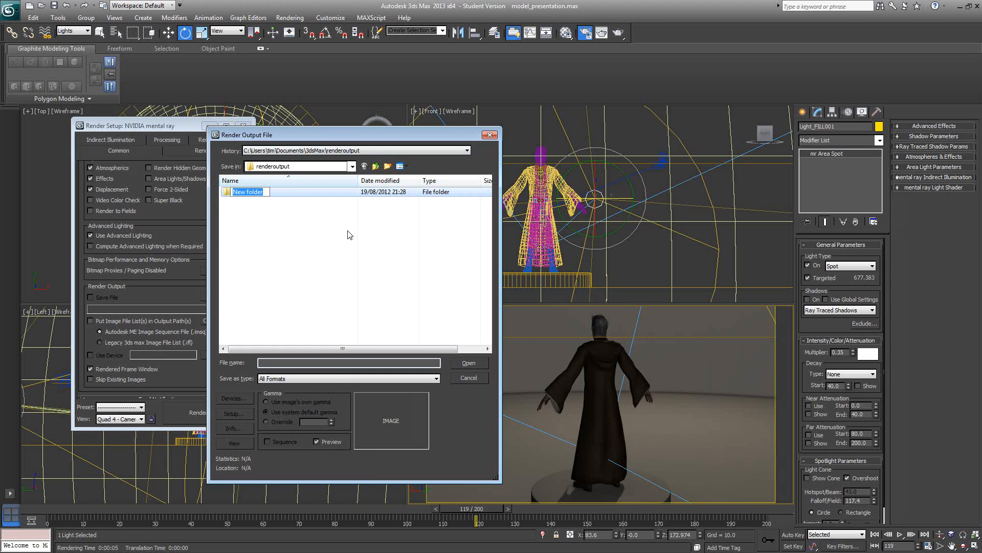
type("frames")
key("Return")
double_click(259, 192)
Step: Choose the Targa image format for the render output and name the file jedi_frame in the frames folder
left_click(333, 379)
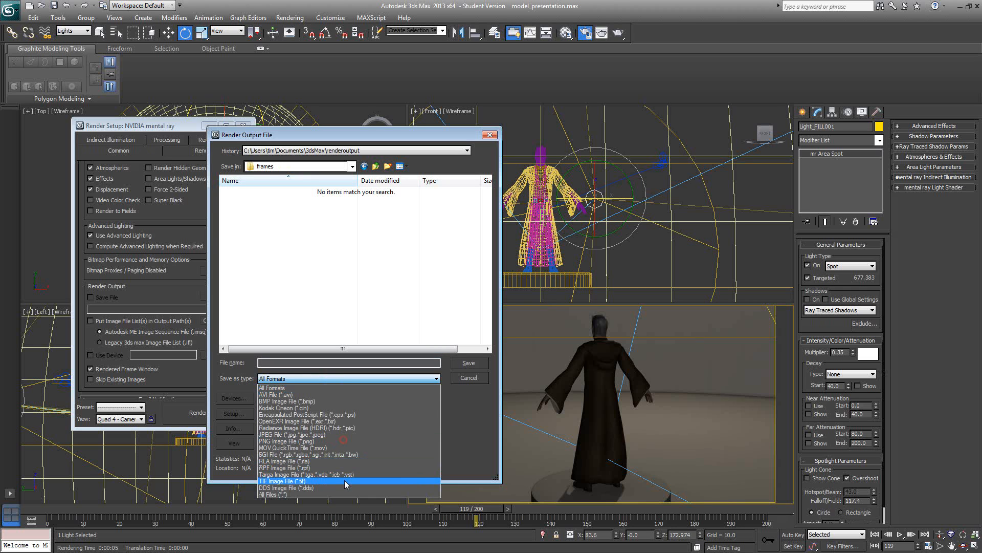
left_click(327, 475)
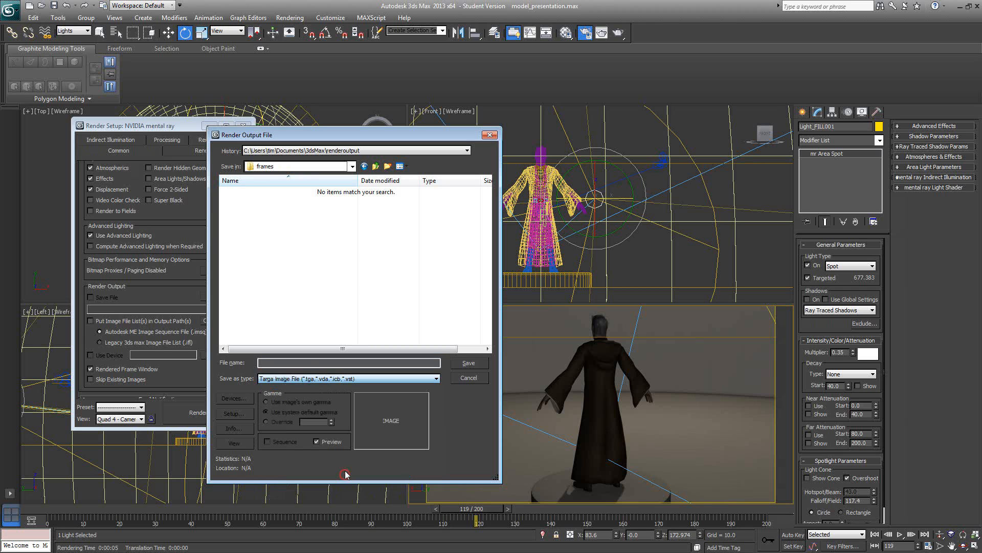
left_click(307, 364)
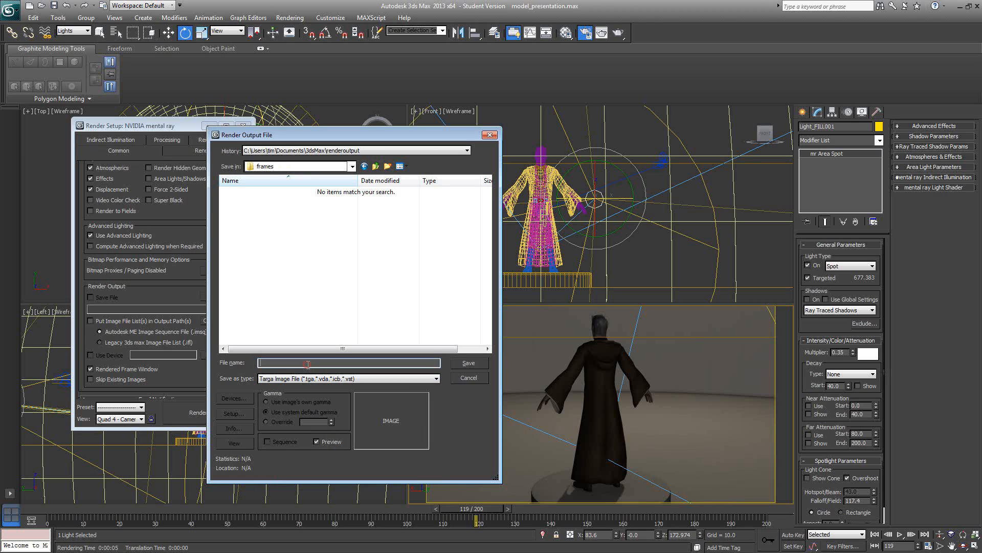
left_click(341, 379)
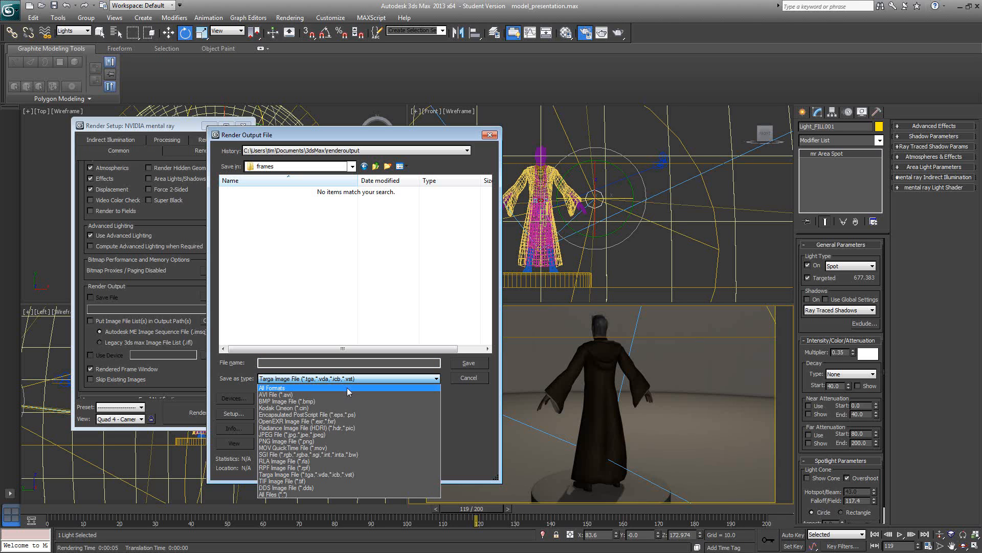
left_click(307, 474)
left_click(280, 362)
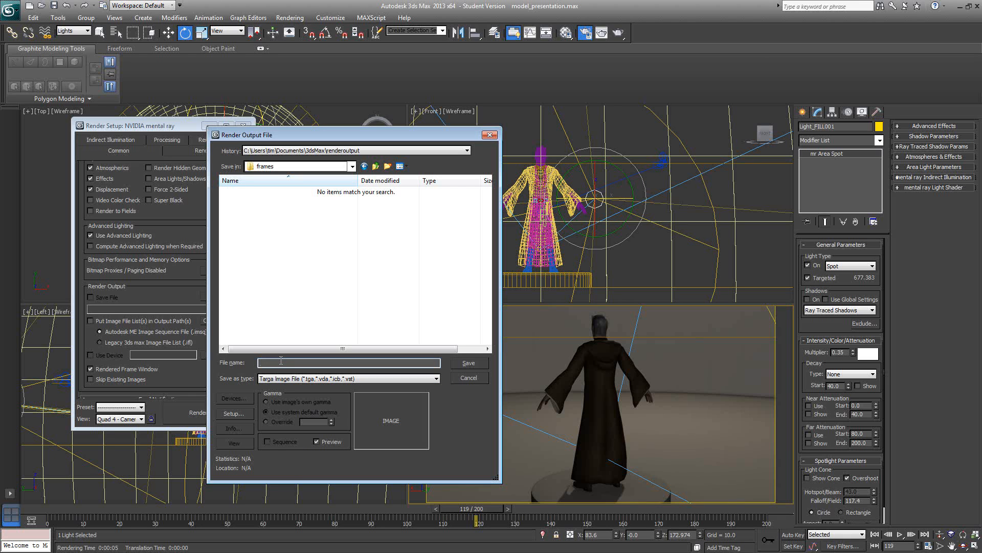
type("jedi_frame")
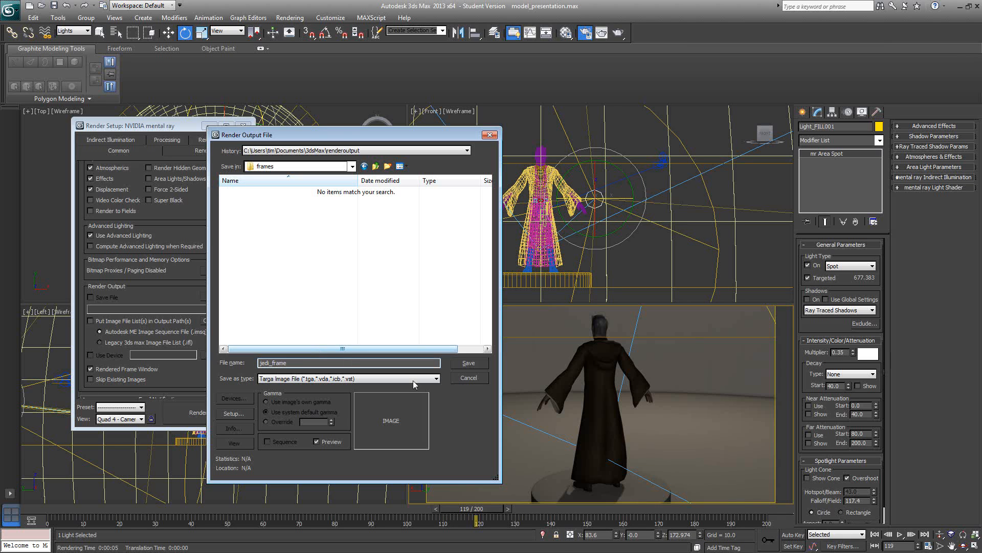
Step: Save the render output file definition with the Targa image set to 24 bits per pixel
left_click(471, 363)
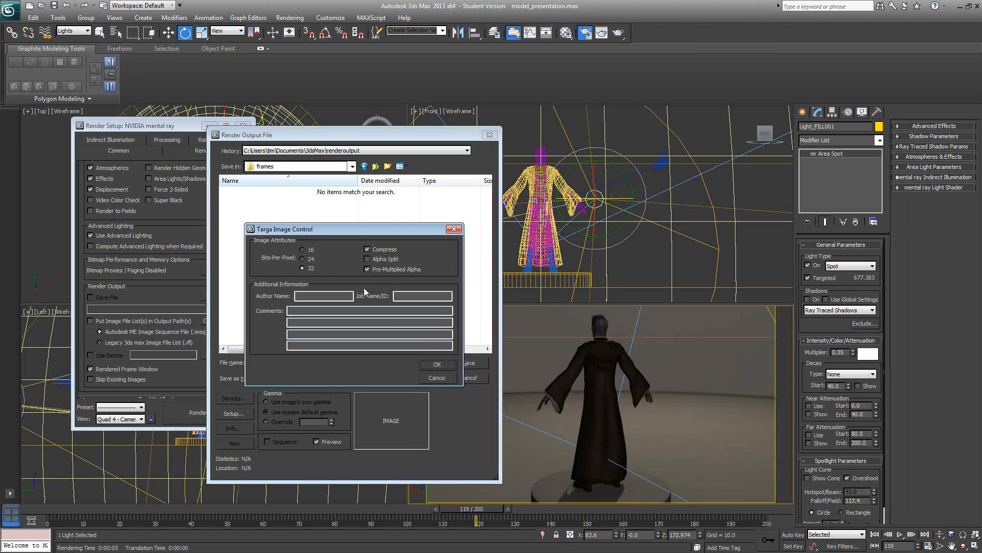
left_click(305, 259)
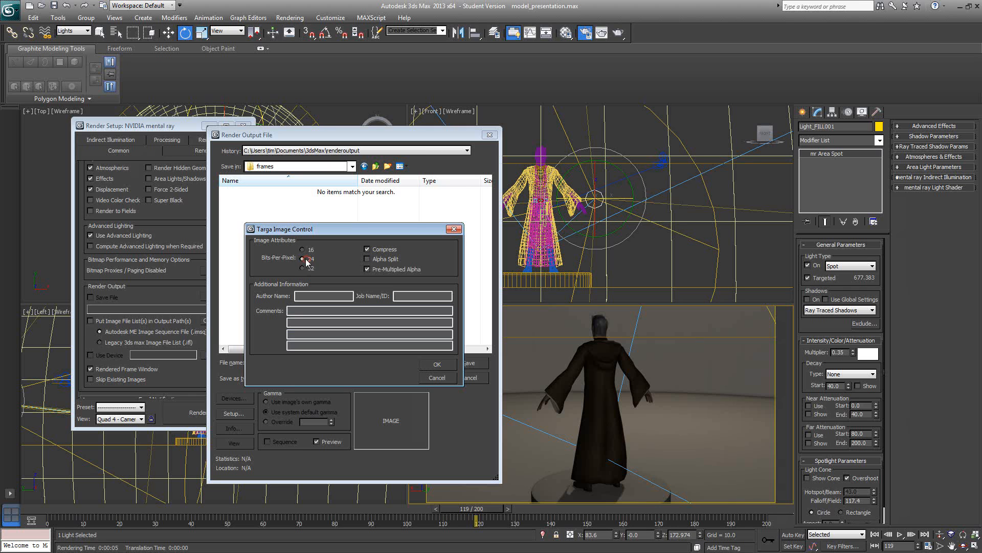
left_click(437, 364)
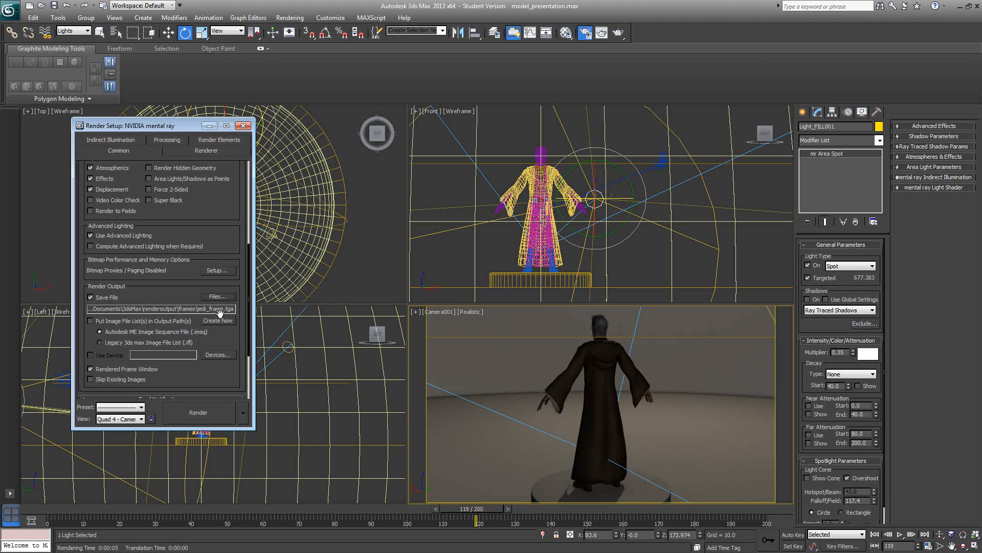
Step: Start rendering the camera view for frames 0 to 200 and examine the sampling settings in the render progress window
left_click_drag(217, 224, 230, 273)
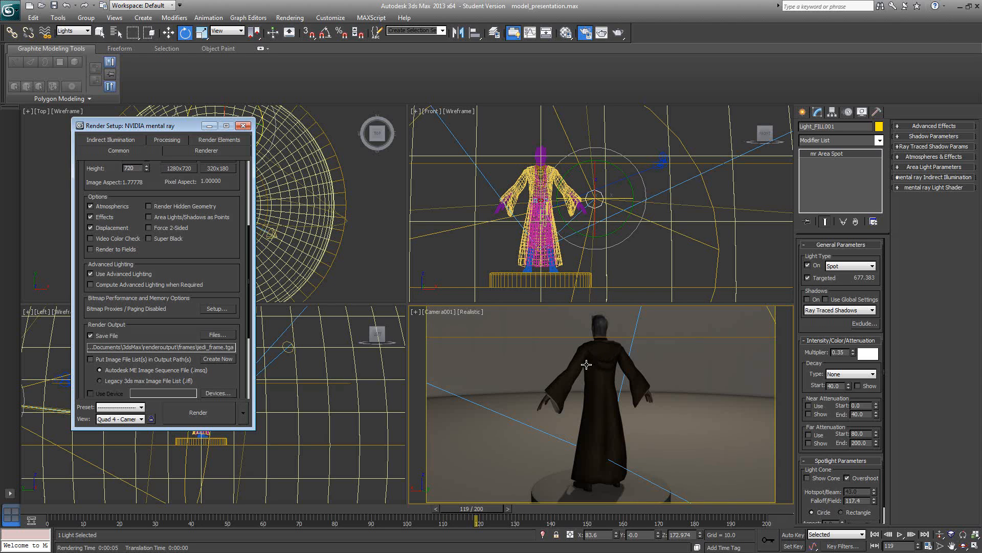
left_click_drag(227, 276, 221, 300)
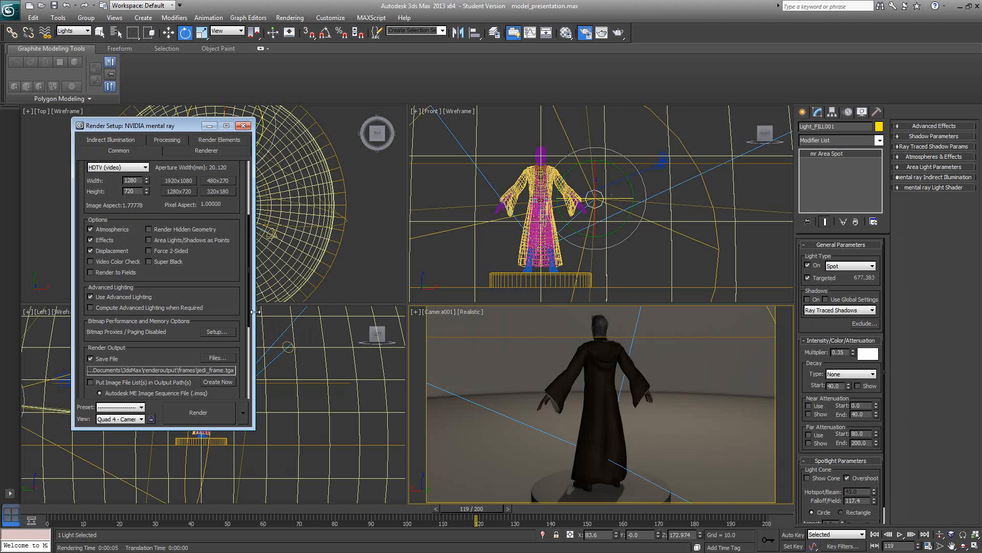
left_click_drag(210, 266, 218, 346)
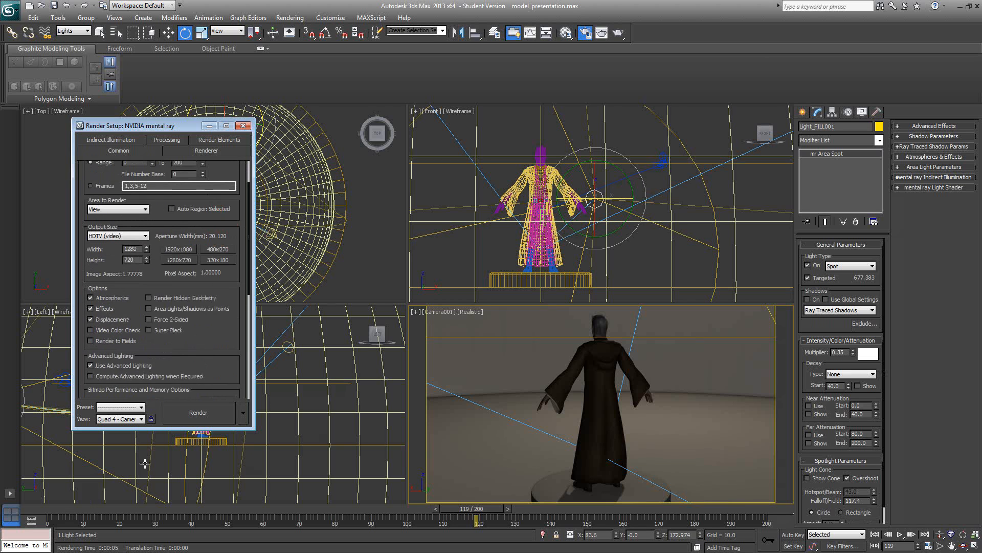
scroll(228, 317, "up", 3)
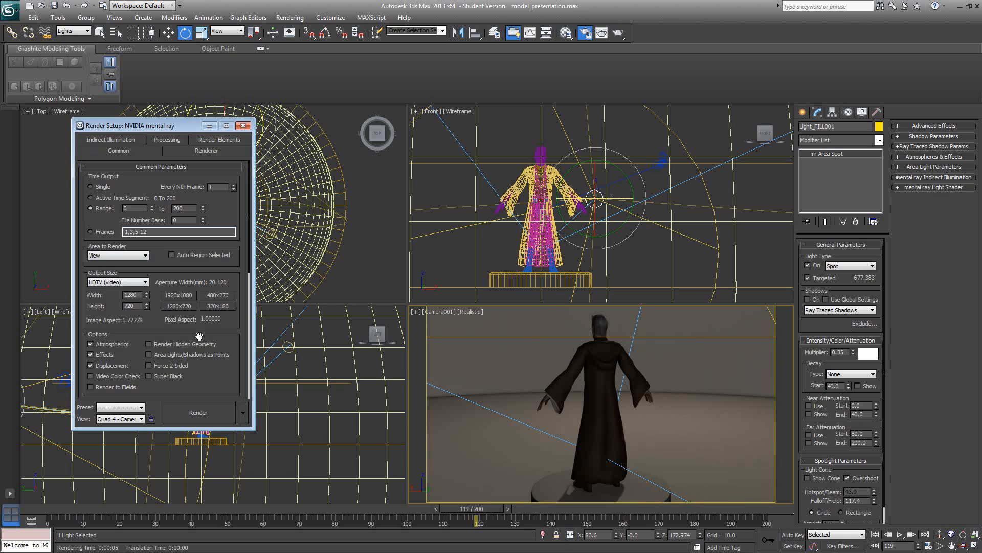
left_click(213, 411)
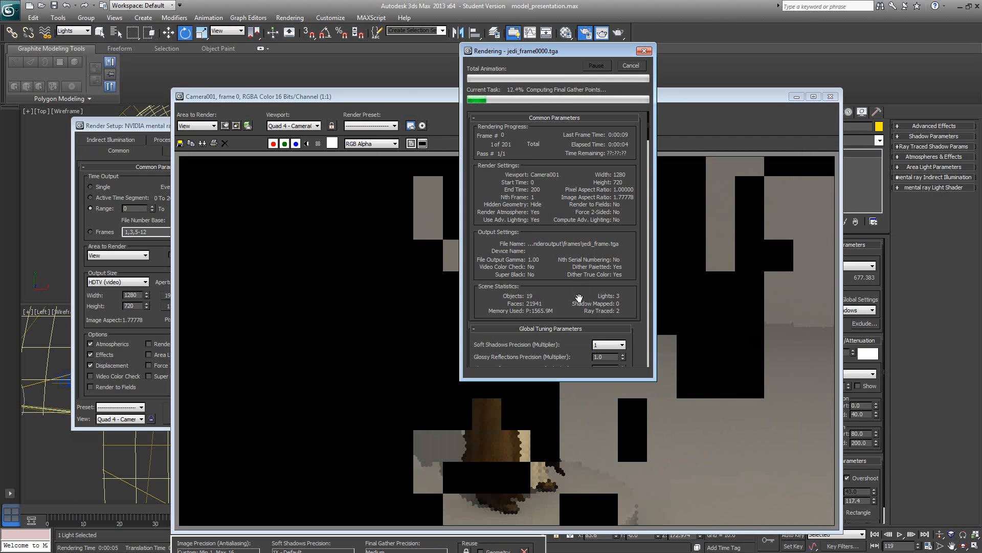
scroll(573, 230, "down", 3)
scroll(568, 224, "down", 5)
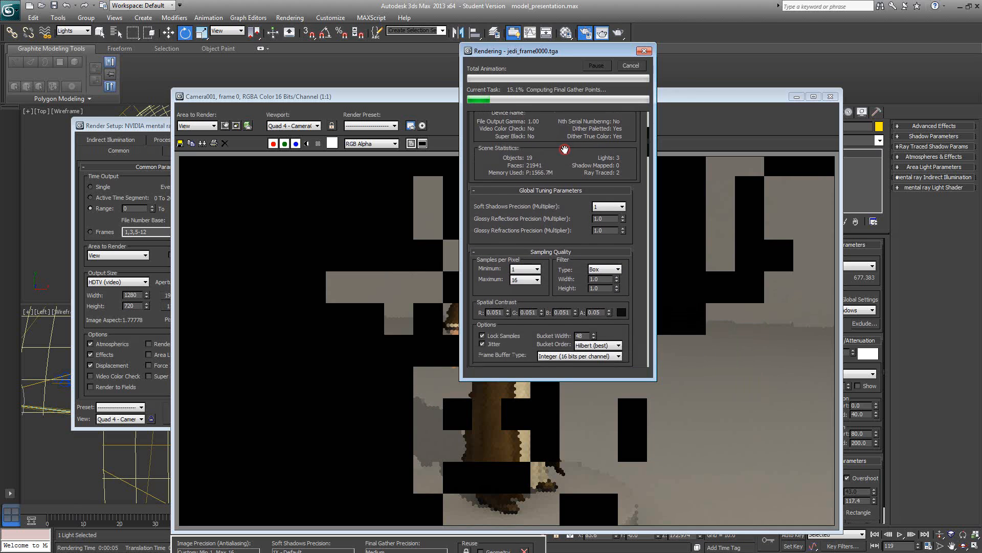
left_click_drag(532, 263, 525, 199)
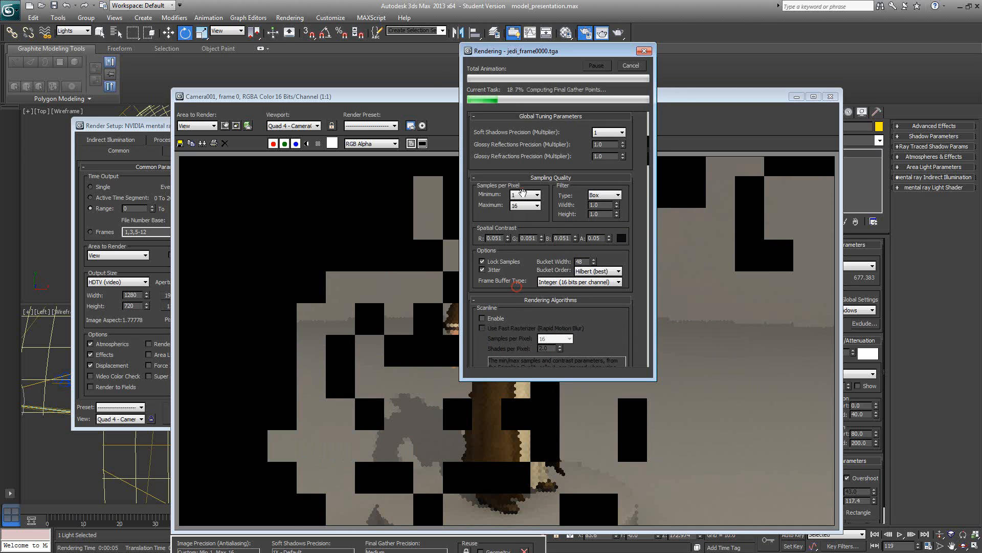
left_click(400, 102)
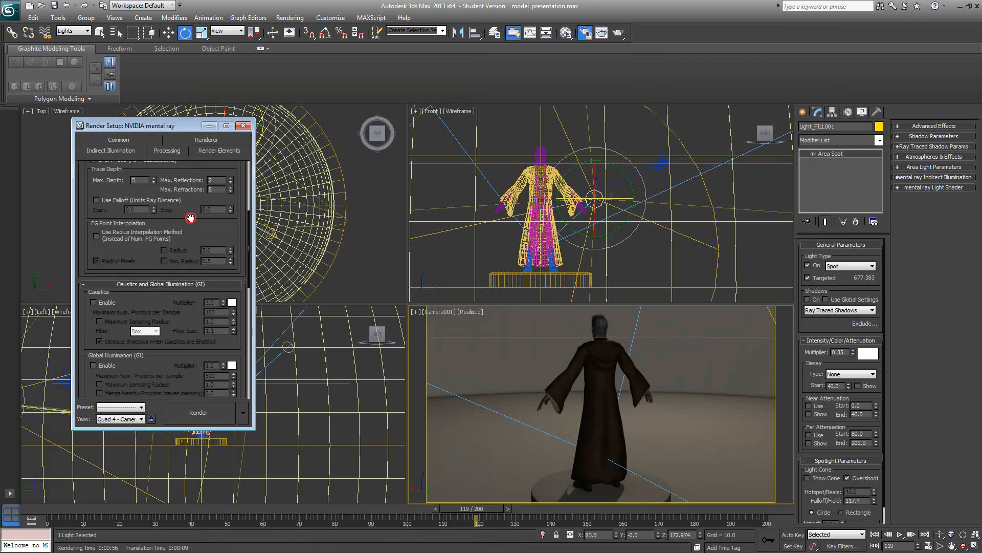
Step: Set the Final Gather map caching to Incrementally Add FG Points to FG Map Files
left_click_drag(190, 218, 181, 242)
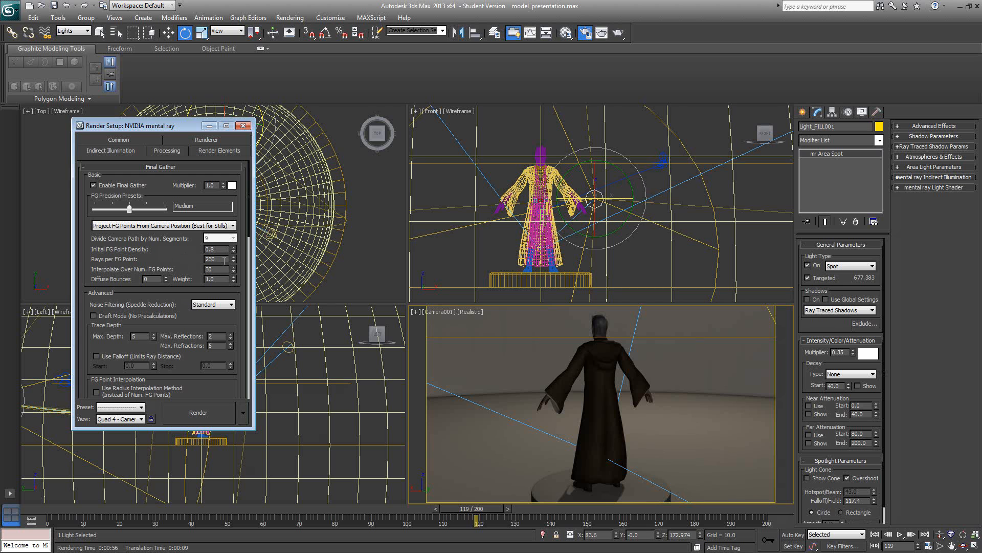
scroll(194, 324, "down", 5)
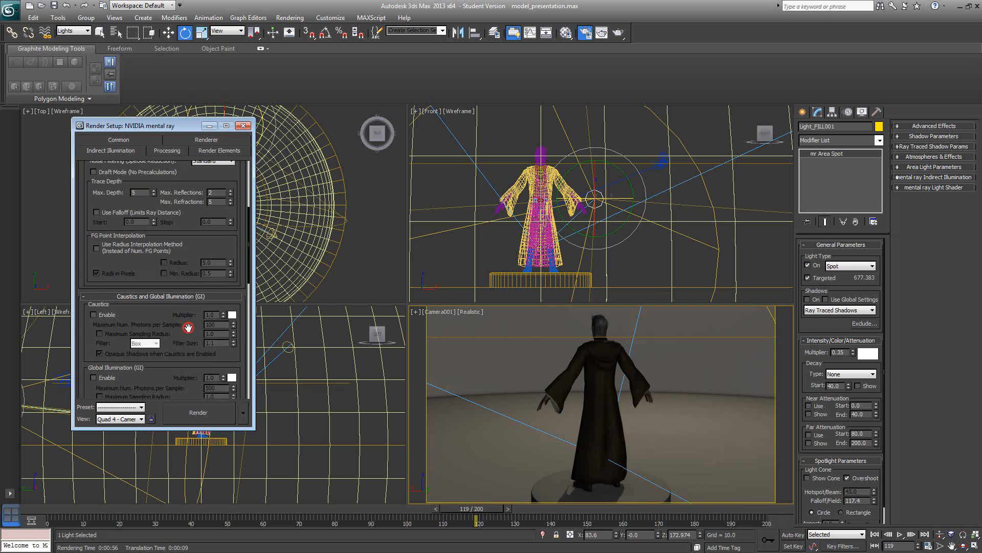
scroll(189, 328, "down", 10)
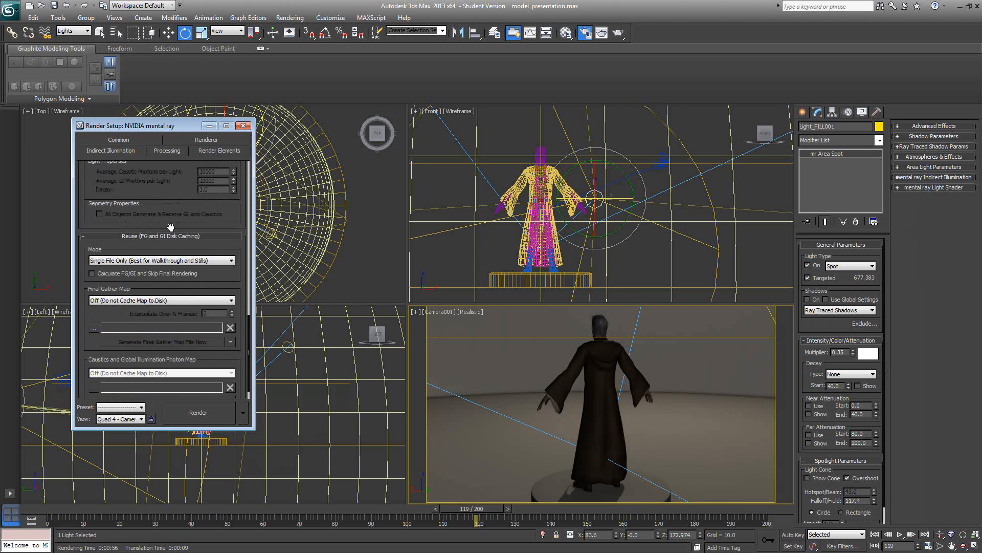
scroll(124, 244, "down", 1)
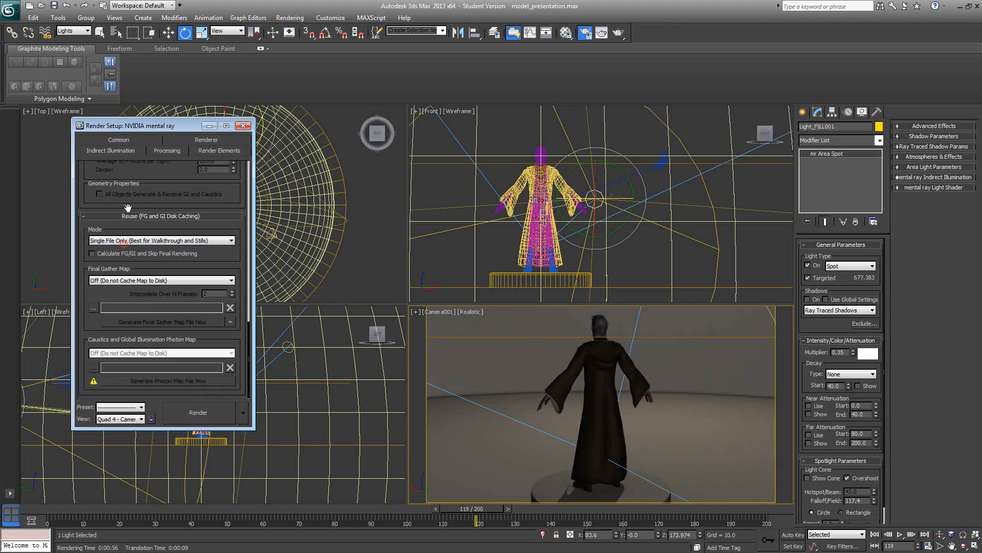
left_click(162, 224)
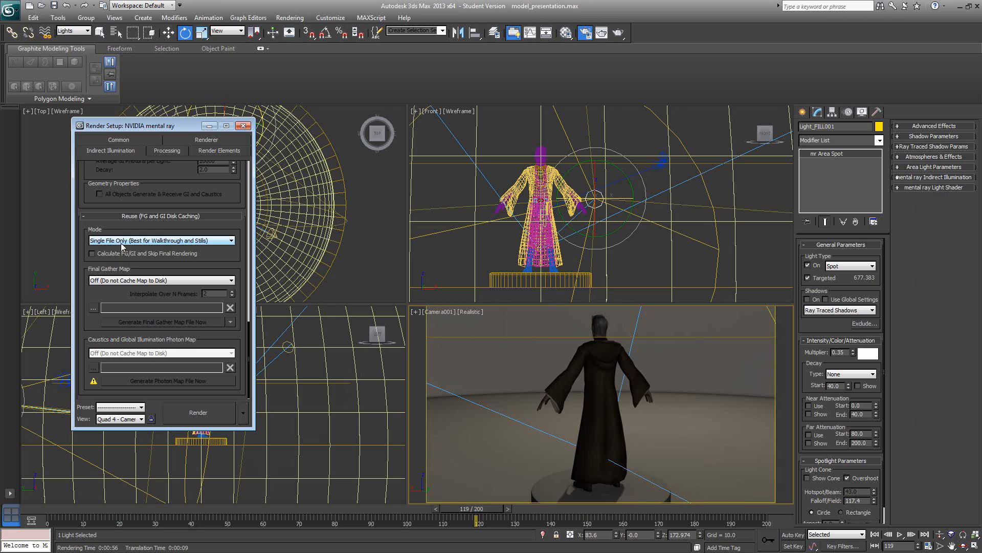
left_click(130, 280)
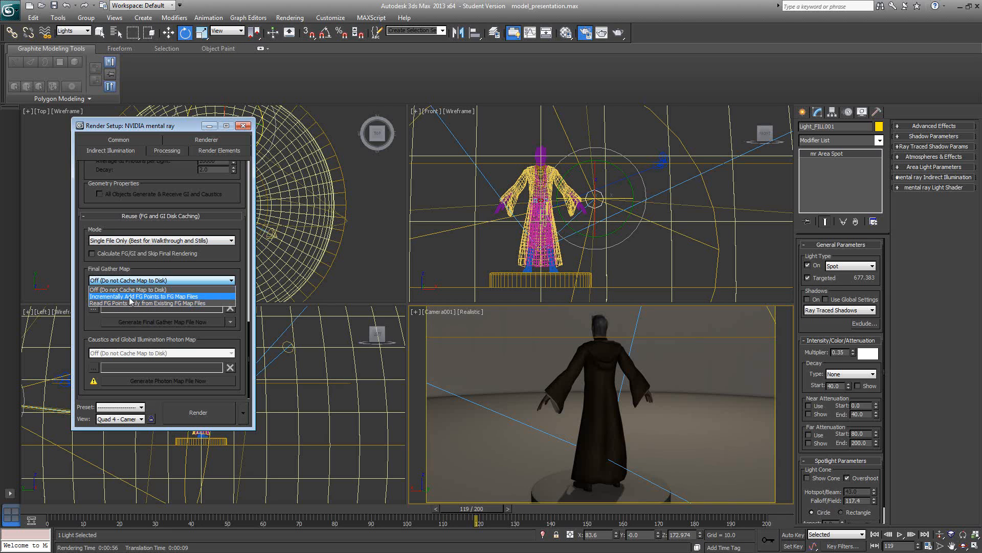
left_click(121, 296)
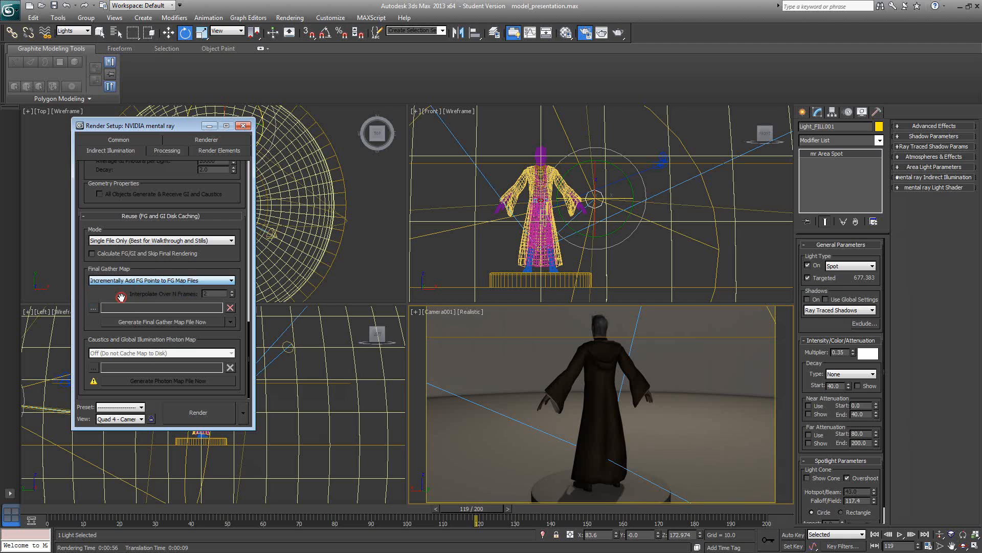
Step: Define the Final Gather map file as jedi_FG in the renderassets folder
left_click(93, 308)
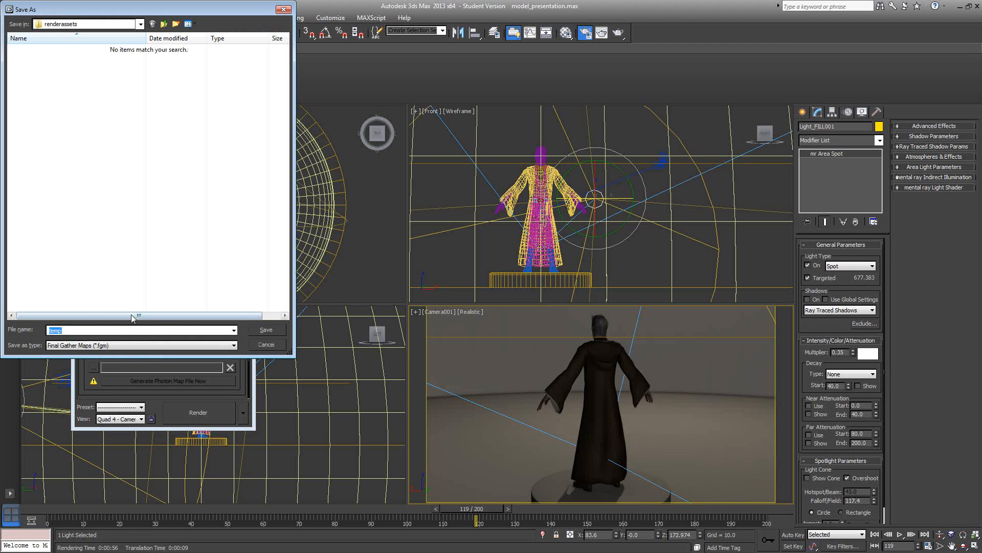
type("jedi_FG")
left_click(266, 329)
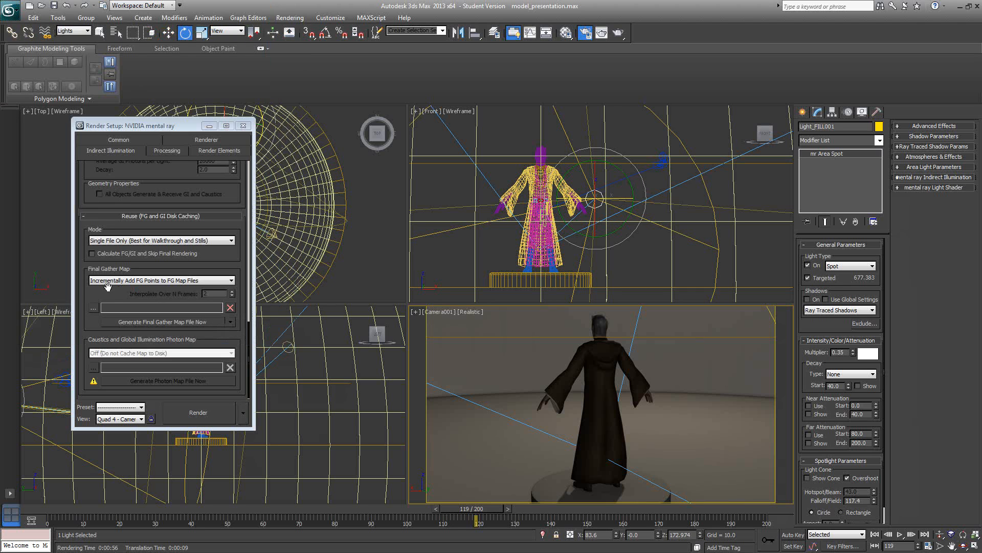
Step: Review the Final Gather, caustics and global illumination settings in the render setup
scroll(182, 372, "up", 5)
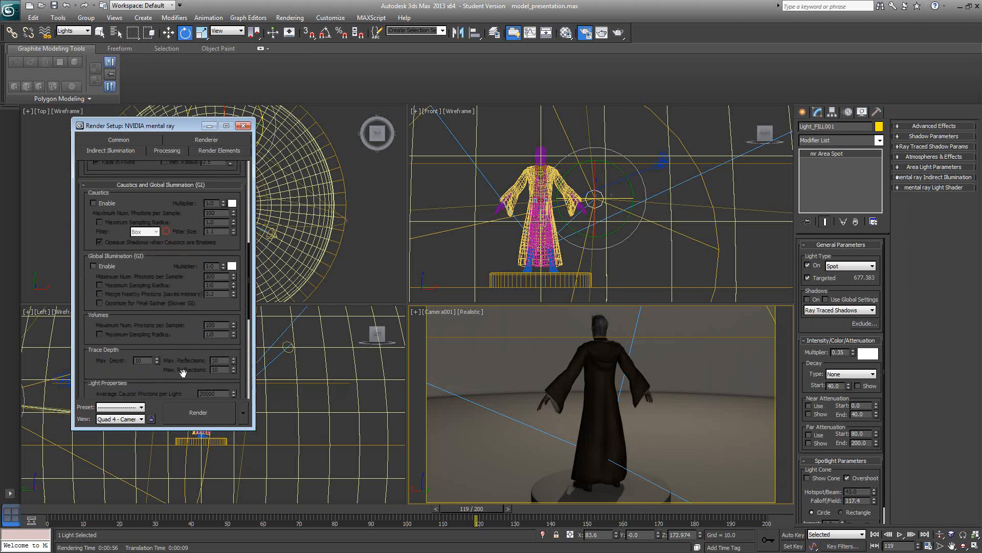
scroll(183, 372, "up", 5)
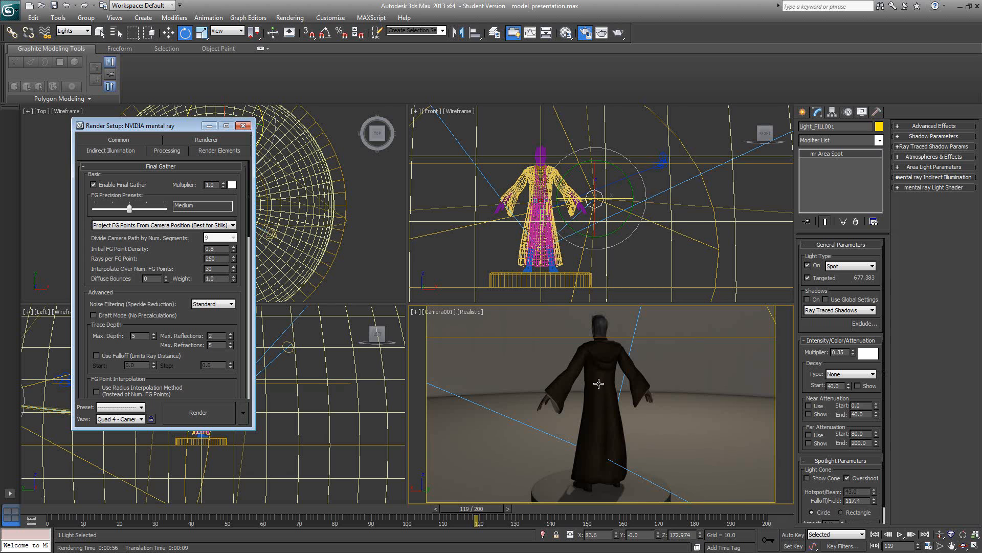
left_click_drag(189, 252, 185, 150)
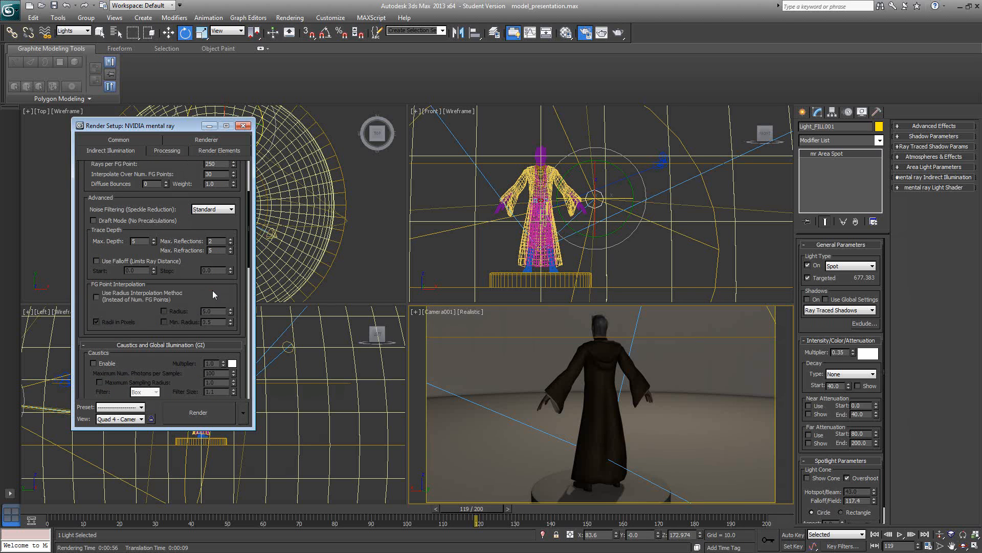
left_click_drag(216, 289, 204, 199)
left_click_drag(190, 300, 175, 196)
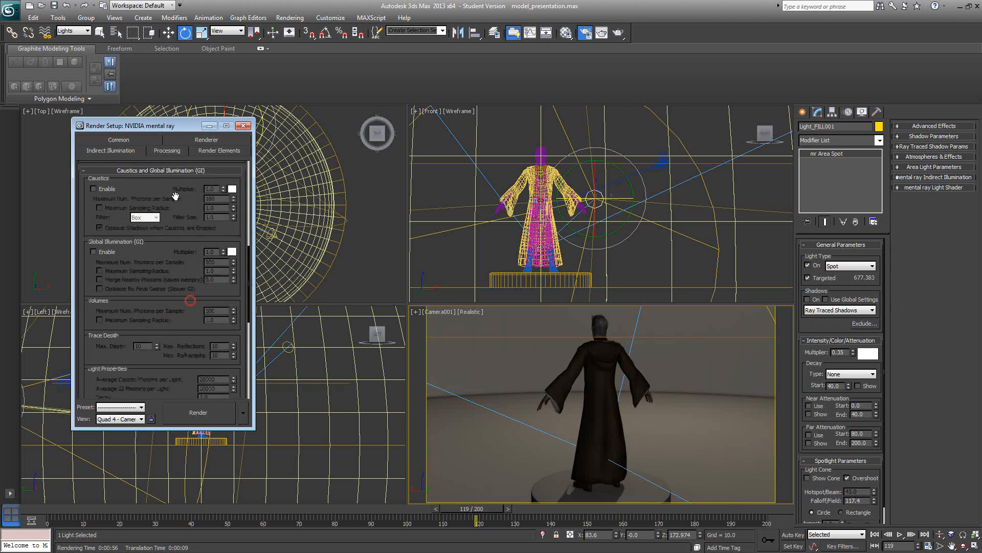
left_click_drag(175, 274, 200, 415)
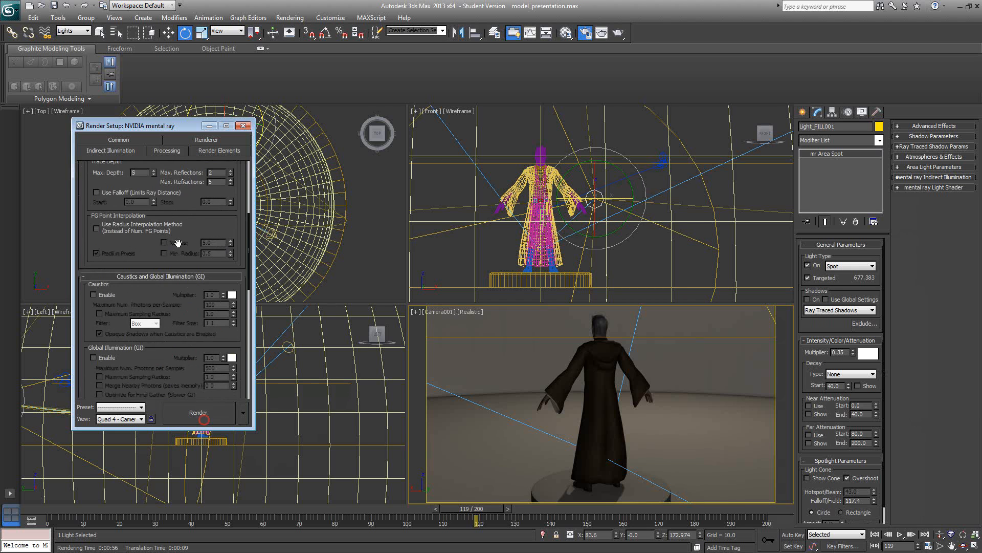
left_click_drag(191, 212, 195, 330)
Step: Start the render of the 0 to 200 frame range from the camera and move the progress window off the rendered figure
left_click(132, 139)
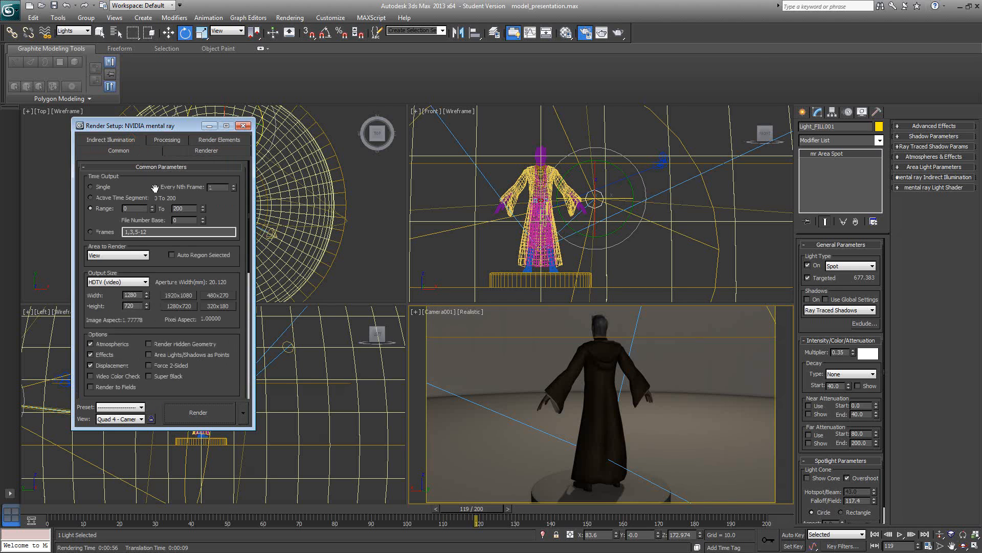
left_click_drag(221, 384, 220, 347)
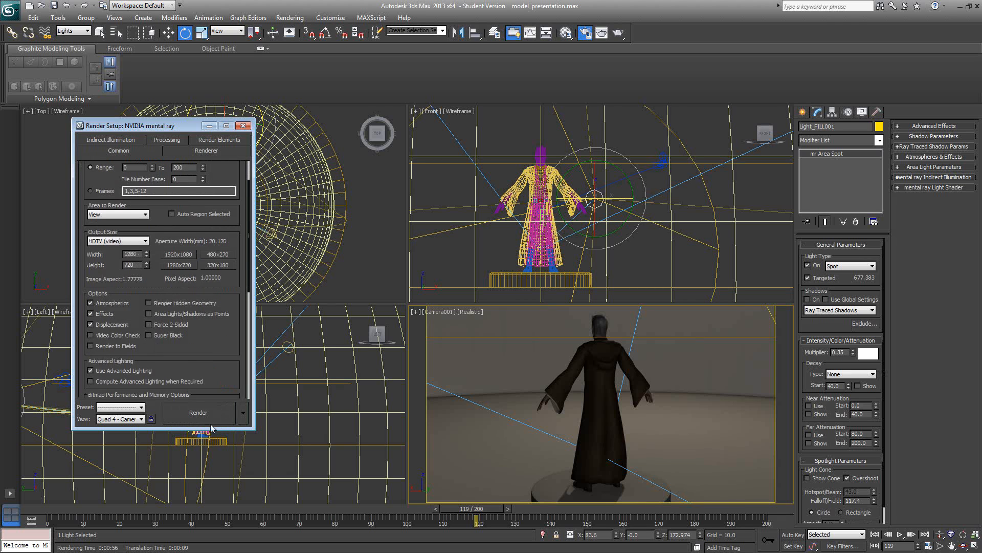
left_click(199, 413)
left_click(466, 293)
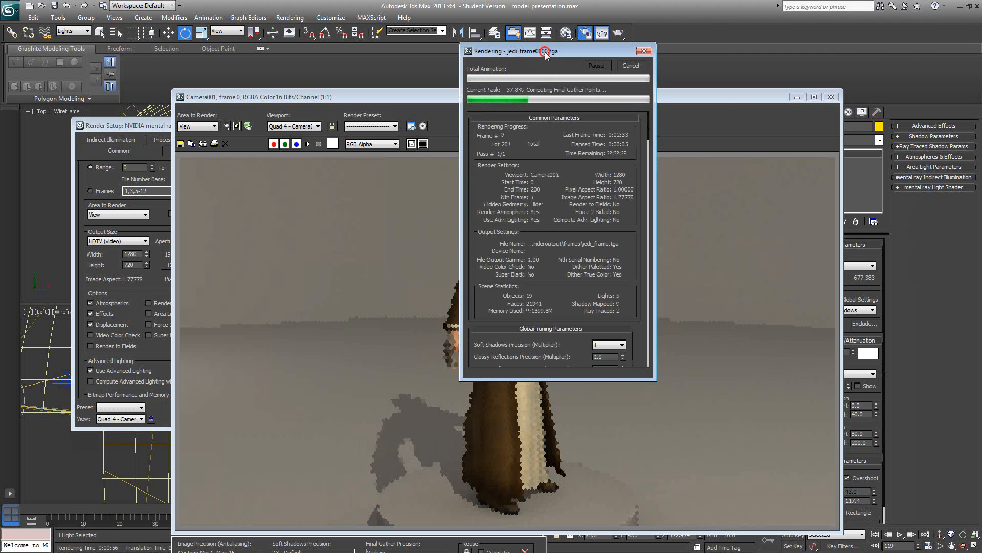
left_click_drag(545, 54, 859, 146)
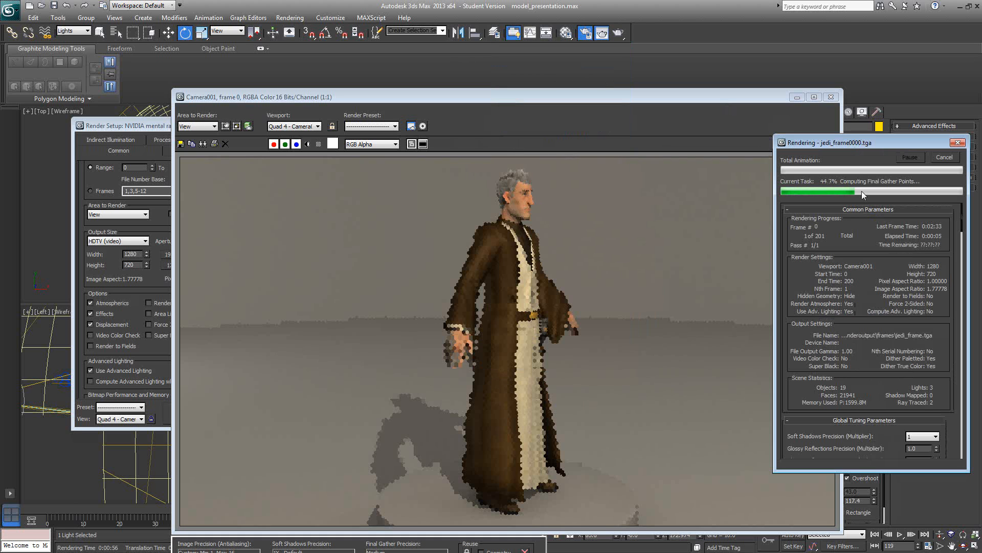
Step: Move the rendered frame window clear of the rendering progress window
left_click(689, 94)
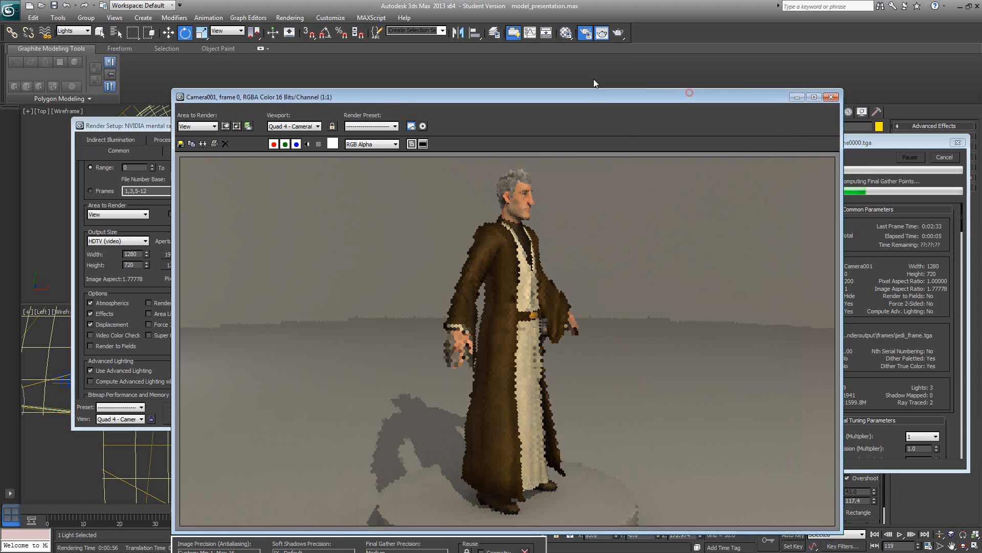
left_click_drag(594, 79, 585, 78)
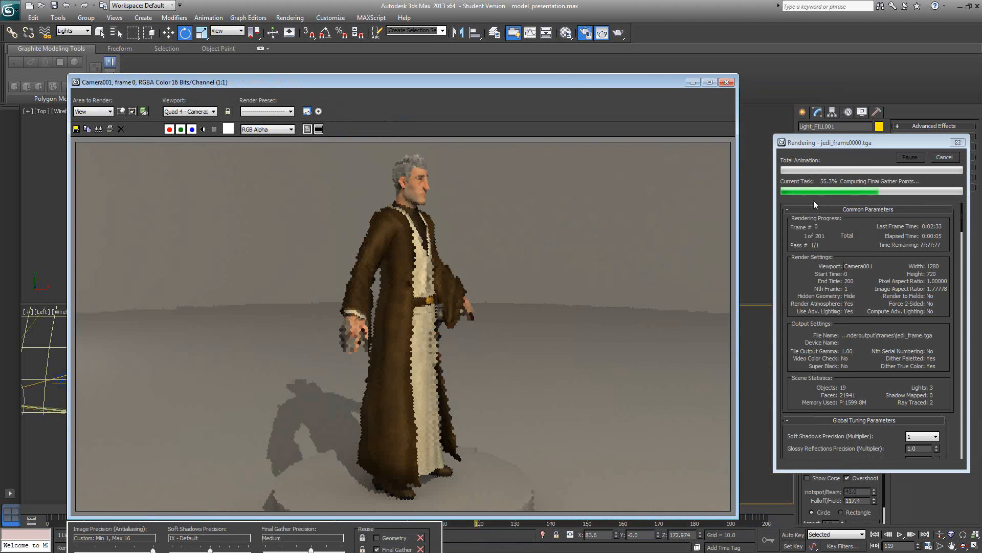
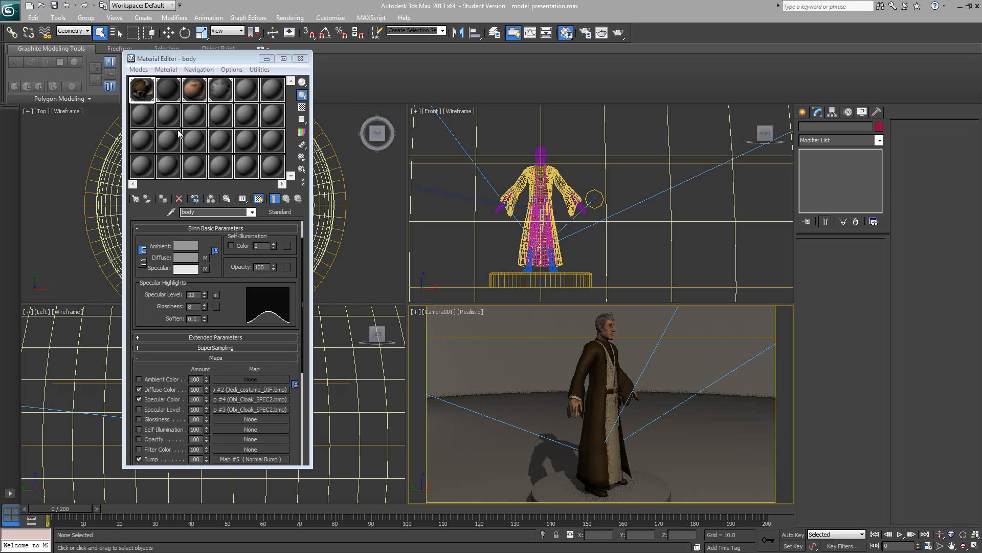
Step: Convert the body material to a Composite material, keeping the old material as sub-material
left_click(270, 211)
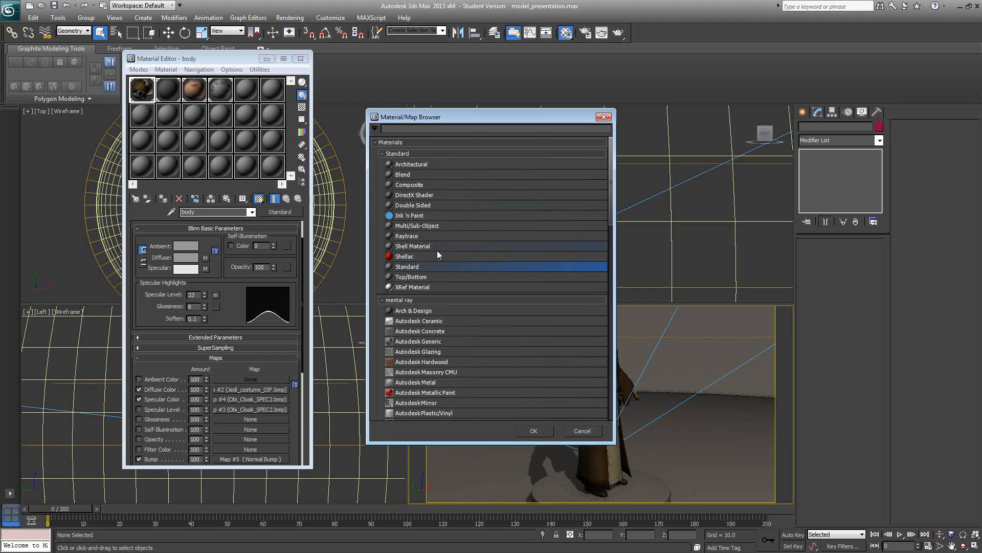
left_click(407, 186)
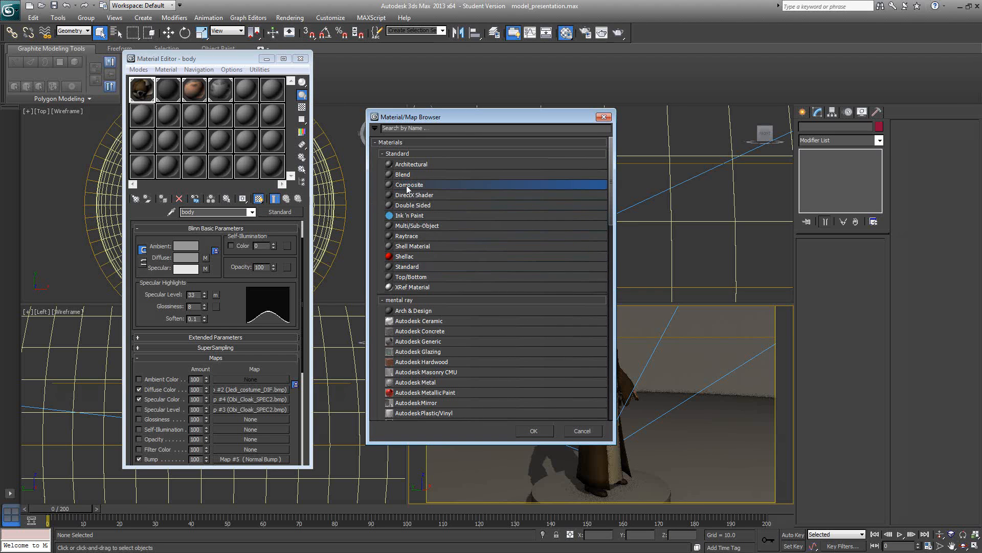
left_click(535, 432)
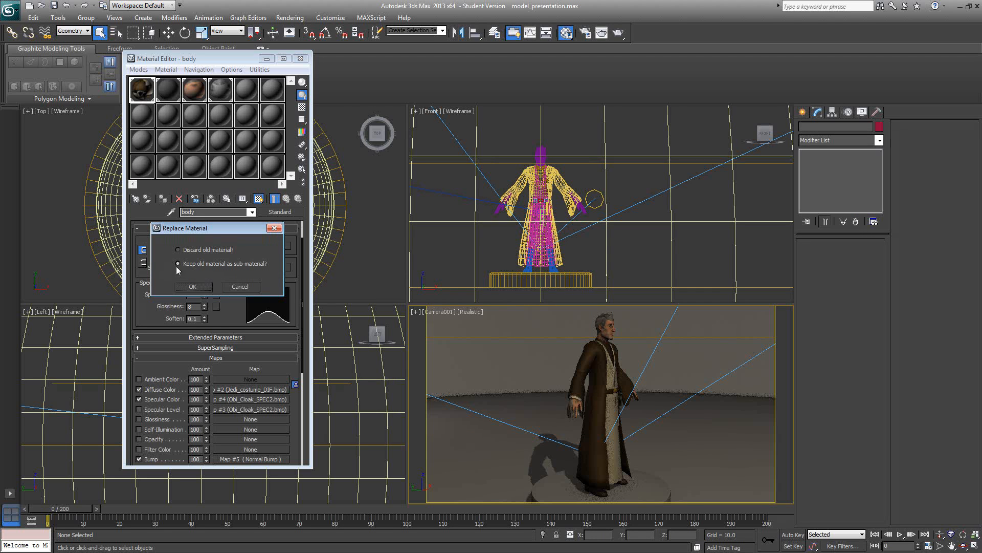
left_click(193, 285)
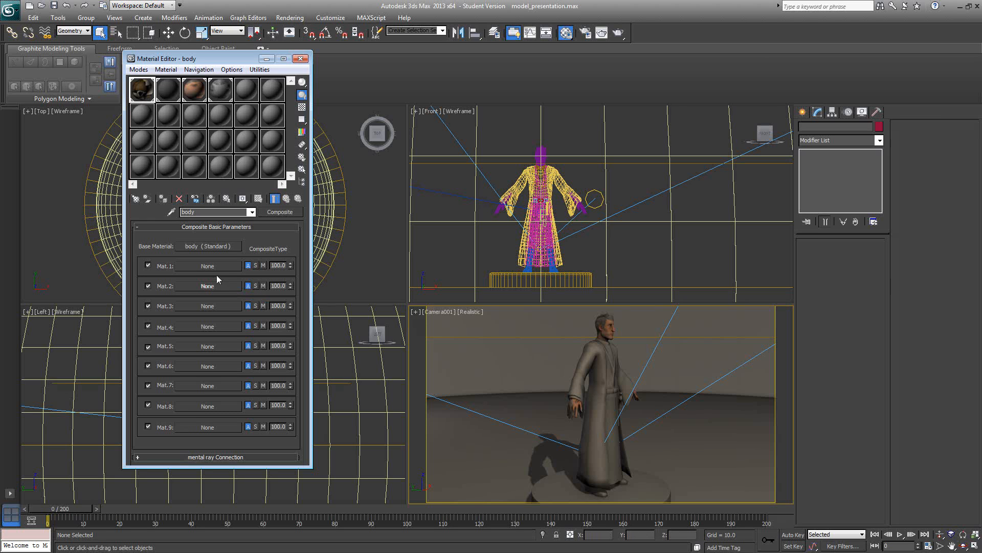
Step: Add a Standard material with Wire enabled as Mat. 1 of the body composite and preview it on the enlarged sample
left_click(201, 266)
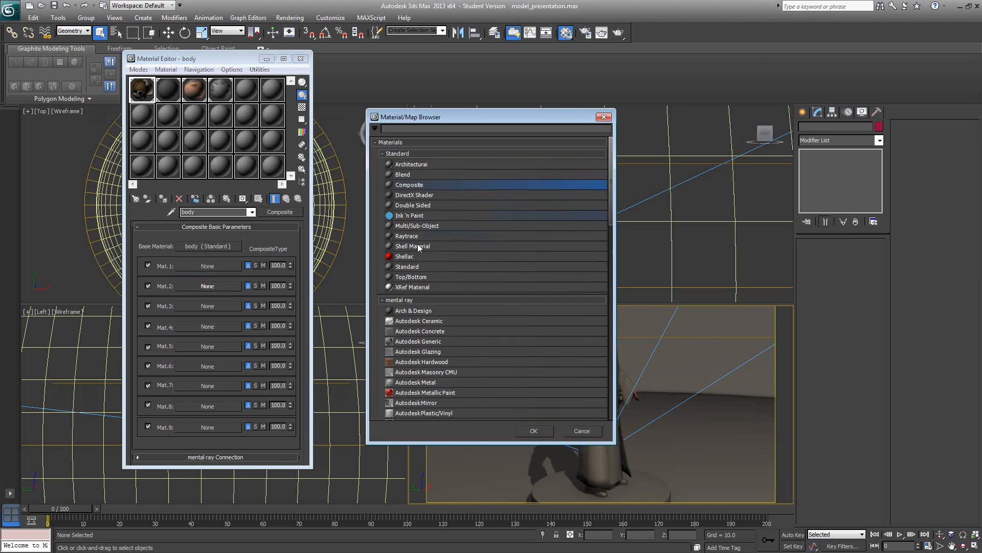
double_click(409, 267)
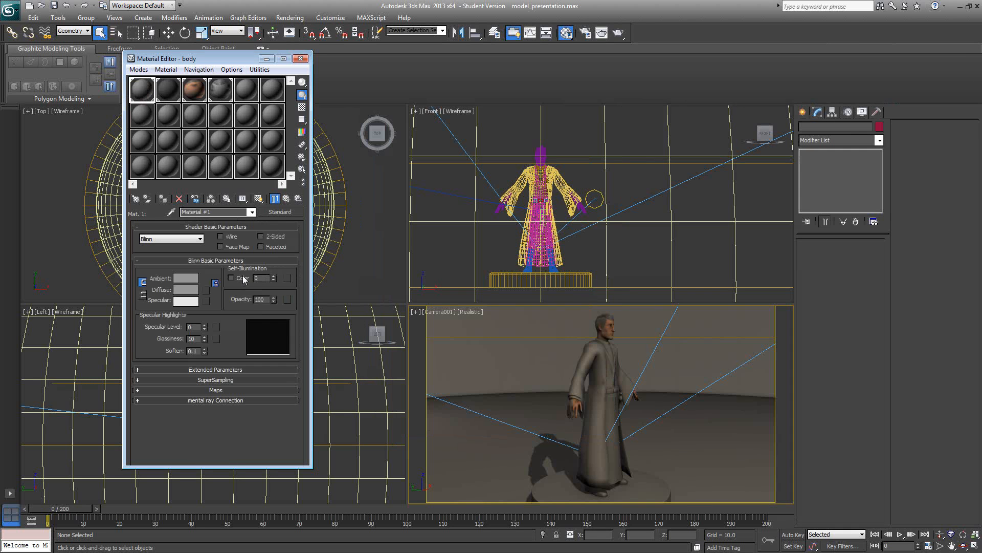
left_click(221, 237)
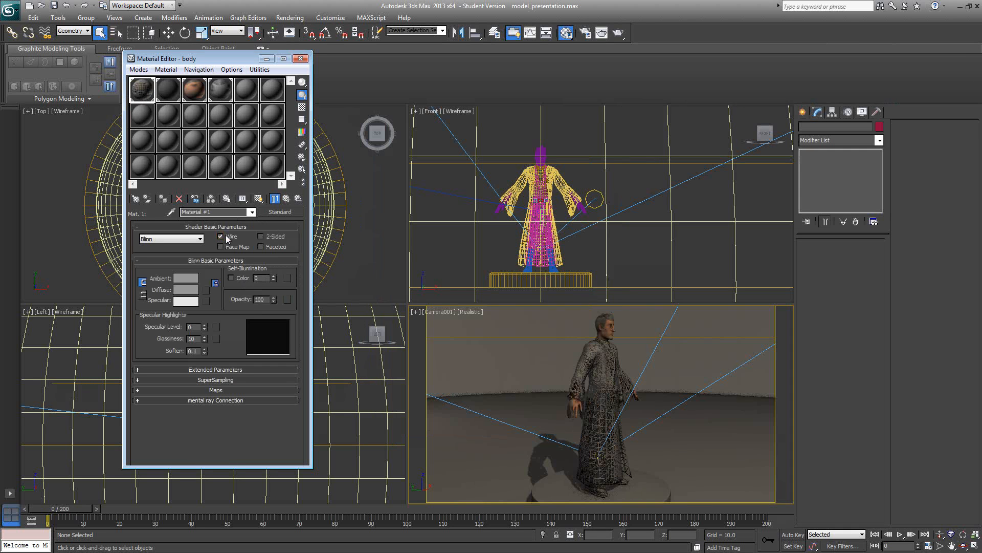
double_click(141, 89)
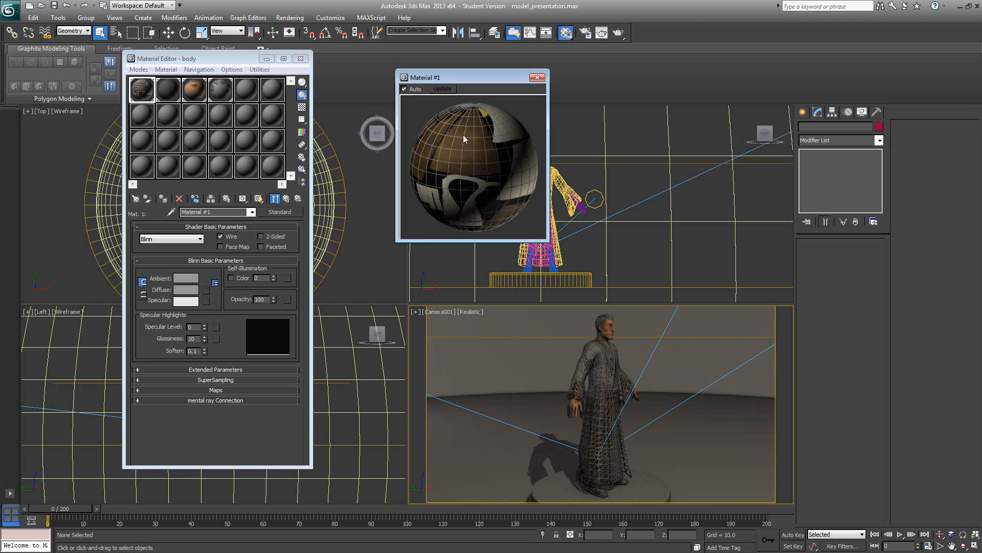
left_click(540, 79)
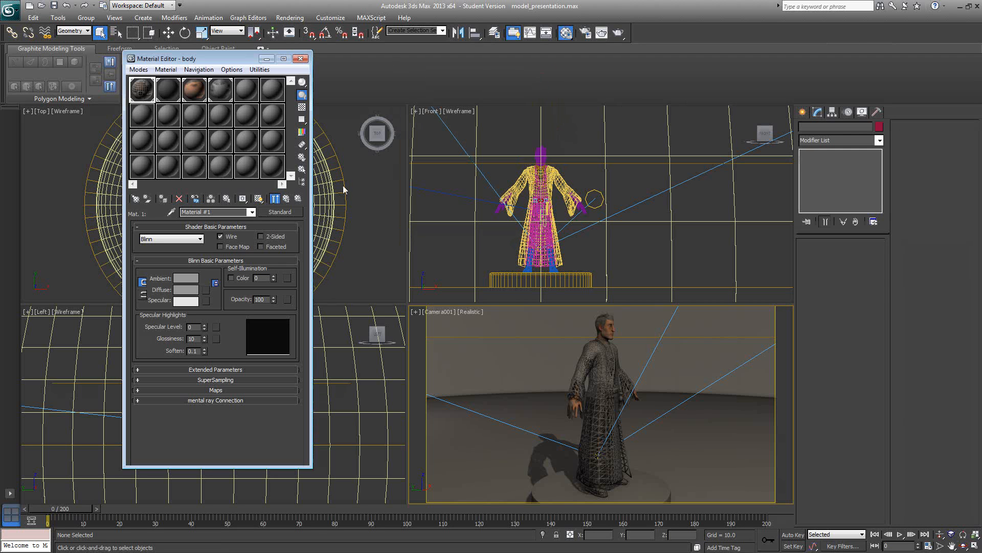
left_click(289, 201)
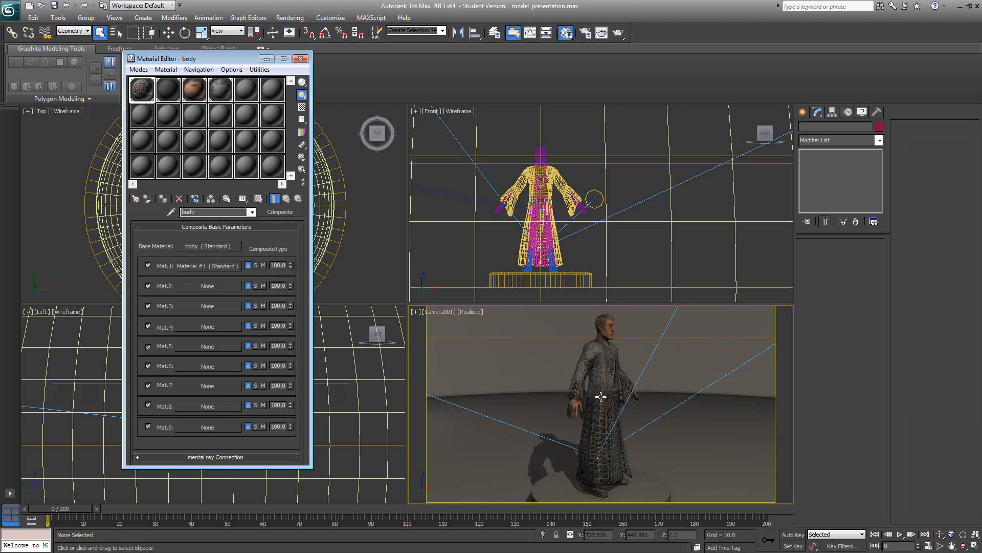
Step: Rename the body composite's Mat. 1 sub-material to wire and return to the parent material
left_click(193, 90)
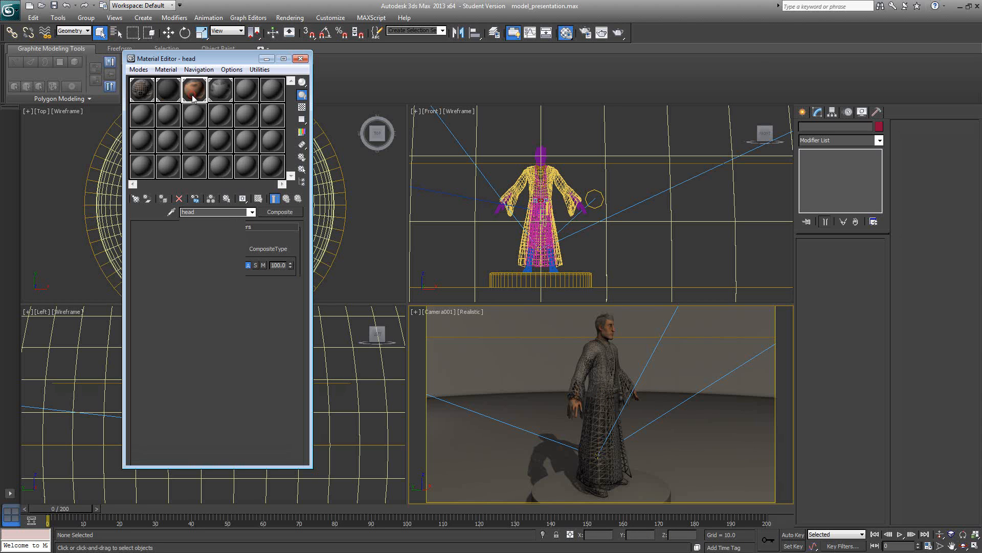
left_click(149, 97)
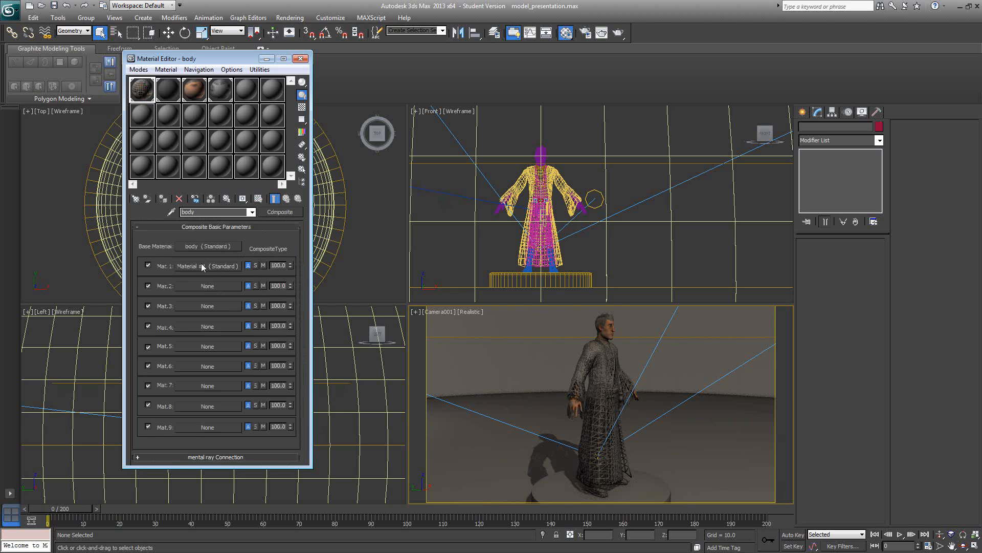
left_click(199, 265)
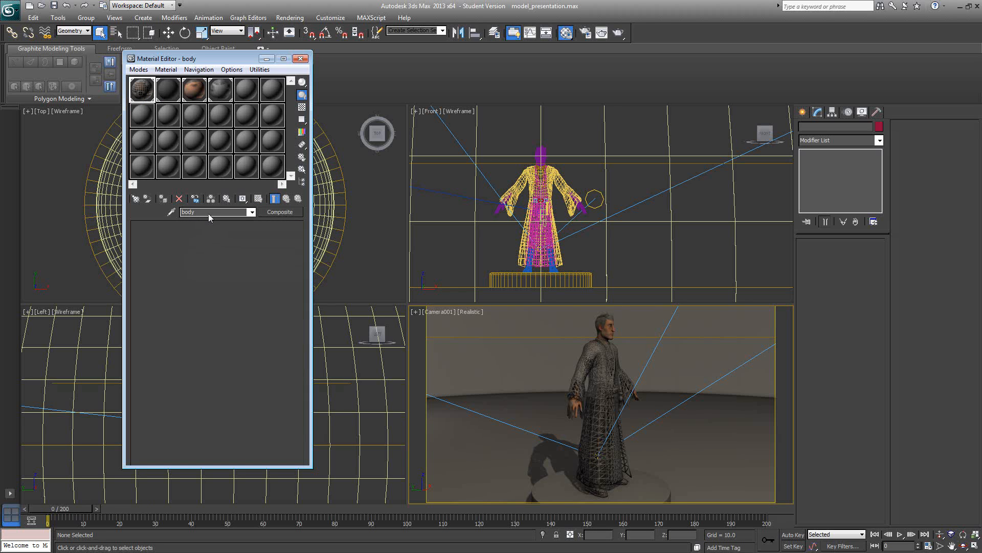
left_click(207, 211)
type("wire")
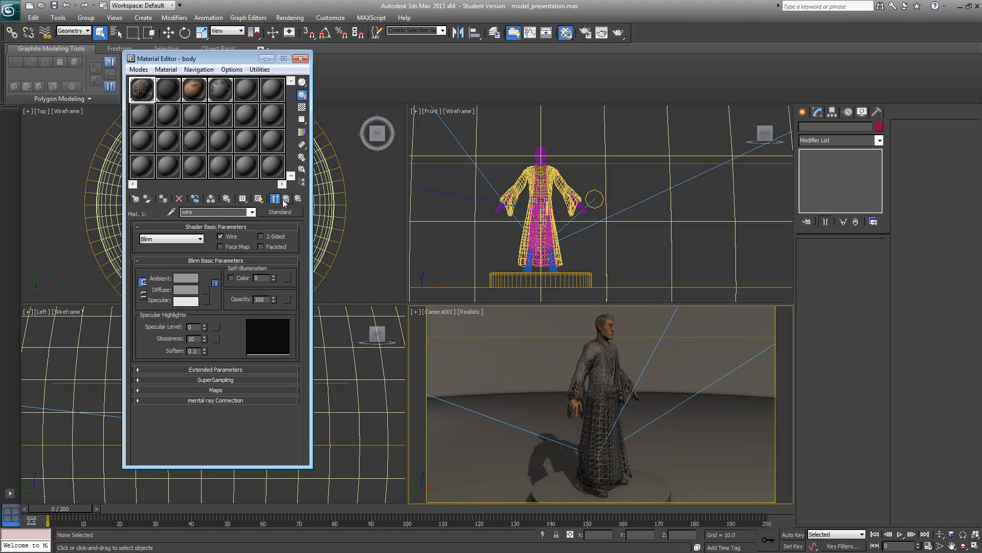
left_click(252, 212)
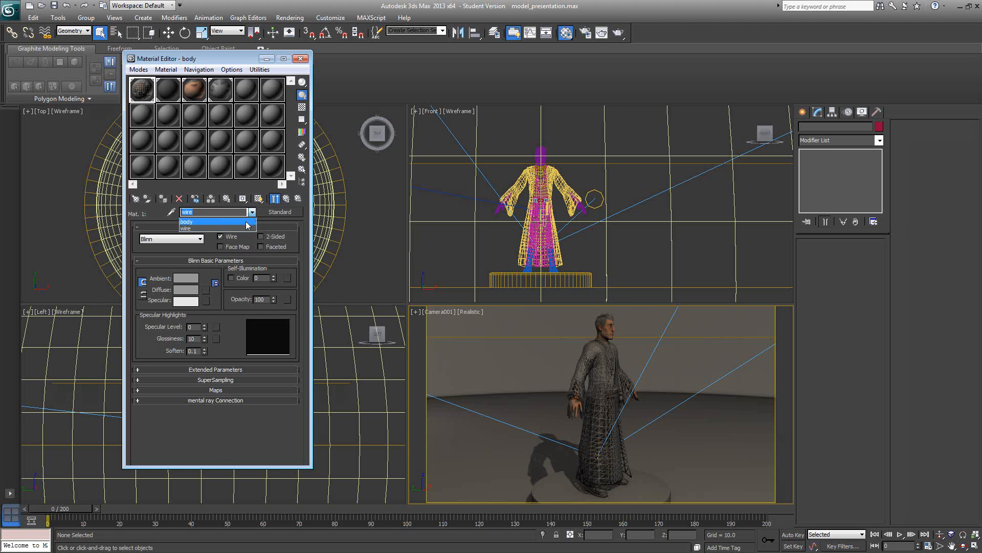
left_click(248, 223)
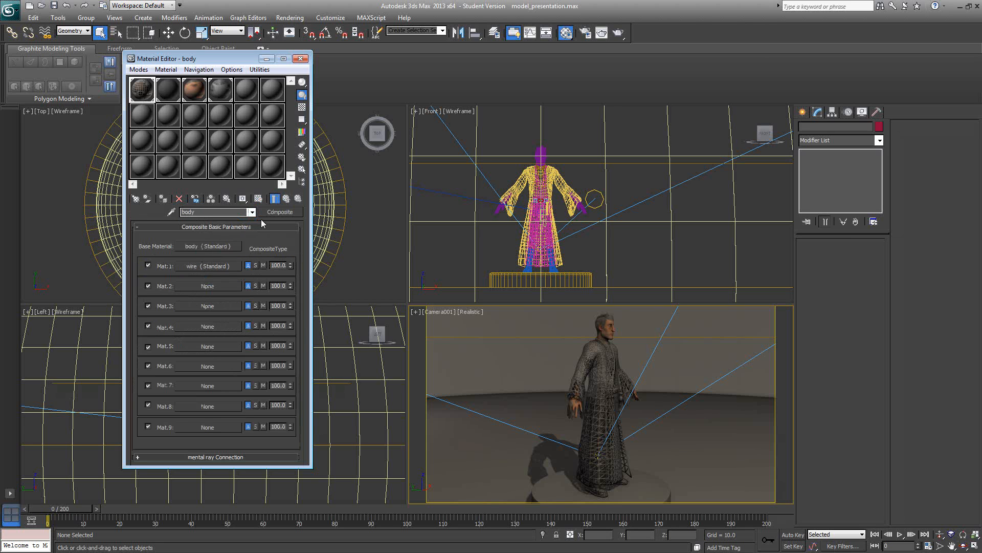
Step: Place an instance of the body composite's wire sub-material in the first sample slot of the second row
left_click(251, 212)
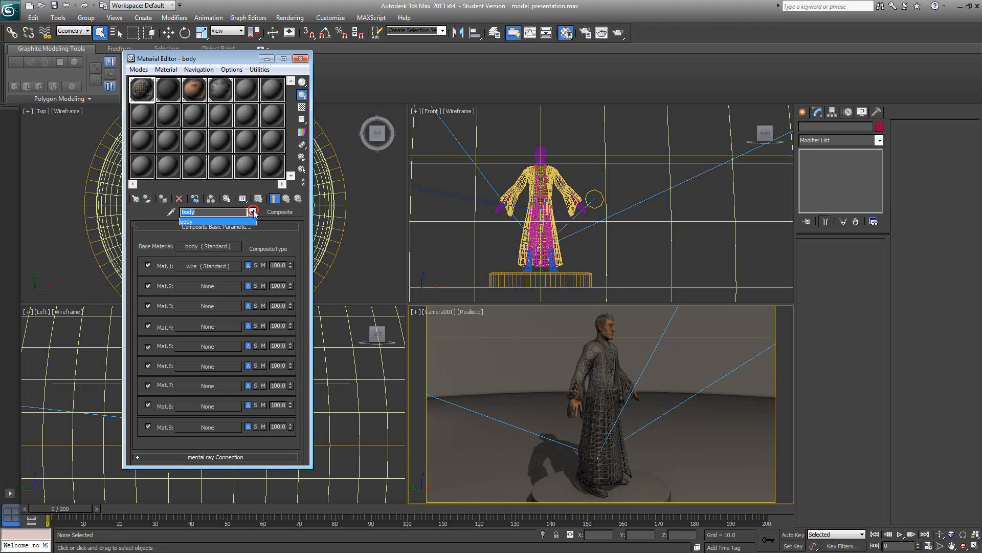
left_click(222, 262)
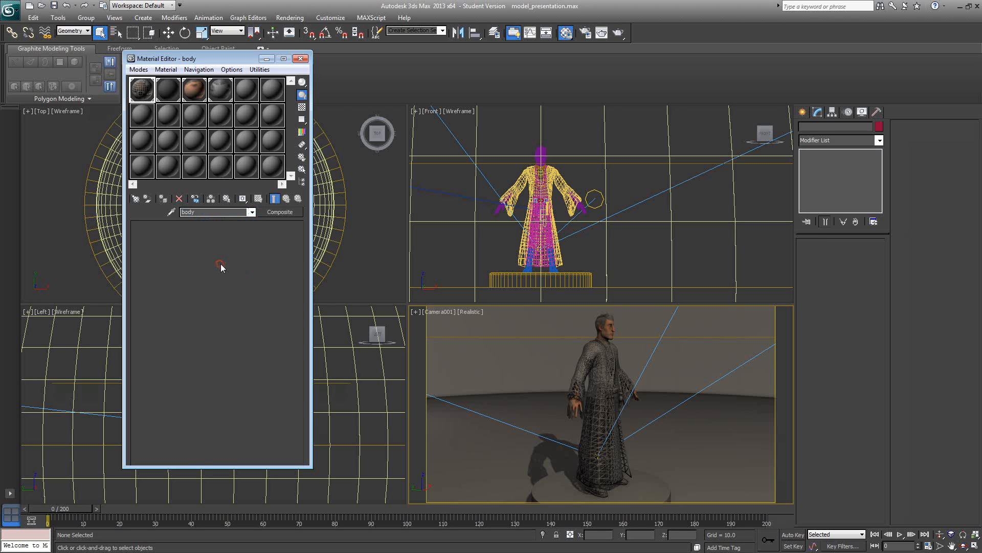
left_click(286, 200)
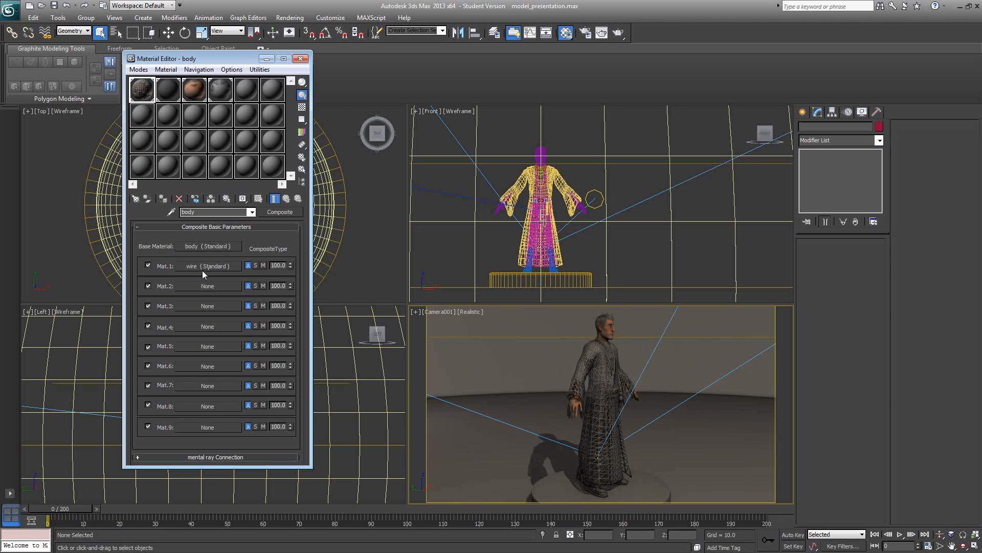
left_click_drag(202, 268, 140, 114)
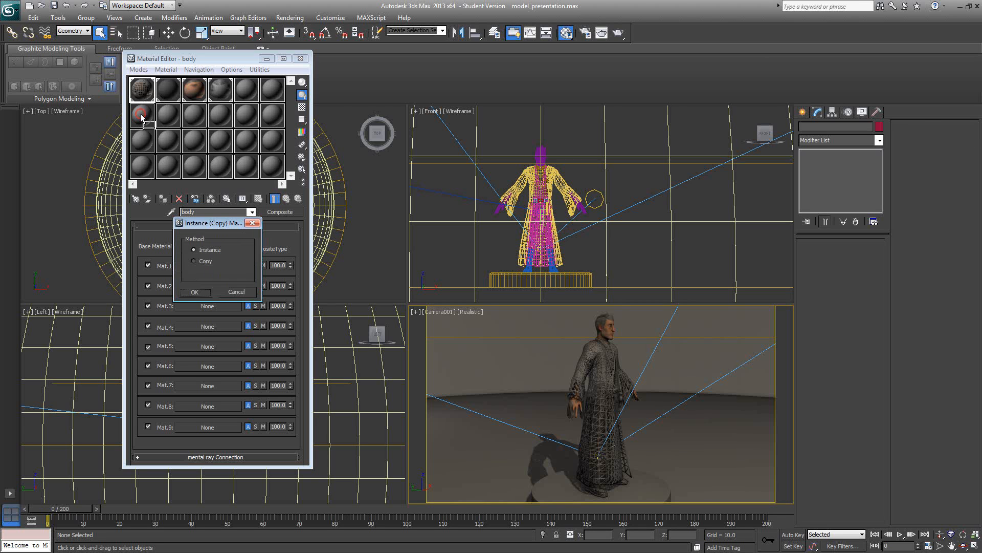
left_click(194, 291)
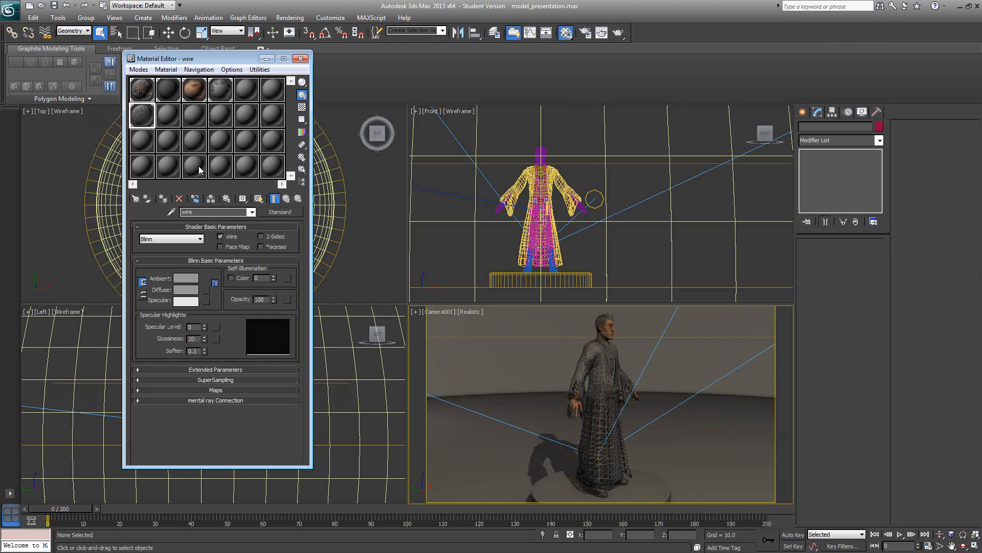
Step: Convert the head material to a Composite material, keeping the old material as sub-material
left_click(193, 90)
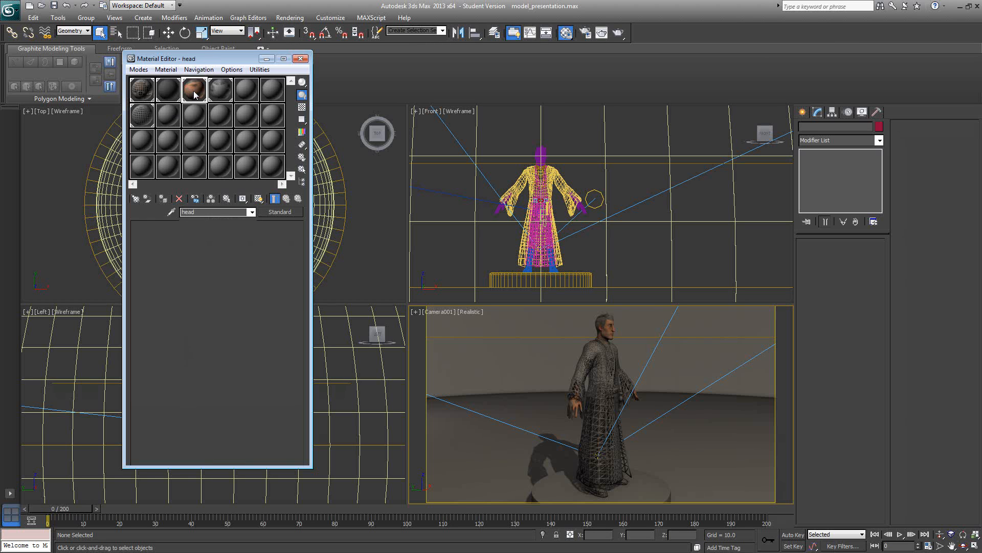
left_click(215, 390)
left_click(281, 212)
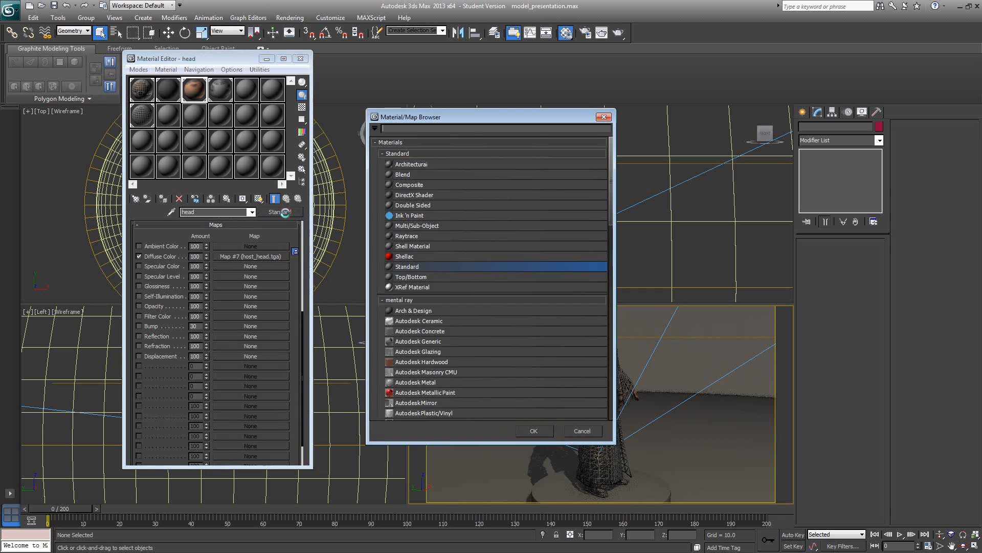
left_click(417, 185)
double_click(417, 185)
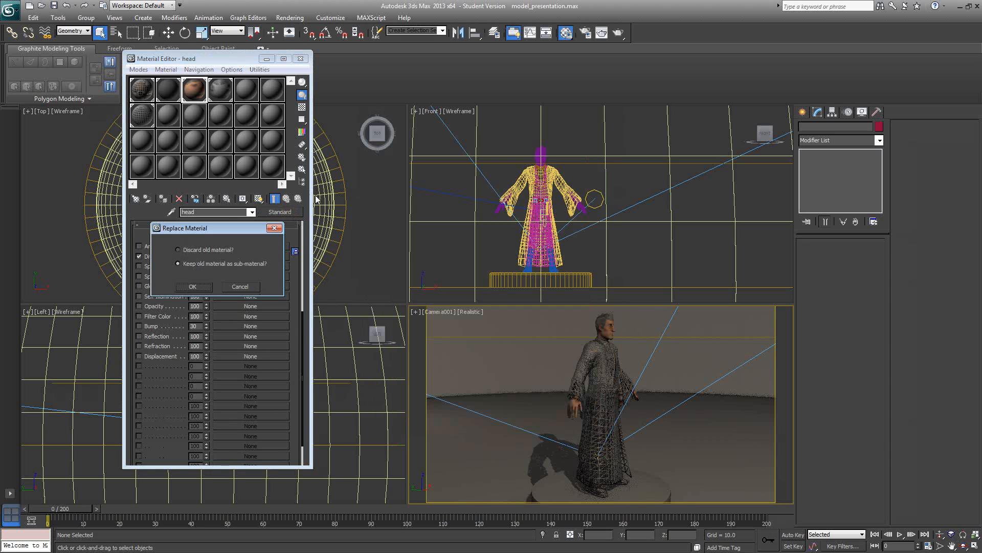
left_click(193, 283)
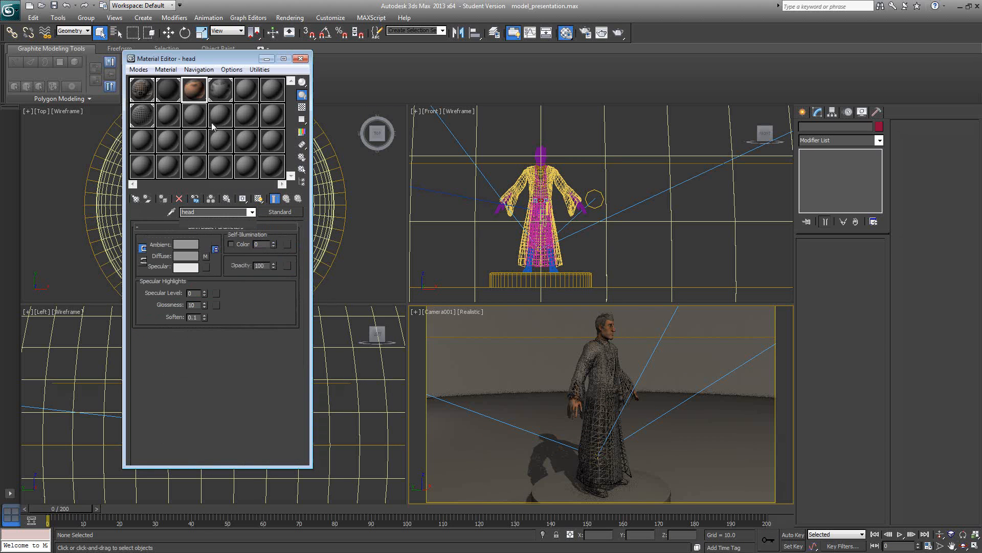
Step: Convert the hair material to a Composite material, keeping the old material as sub-material
left_click(216, 95)
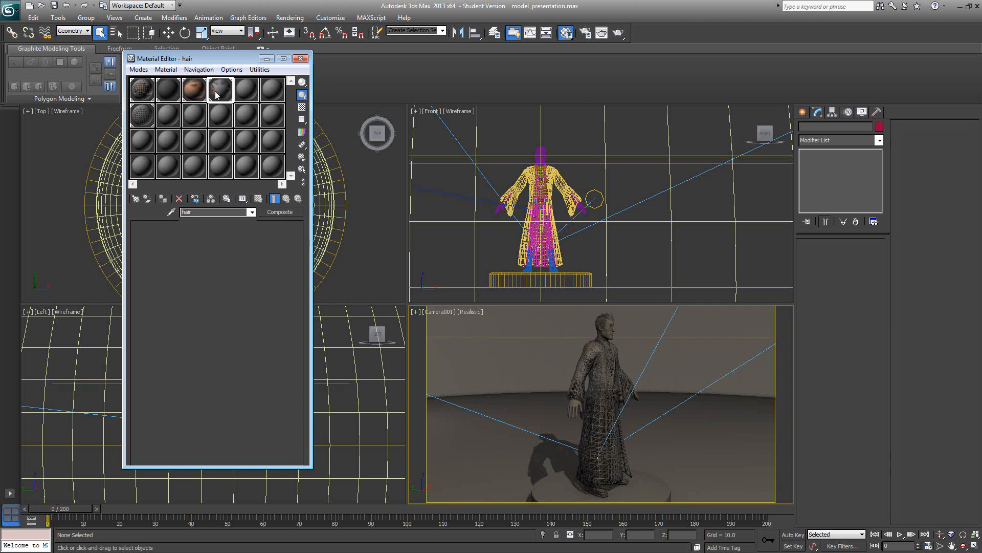
left_click(280, 212)
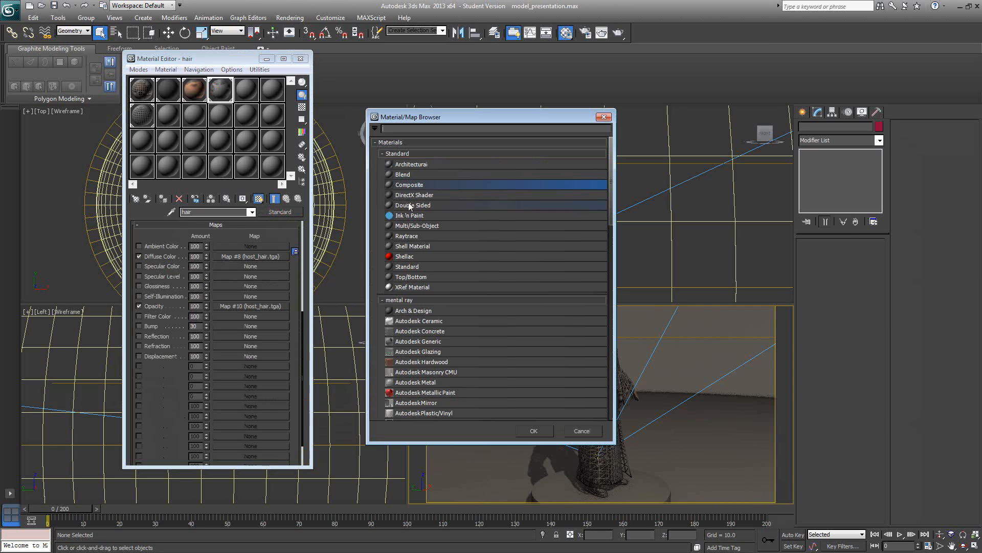
double_click(415, 185)
left_click(190, 286)
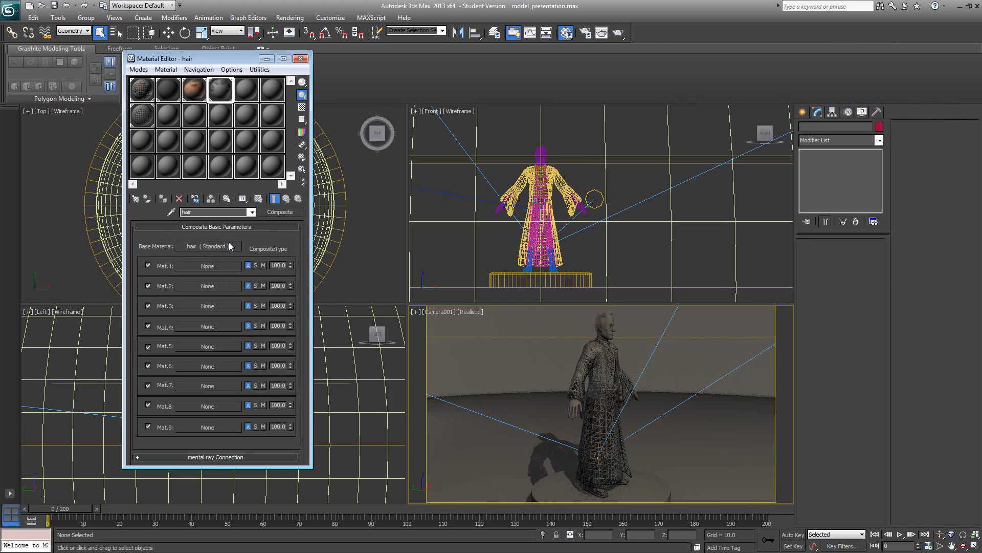
Step: Assign the wire material as an instance to Mat. 1 of both the hair and the head composites
left_click_drag(142, 118, 208, 268)
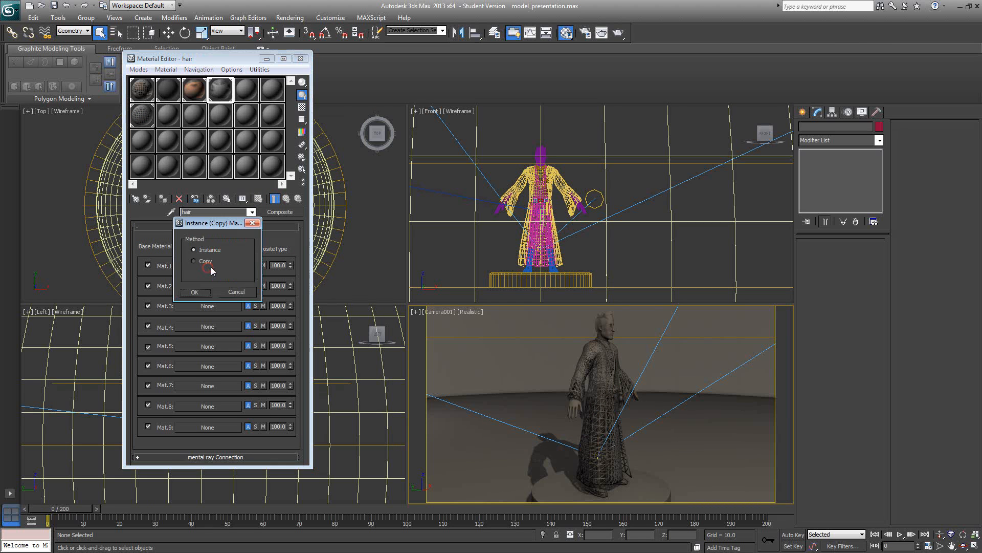
left_click(204, 293)
left_click(193, 91)
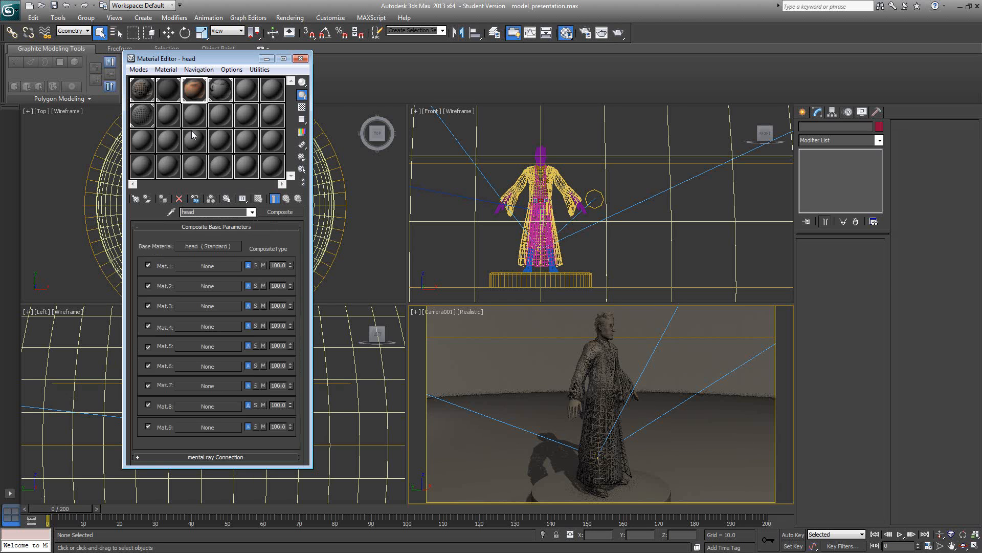
left_click_drag(142, 118, 208, 266)
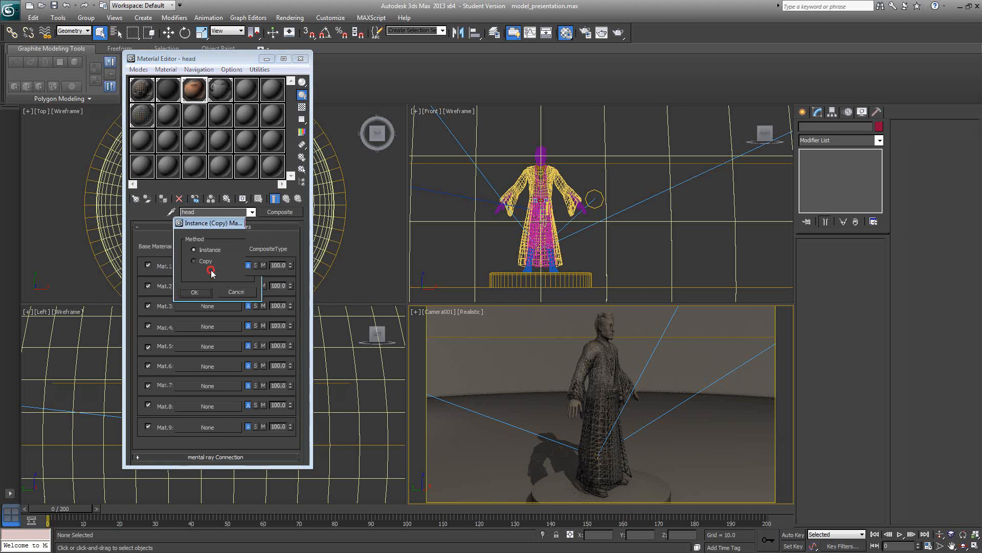
left_click(198, 291)
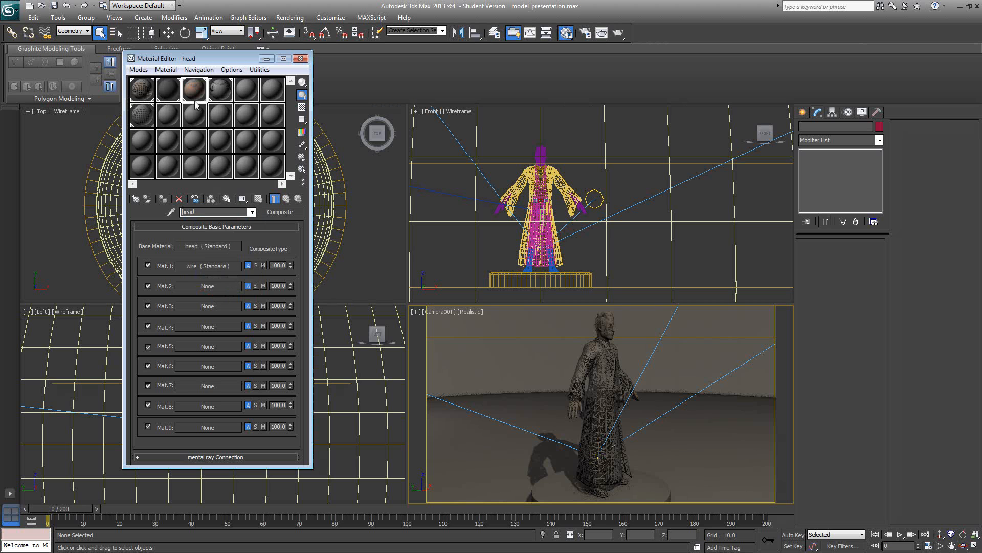
Step: Open the shared wire material with its Extended Parameters shown, and make the camera view active
left_click(142, 118)
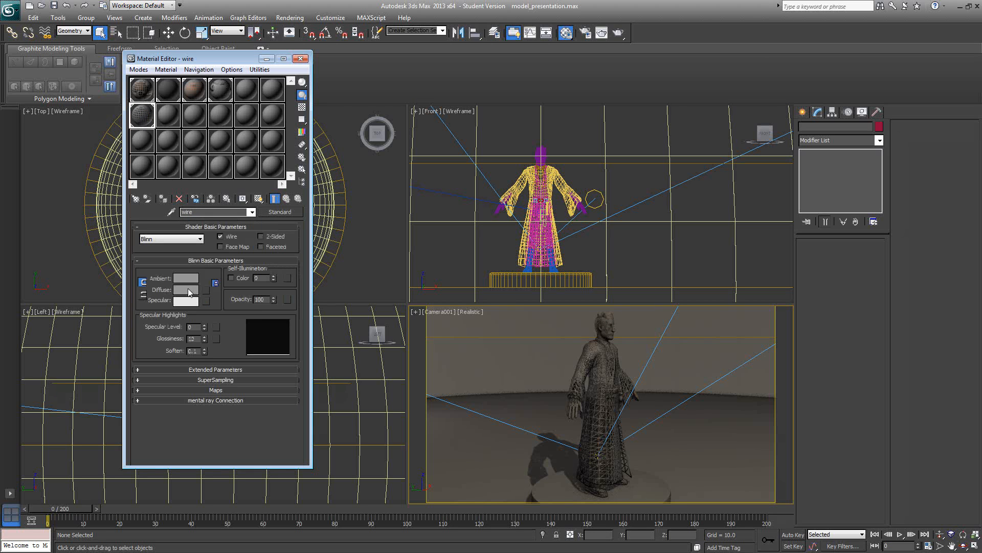
left_click(231, 370)
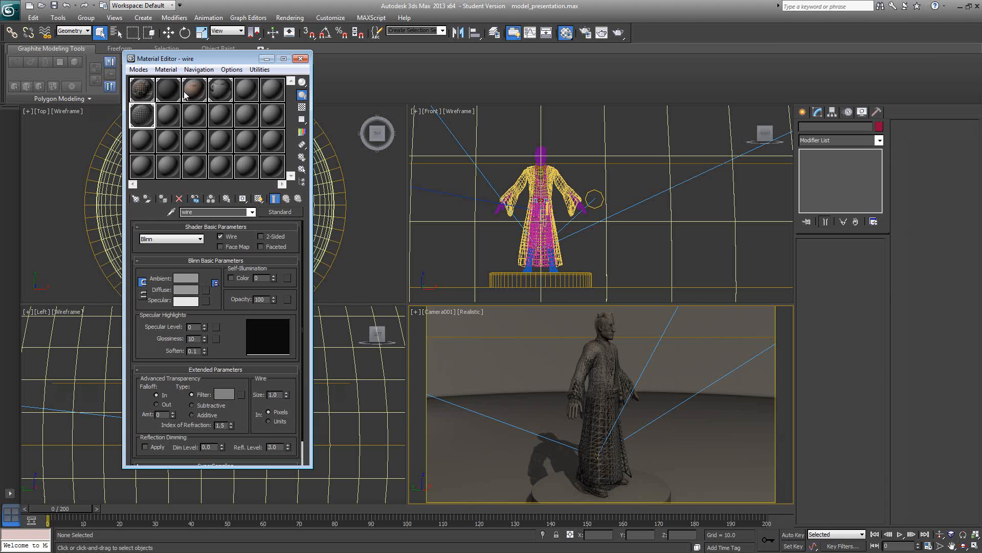
left_click(562, 352)
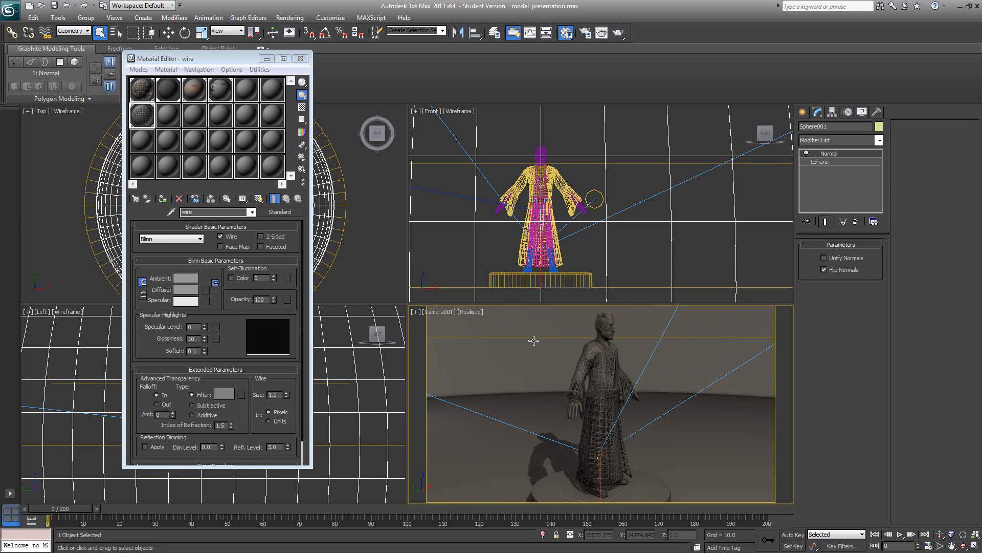
Step: Reduce the test render quality: set the output width to 600 and the maximum samples per pixel to 4
left_click(303, 21)
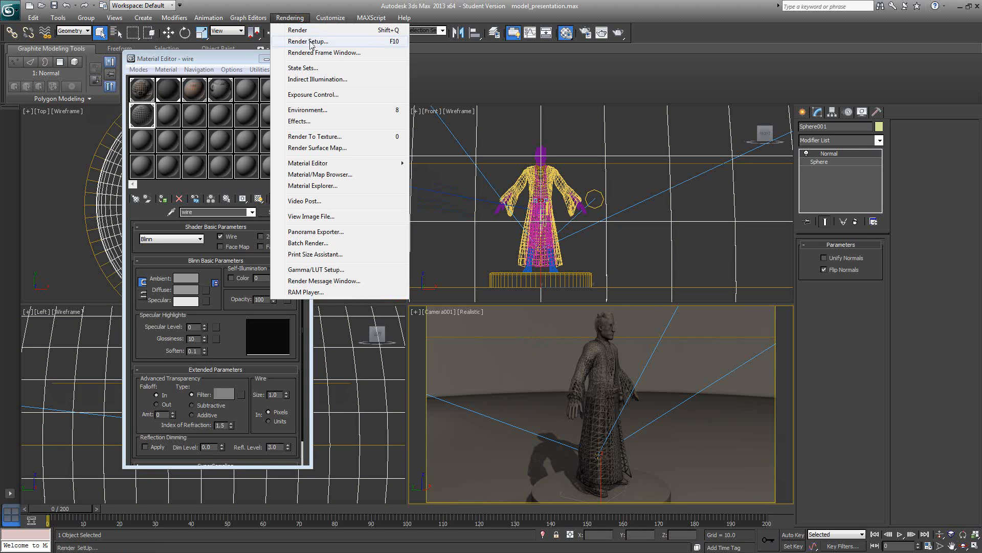
left_click(310, 42)
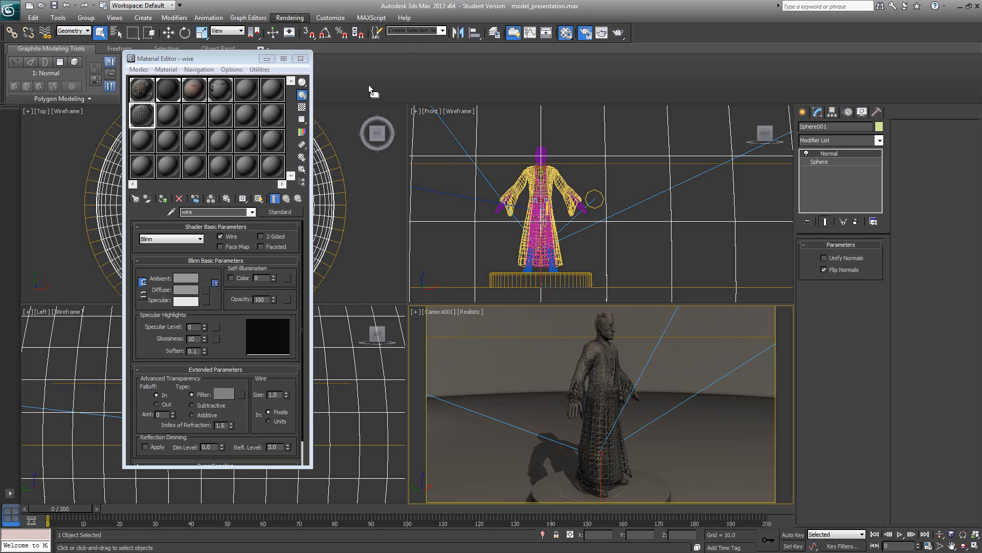
double_click(327, 283)
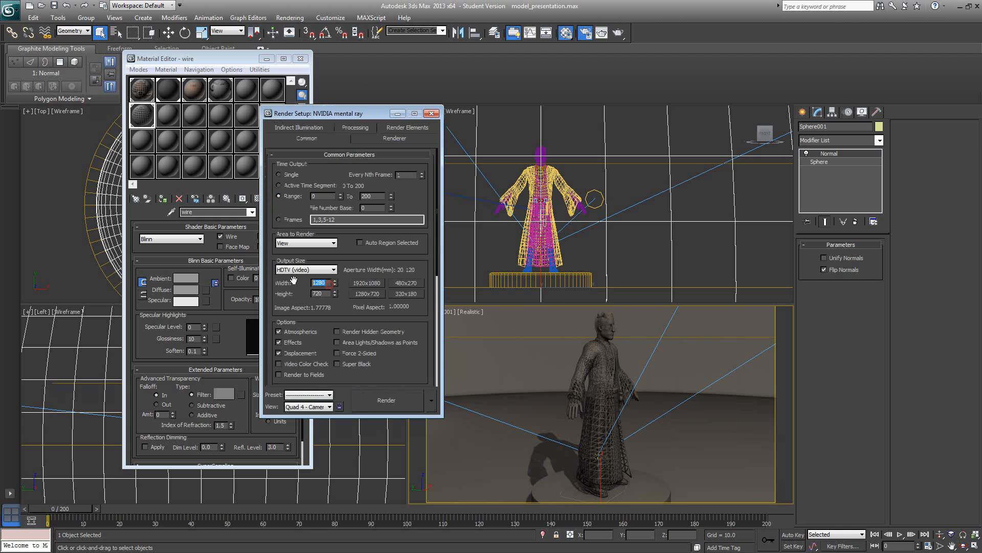
type("600")
key("Return")
left_click(368, 139)
left_click(325, 244)
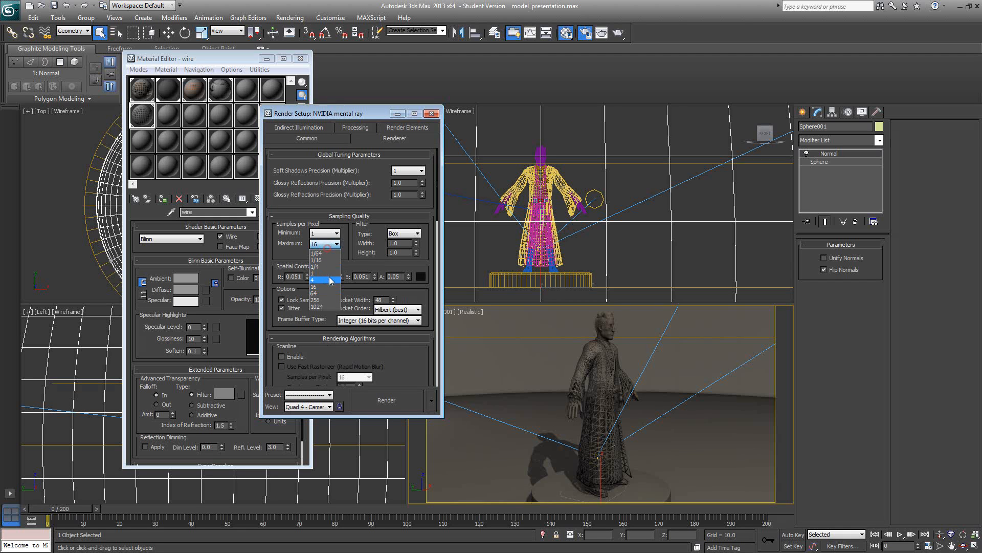
left_click(329, 277)
Step: Render a test frame of the camera view and inspect the wireframe overlay on the figure's head and robe up close
left_click(556, 351)
key("shift+q")
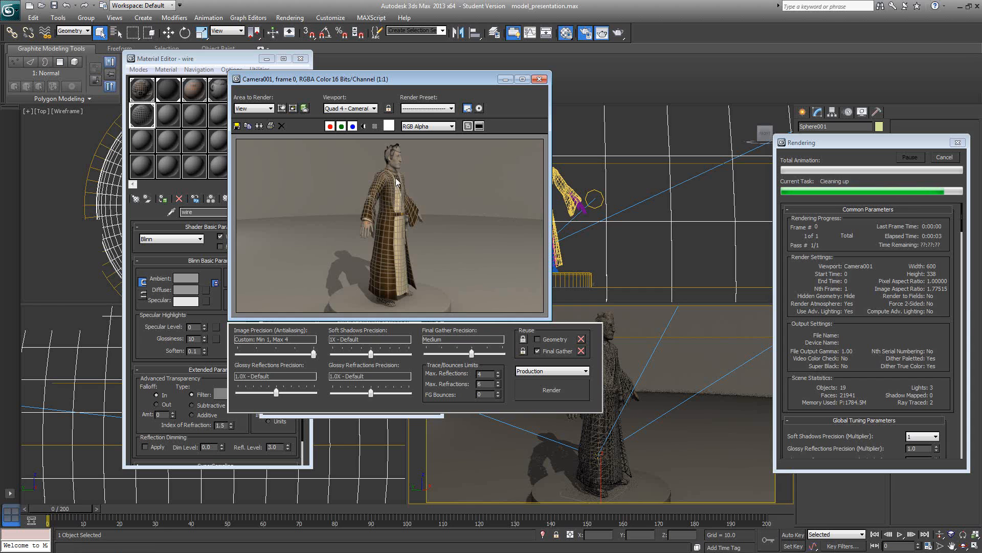
left_click_drag(383, 79, 556, 80)
scroll(580, 204, "up", 1)
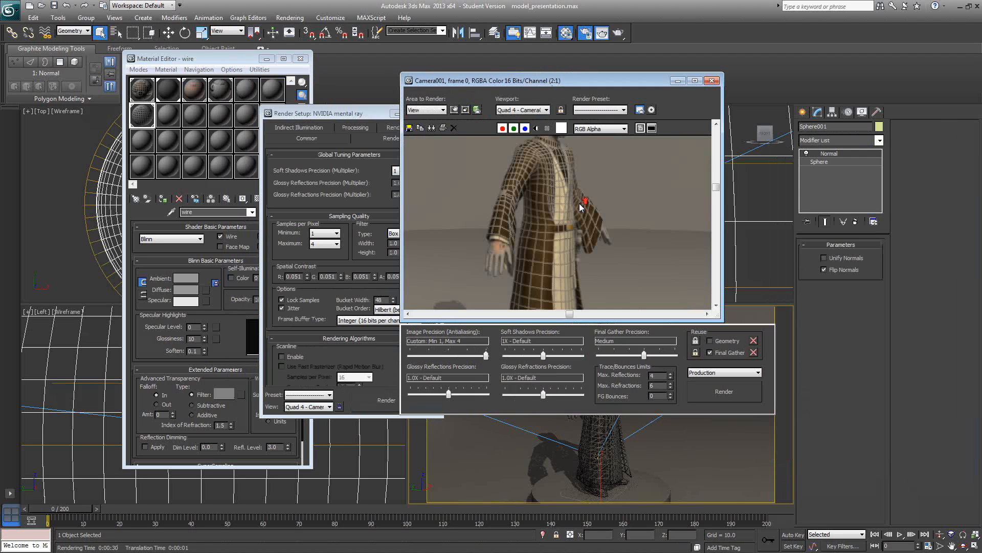
middle_click_drag(579, 205, 582, 254)
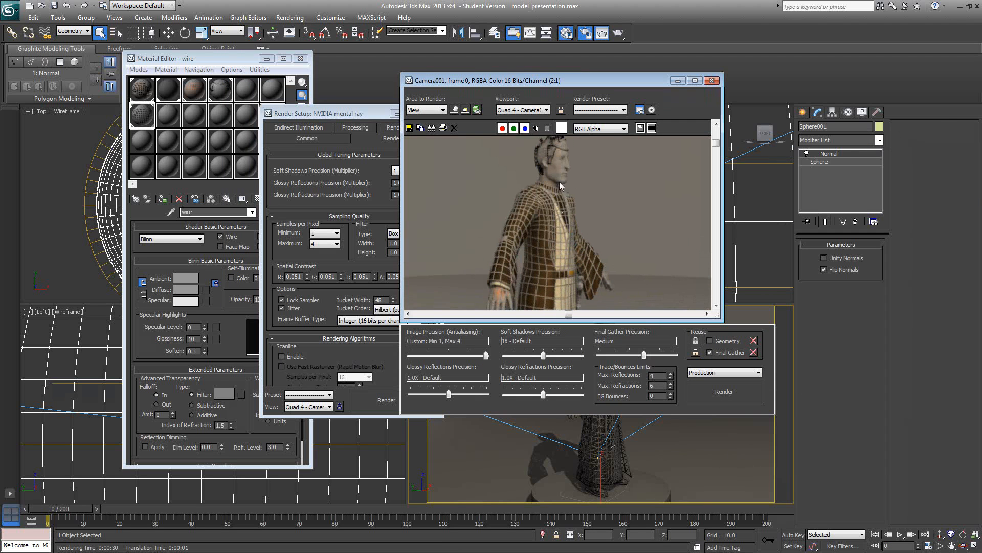
Step: Set the wire material's diffuse color to black
left_click(185, 292)
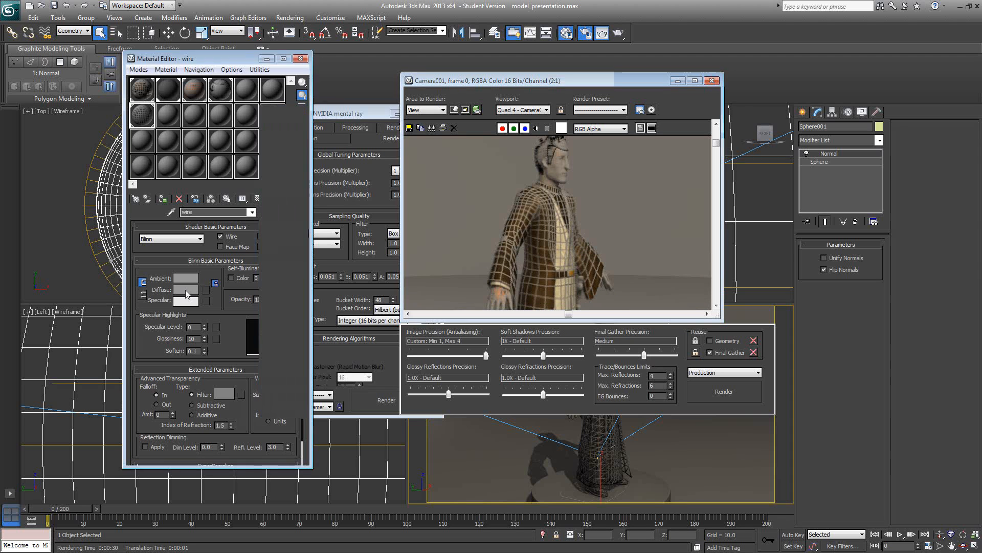
left_click_drag(294, 107, 306, 67)
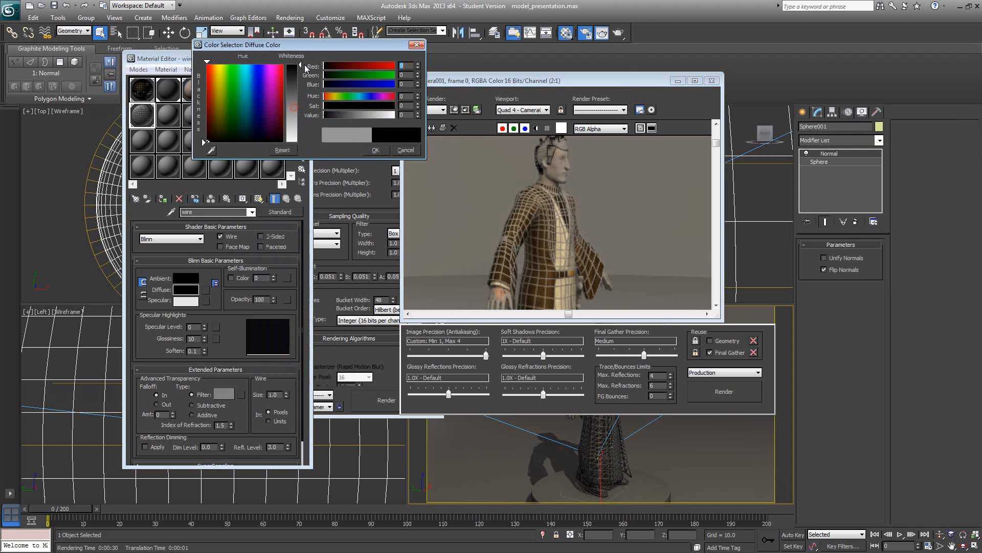
left_click(376, 150)
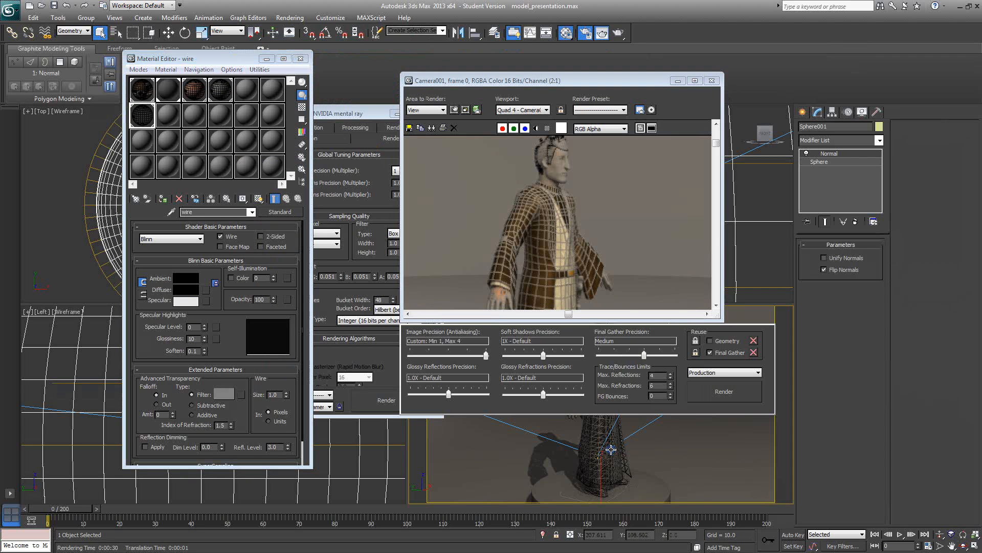
Step: Render the camera view again and examine the black wireframe lines on the figure up close
key("shift+q")
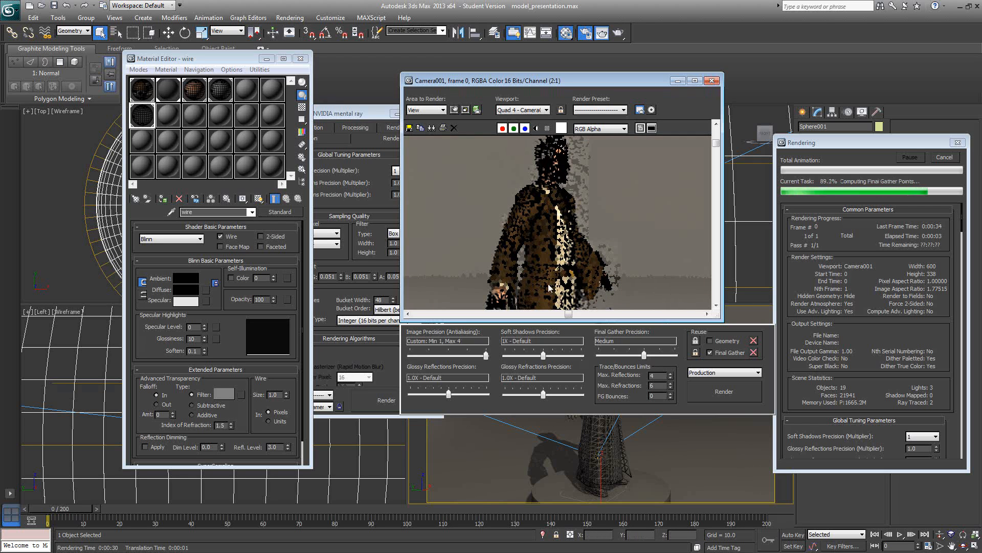
scroll(567, 247, "down", 1)
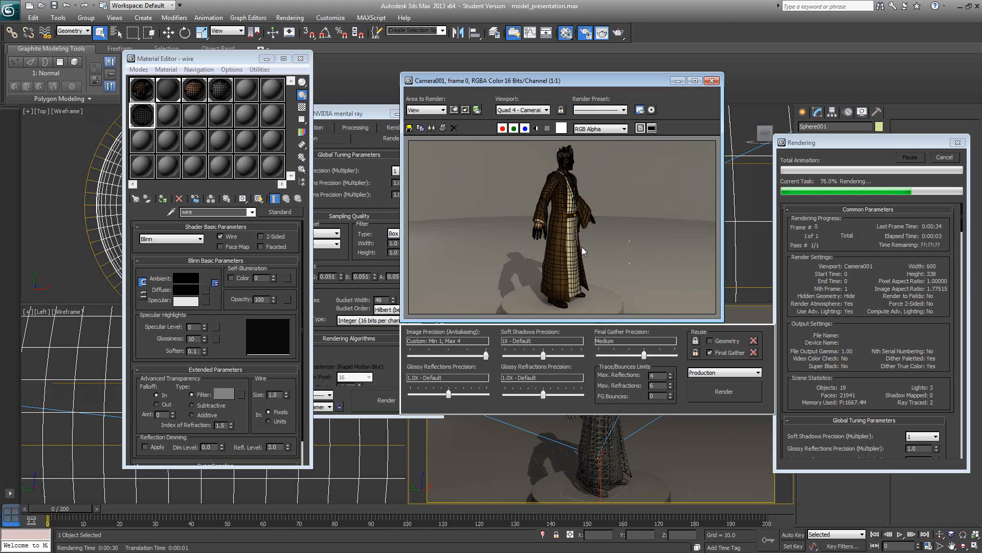
scroll(581, 177, "up", 1)
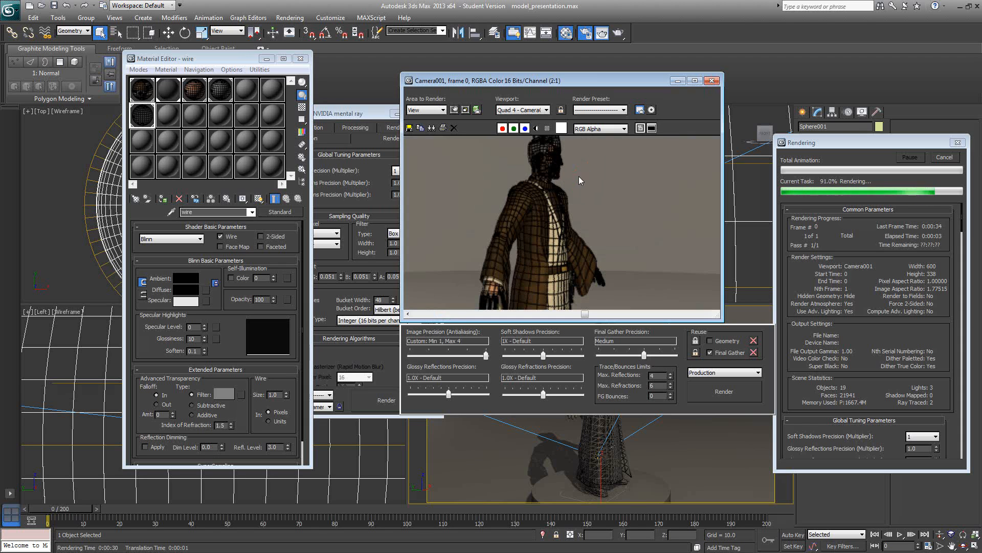
middle_click_drag(584, 220, 586, 176)
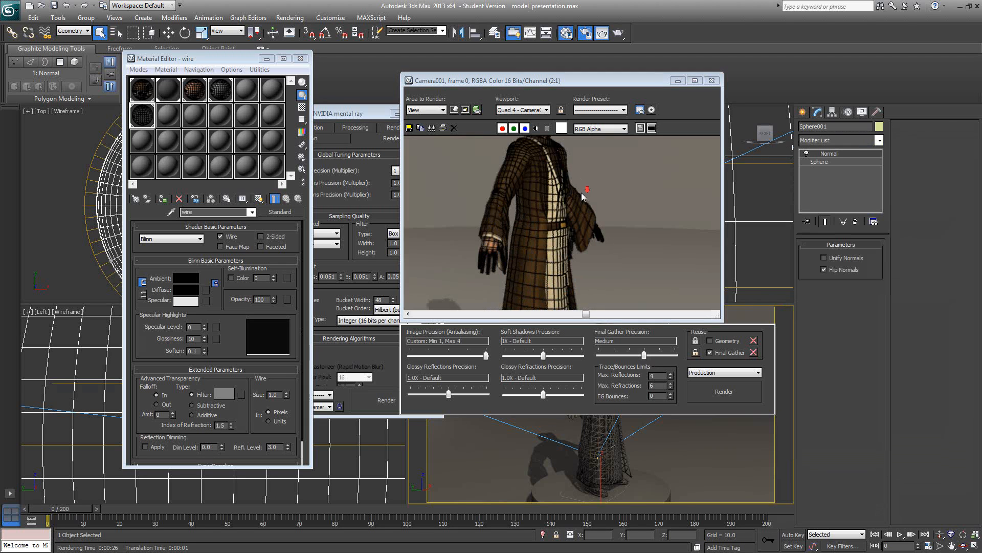
scroll(578, 205, "down", 1)
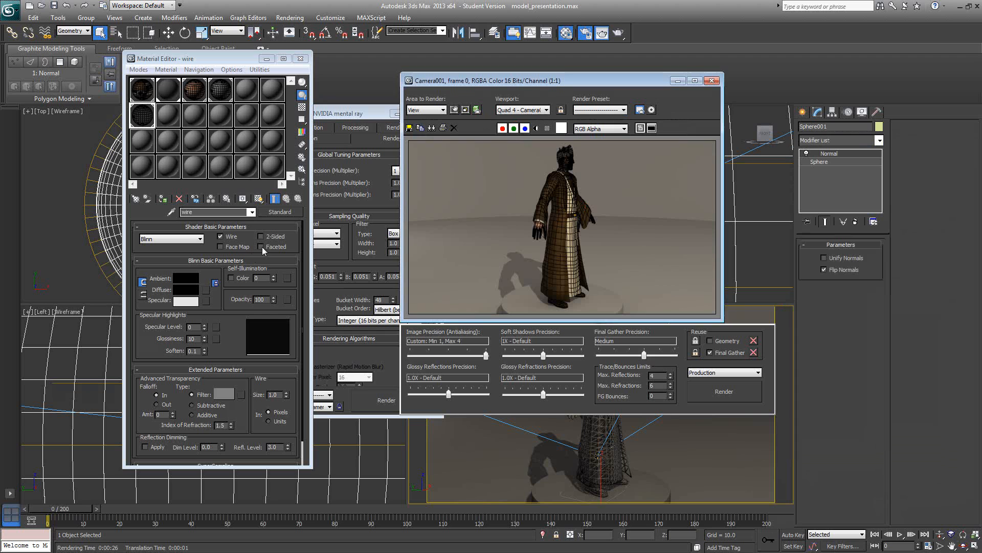
Step: Set the wire size to 0.8 and change the wire material's diffuse color to a dark blue, about RGB 0, 54, 165
double_click(279, 395)
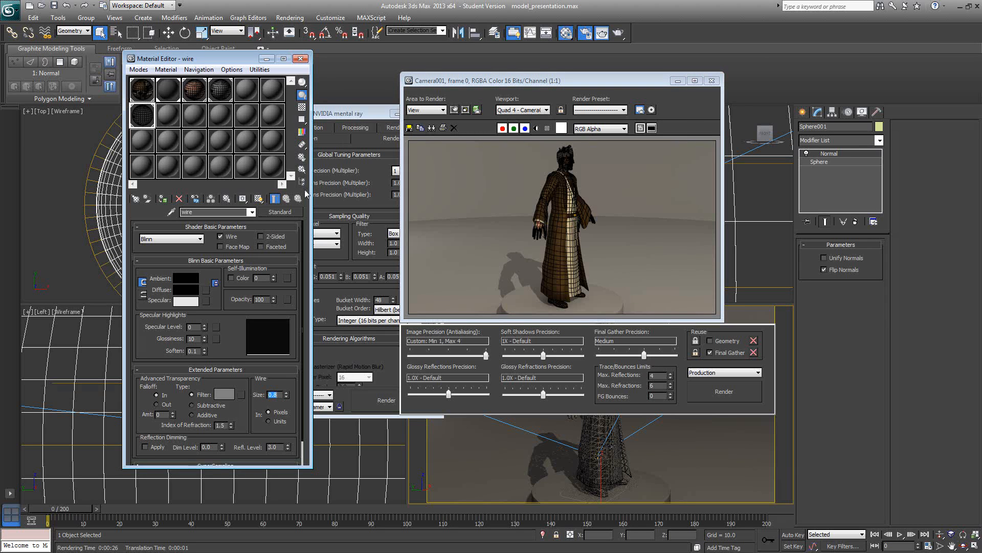
left_click(190, 291)
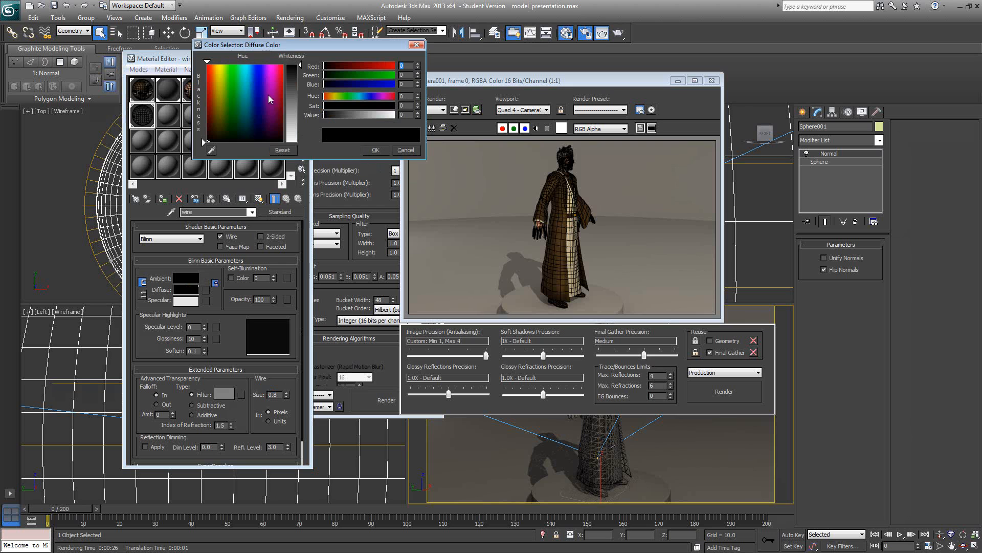
left_click(255, 77)
left_click_drag(255, 75, 254, 92)
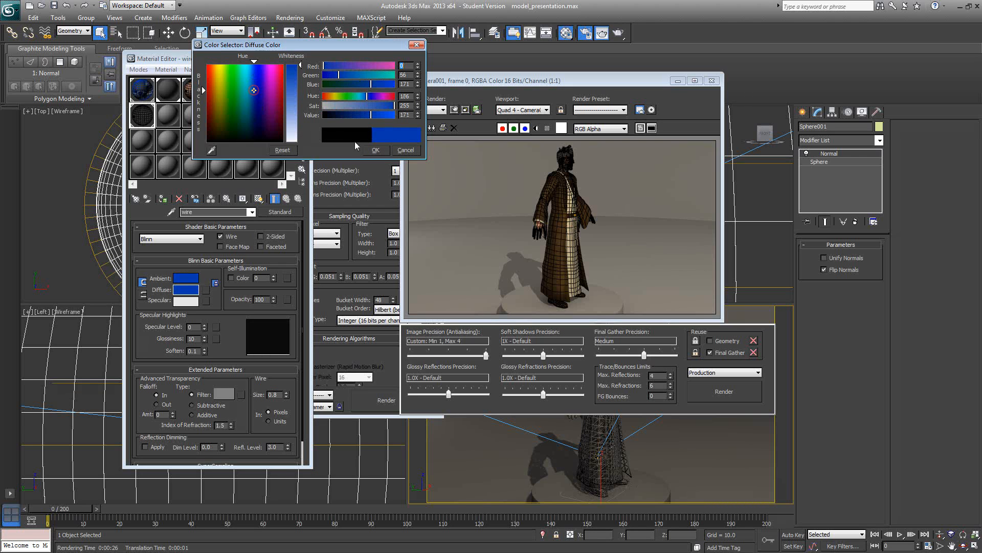
left_click(364, 113)
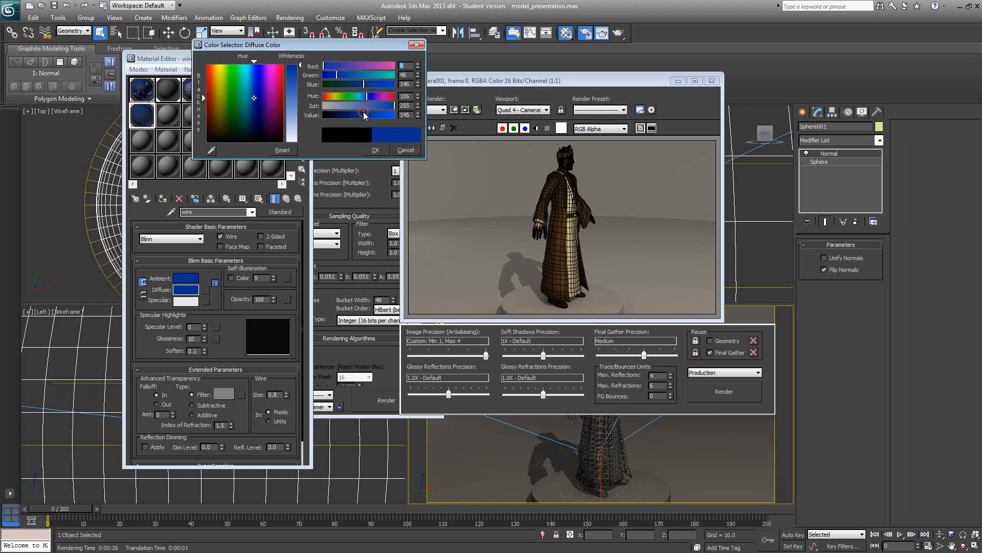
left_click(376, 150)
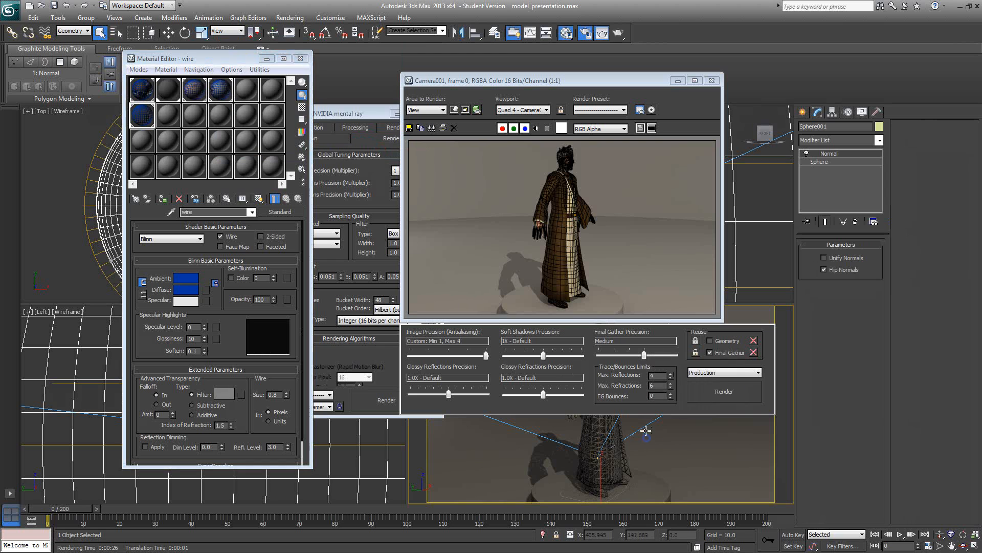
Step: Render the camera view with the thinner blue wires and inspect the robe and hands up close
key("shift+q")
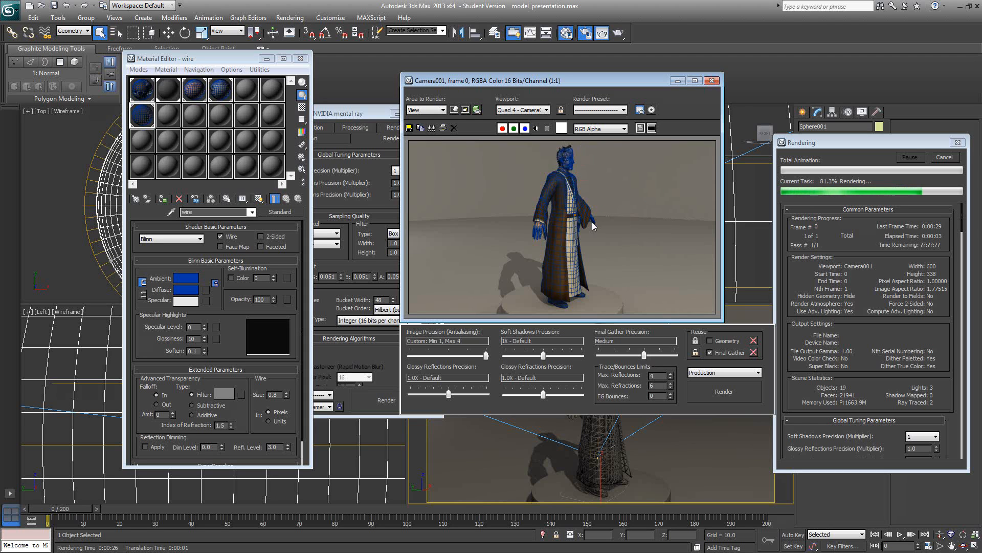
scroll(593, 223, "up", 2)
middle_click_drag(603, 220, 609, 183)
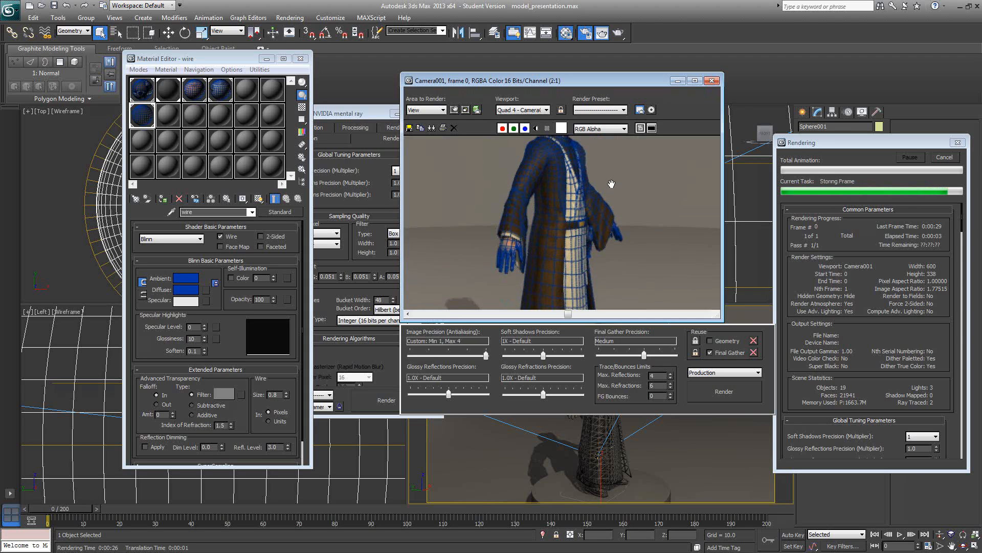
left_click(600, 193)
scroll(594, 192, "down", 1)
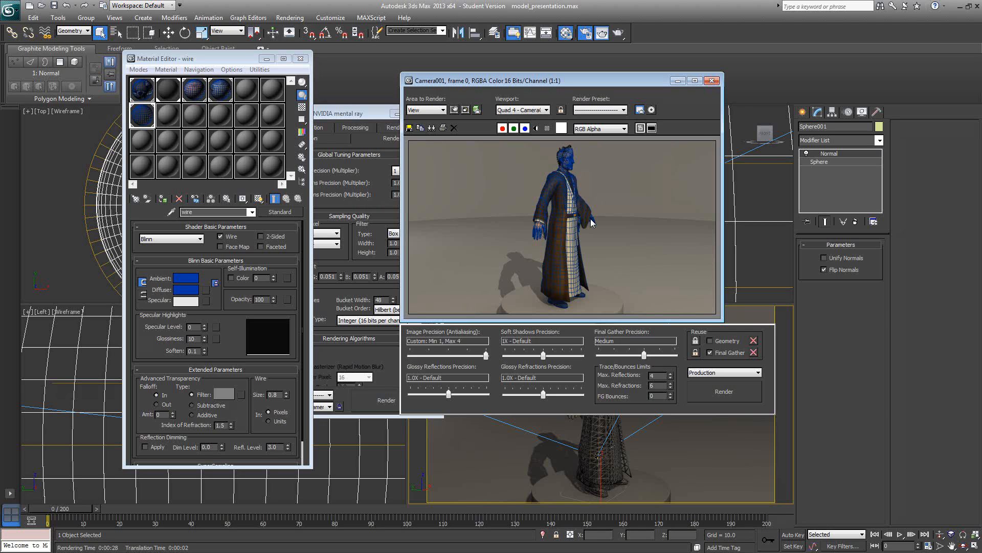
Step: Change the wire material's diffuse color from blue back to black
left_click(180, 290)
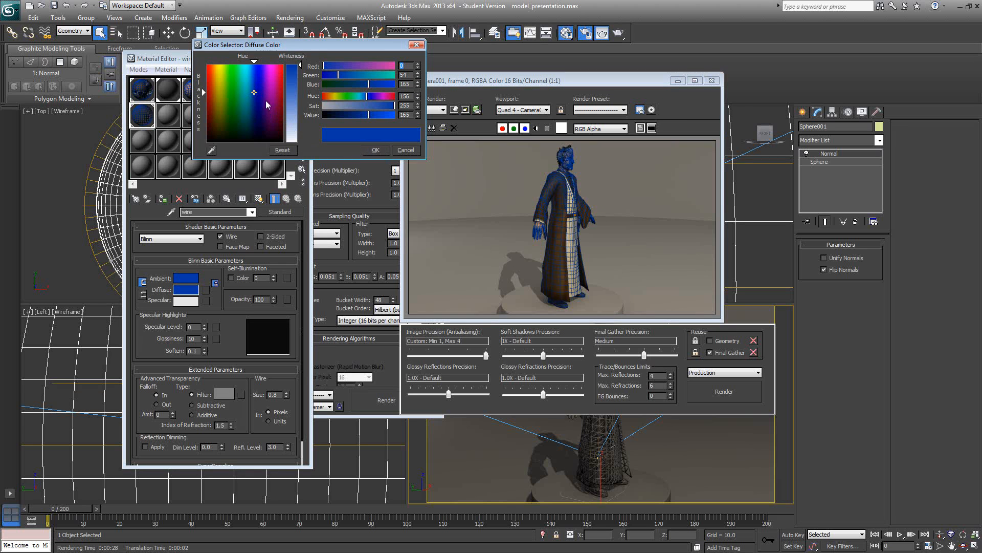
left_click_drag(266, 105, 282, 141)
left_click(378, 150)
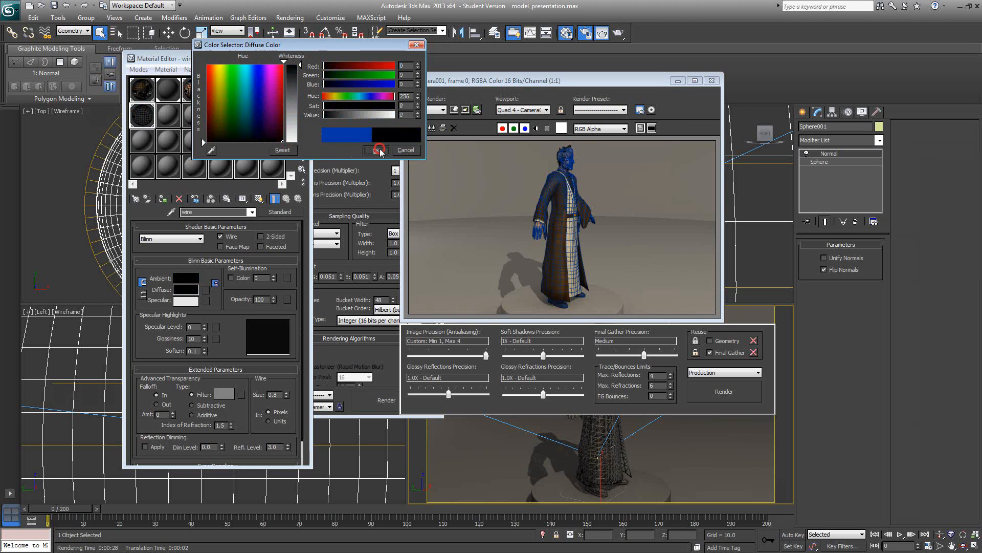
Step: Set the final render quality: output width 1280 and Image Precision to High: Min 1, Max 16
left_click_drag(516, 80, 714, 39)
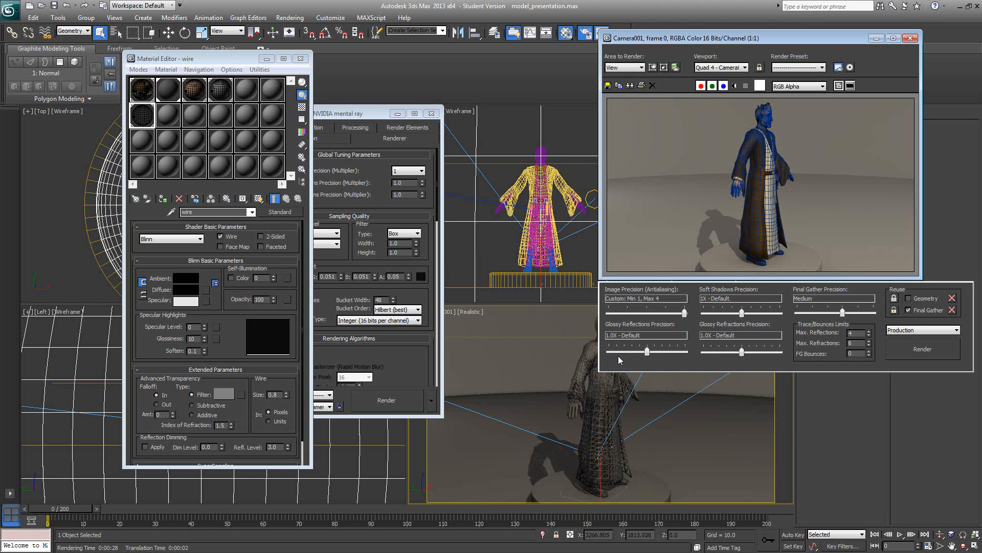
left_click(369, 192)
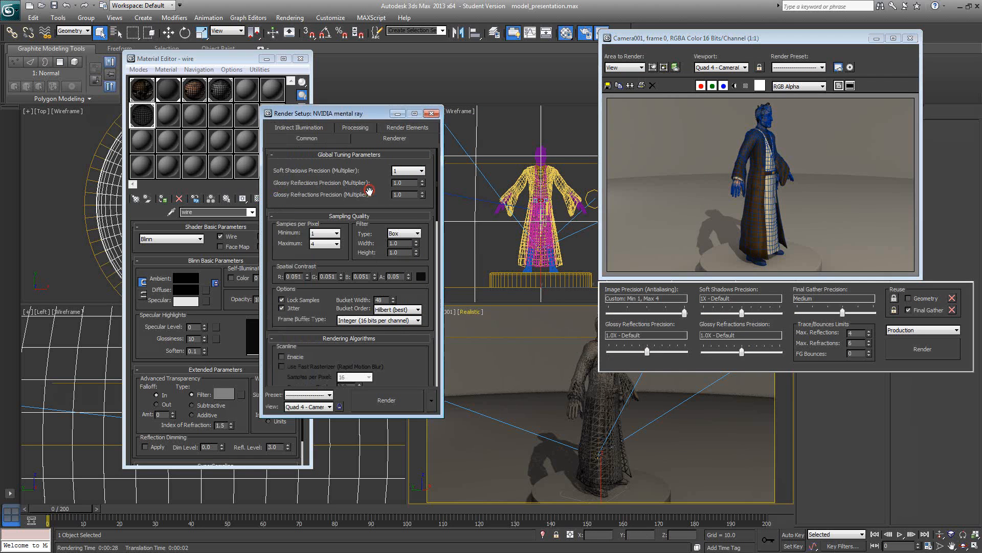
left_click_drag(410, 365, 397, 408)
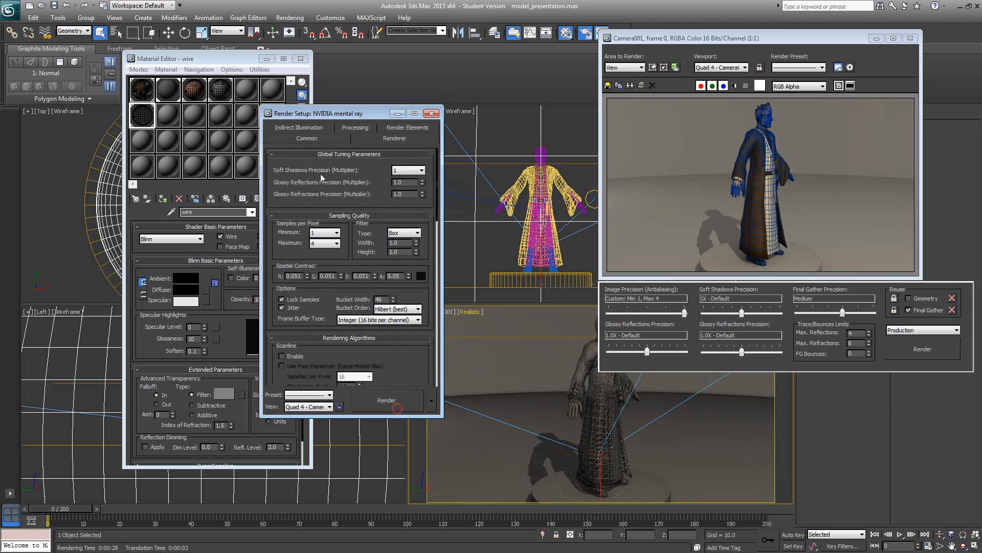
left_click(306, 139)
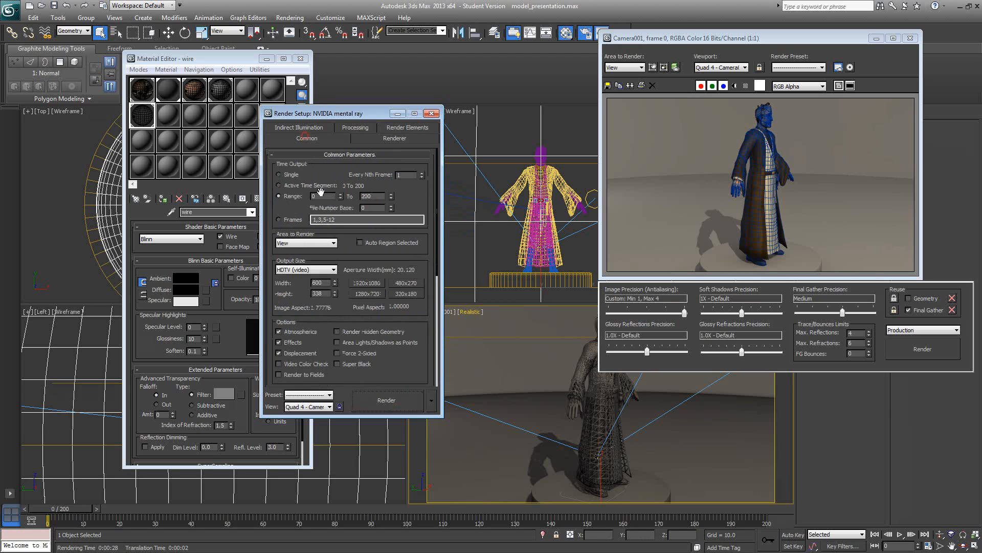
double_click(329, 281)
type("12803")
key("Return")
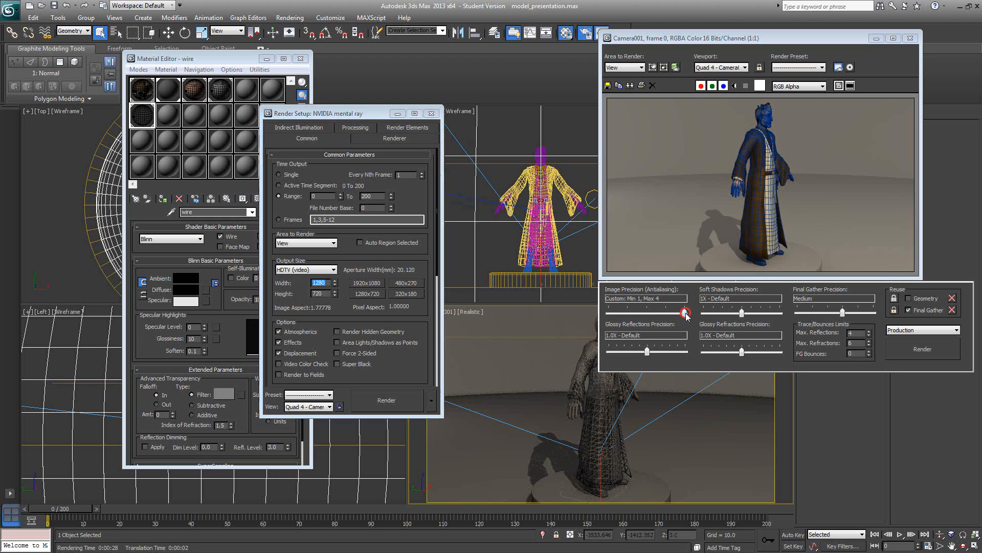
left_click_drag(683, 313, 659, 313)
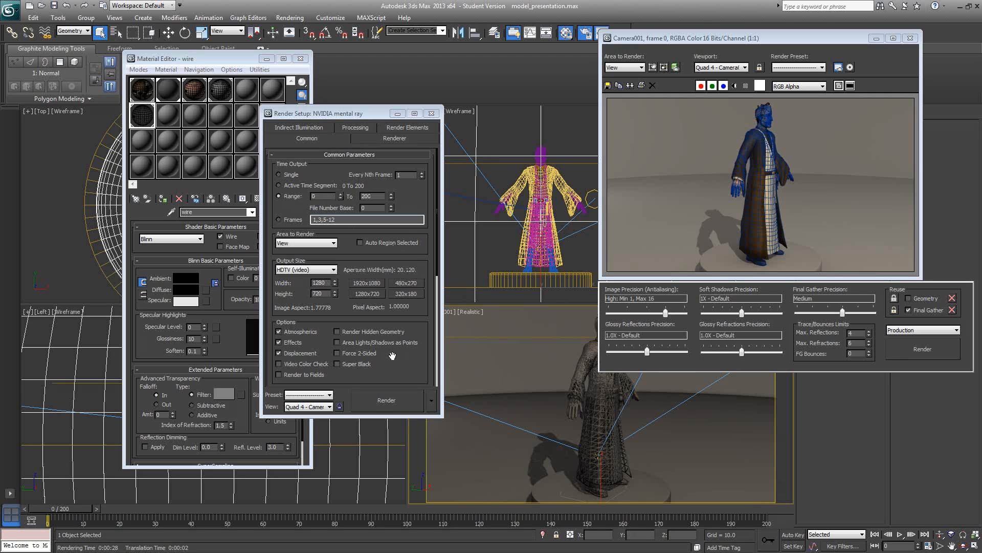
Step: Change the render output file name to jedi_diffusewire in the frames folder, based on the existing diffuse-wire frames
scroll(393, 356, "down", 5)
left_click(410, 337)
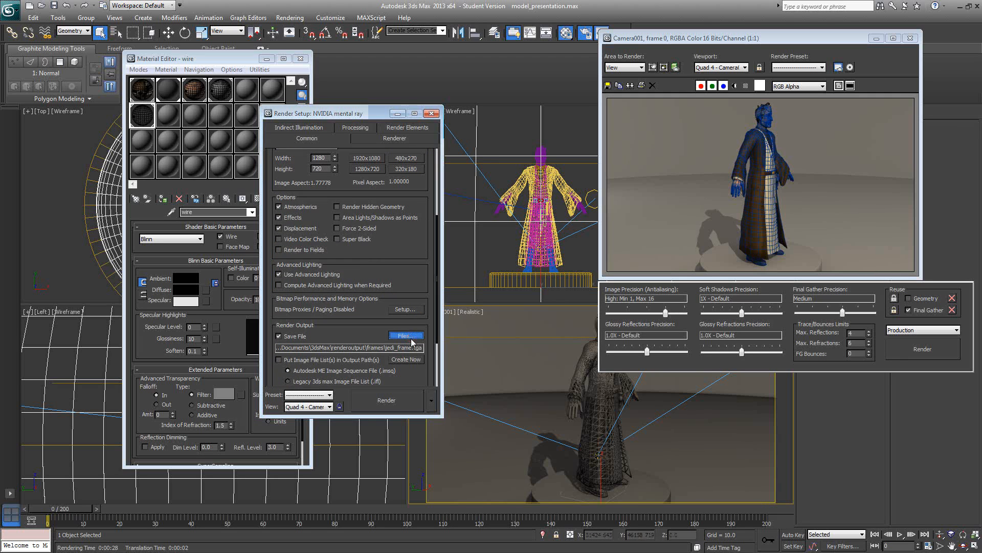
left_click(305, 209)
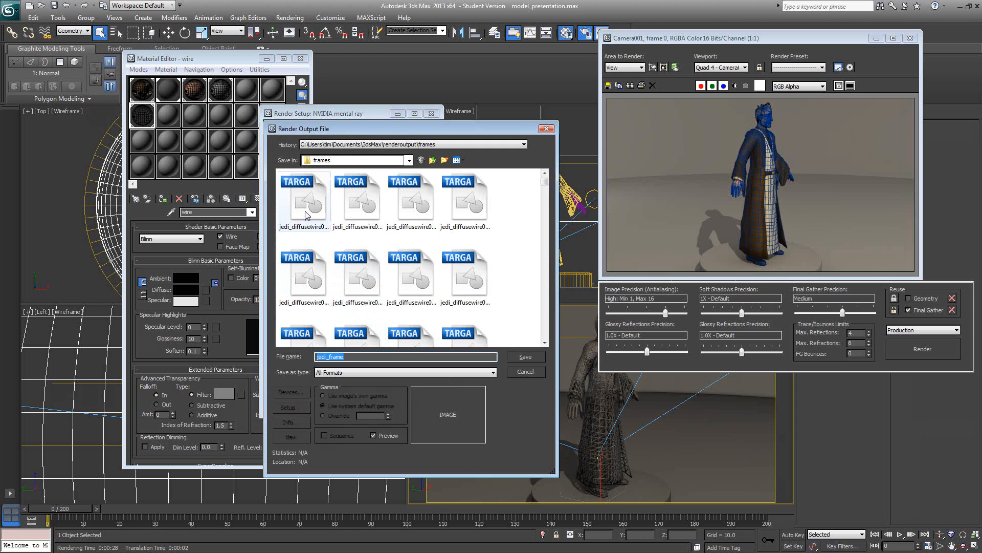
left_click_drag(368, 357, 358, 356)
key("BackSpace")
key("BackSpace")
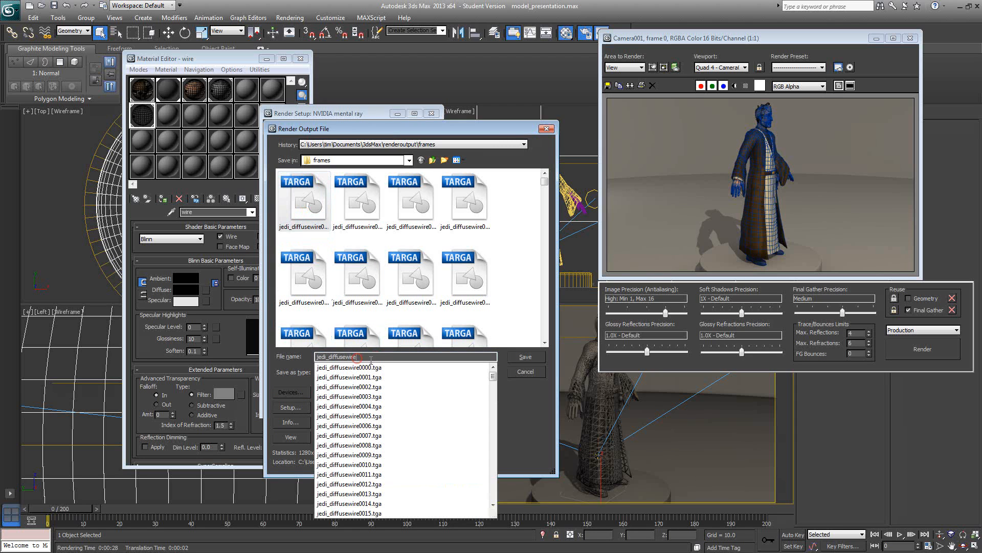
left_click(501, 353)
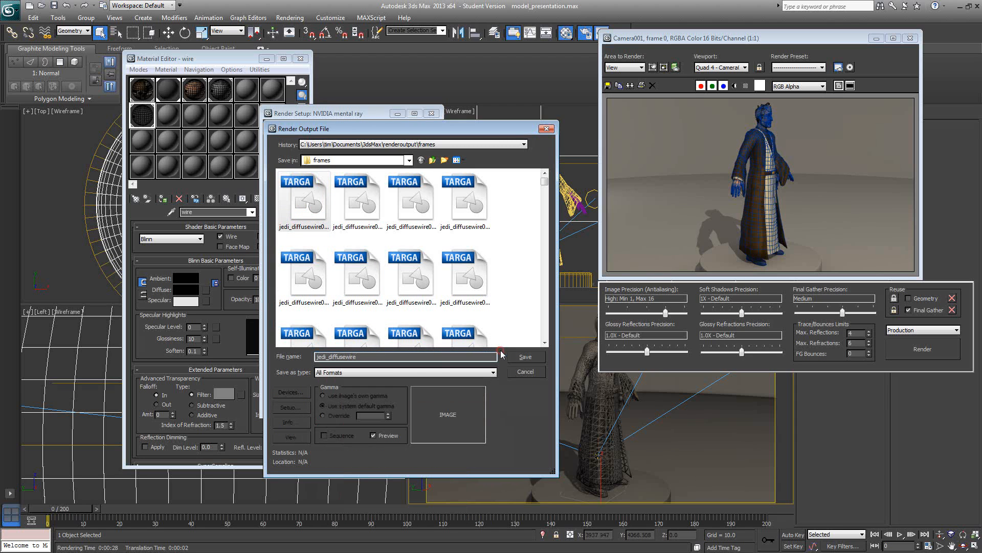
Step: Save the render output as a Targa image file with 24 bits per pixel, and move the rendered frame window closer to Render Setup
left_click(412, 373)
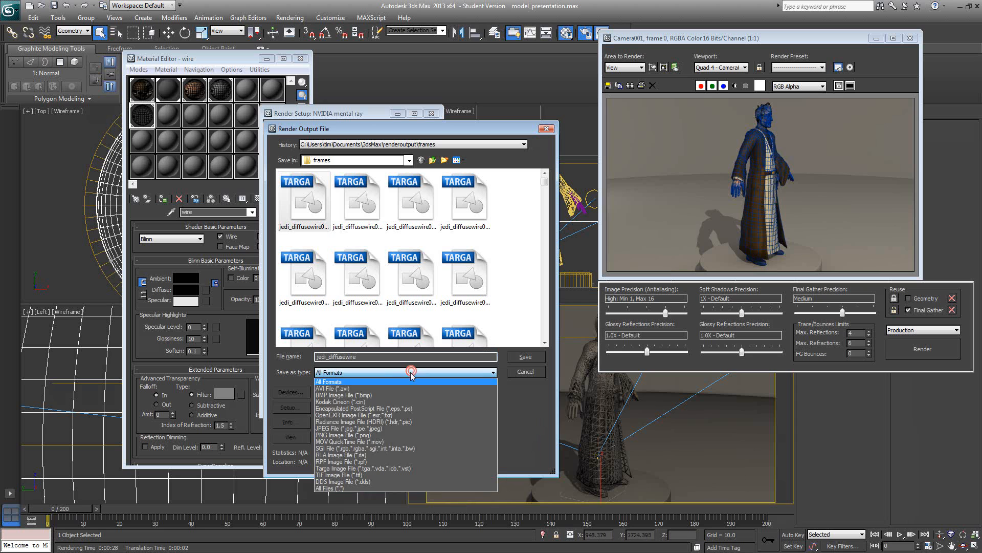
left_click(416, 469)
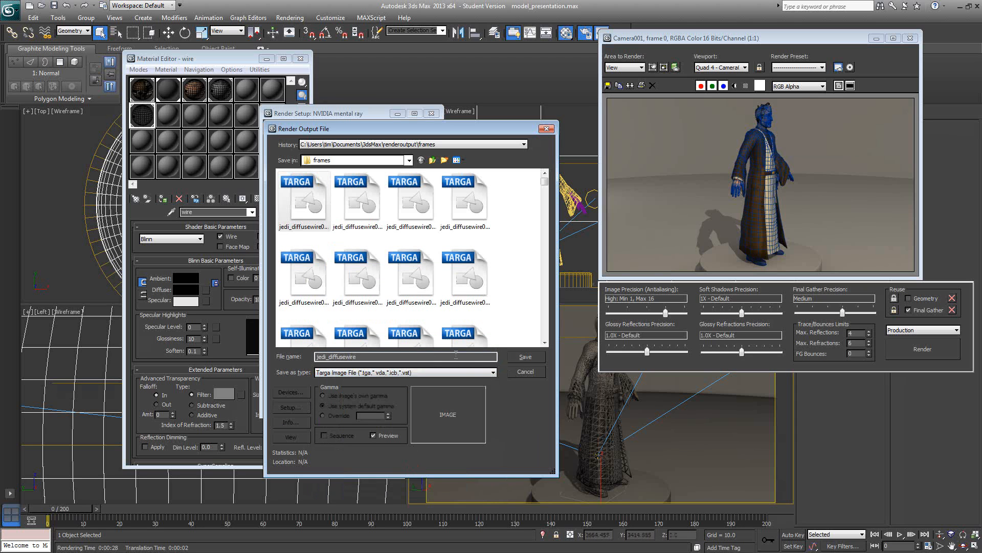
left_click(522, 356)
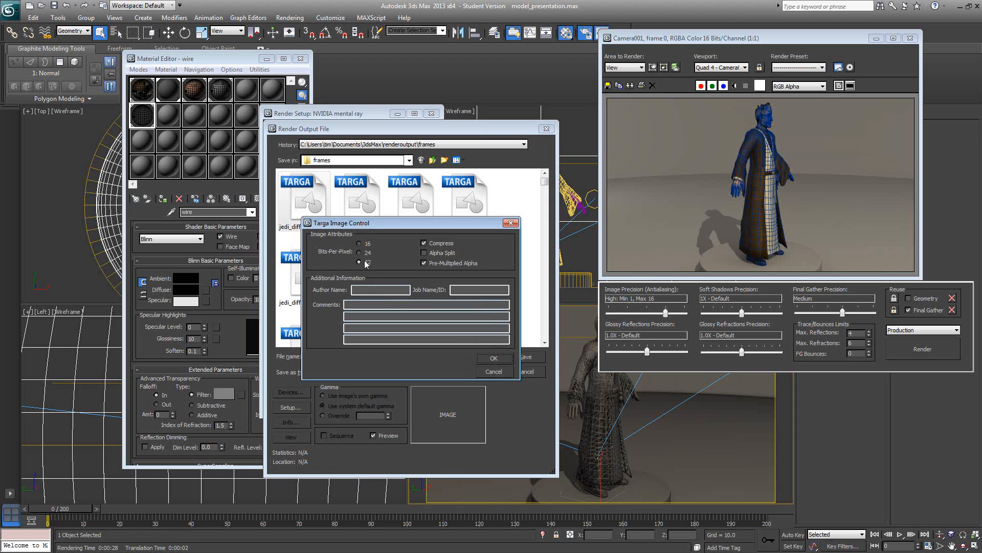
left_click(360, 252)
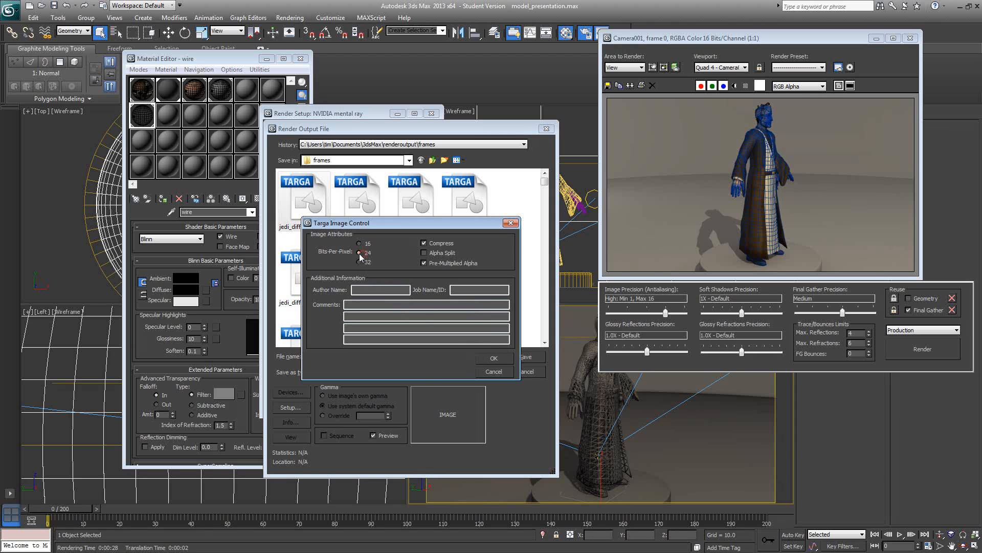
left_click(494, 358)
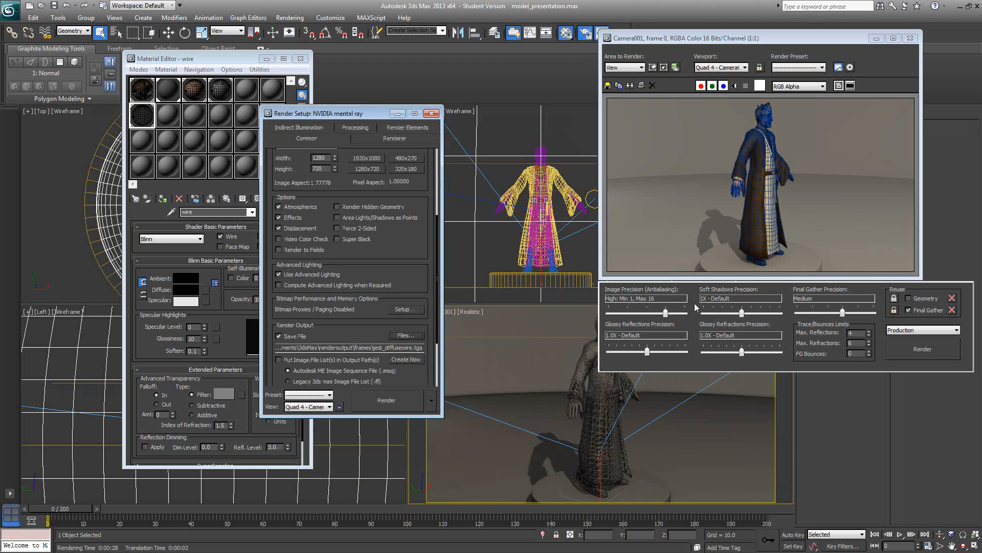
left_click_drag(701, 38, 593, 50)
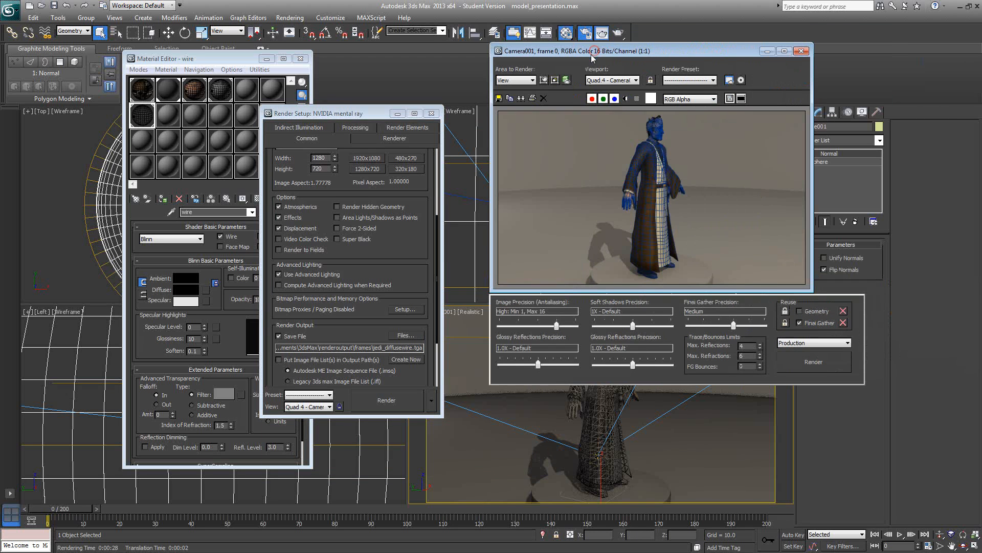